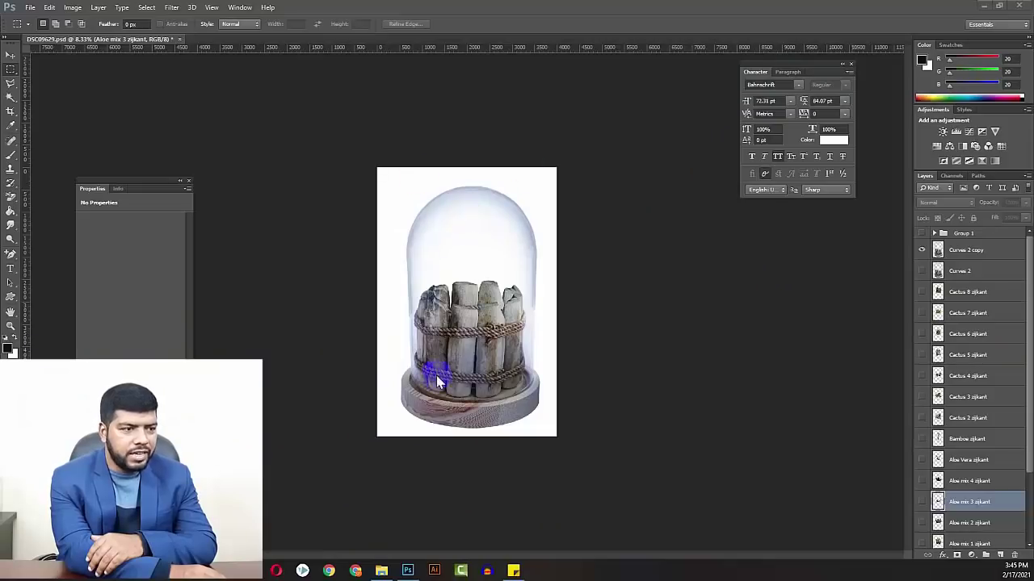
# - Switch to File Explorer and open the original DSC09629.JPG photo from the main file folder
pyautogui.click(382, 571)
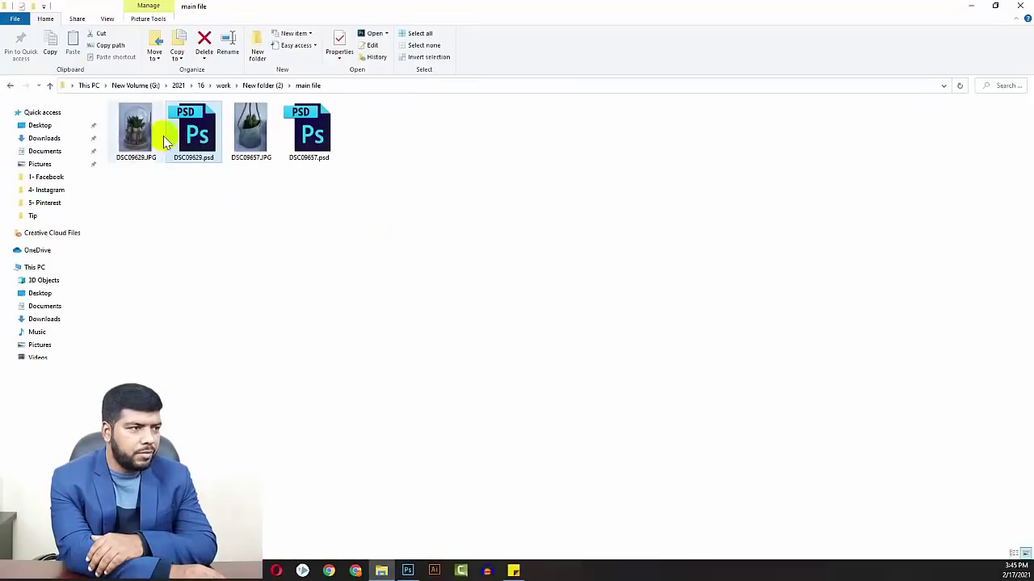
pyautogui.doubleClick(137, 130)
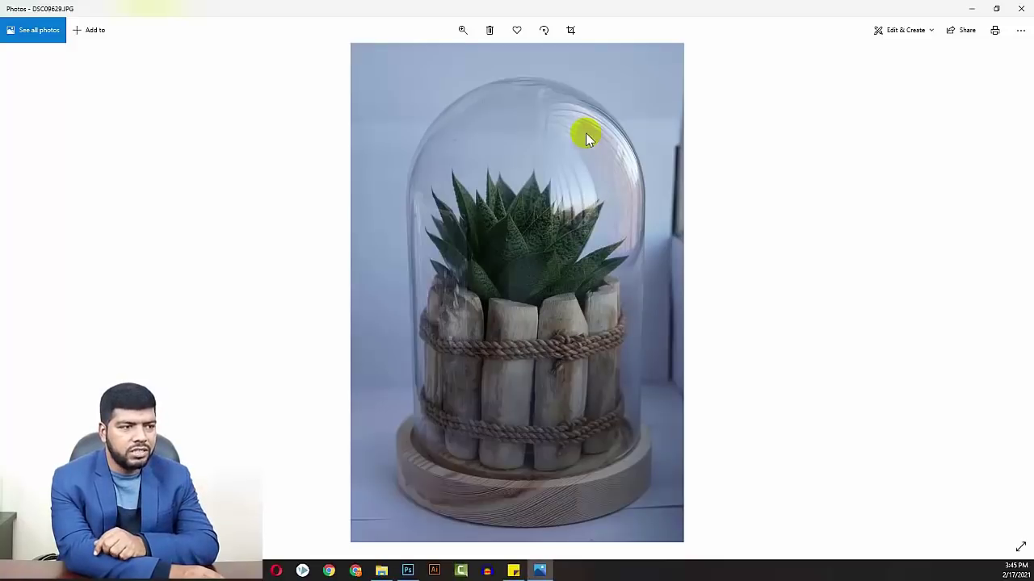
# - Inspect the glass-dome aloe photo in Photos, then close the viewer
pyautogui.click(461, 396)
pyautogui.click(446, 281)
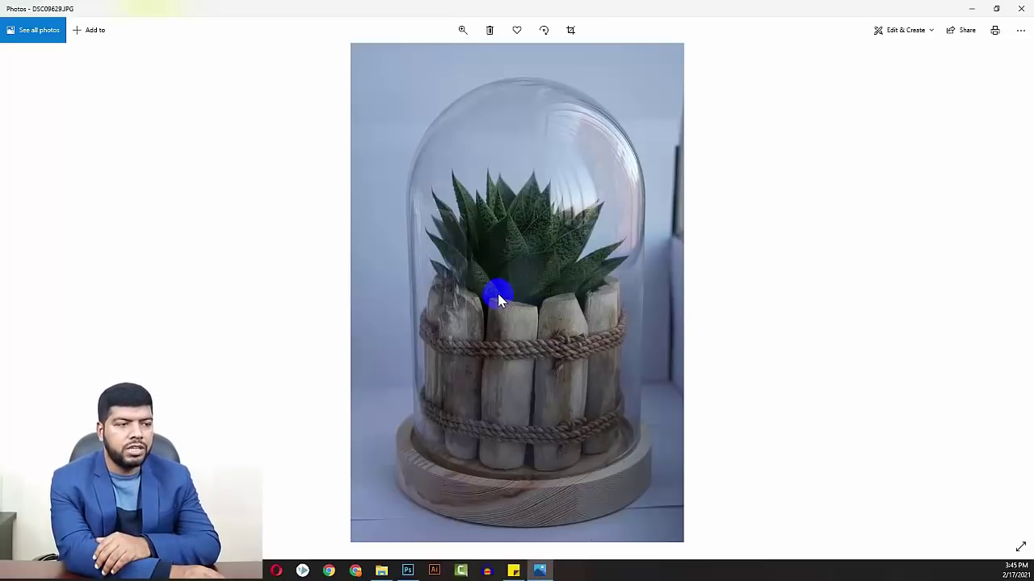
pyautogui.click(1020, 8)
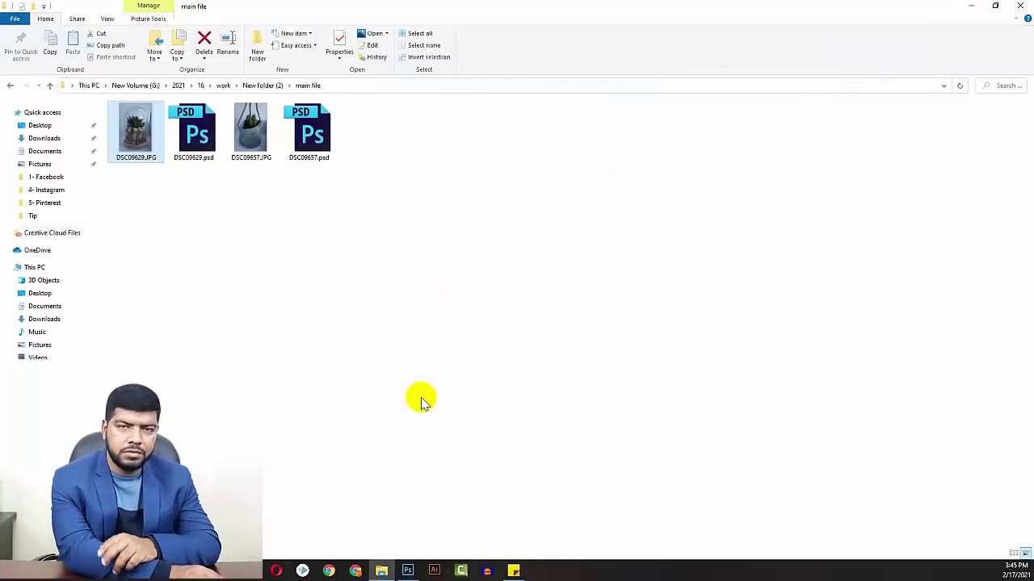
# - Return to the aloe composite in Photoshop and fit the whole image in the window
pyautogui.click(408, 571)
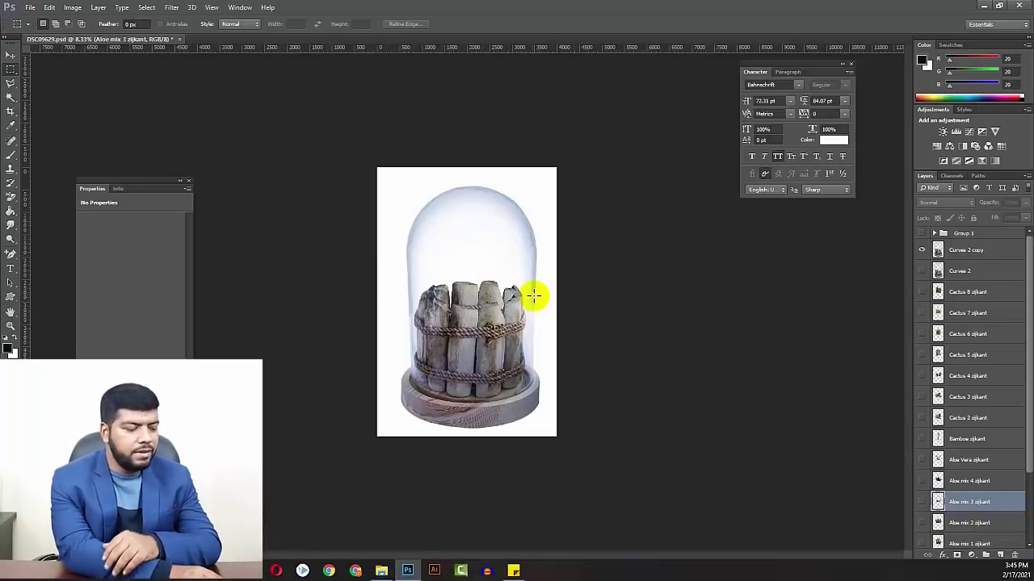
pyautogui.hotkey('ctrl', '0')
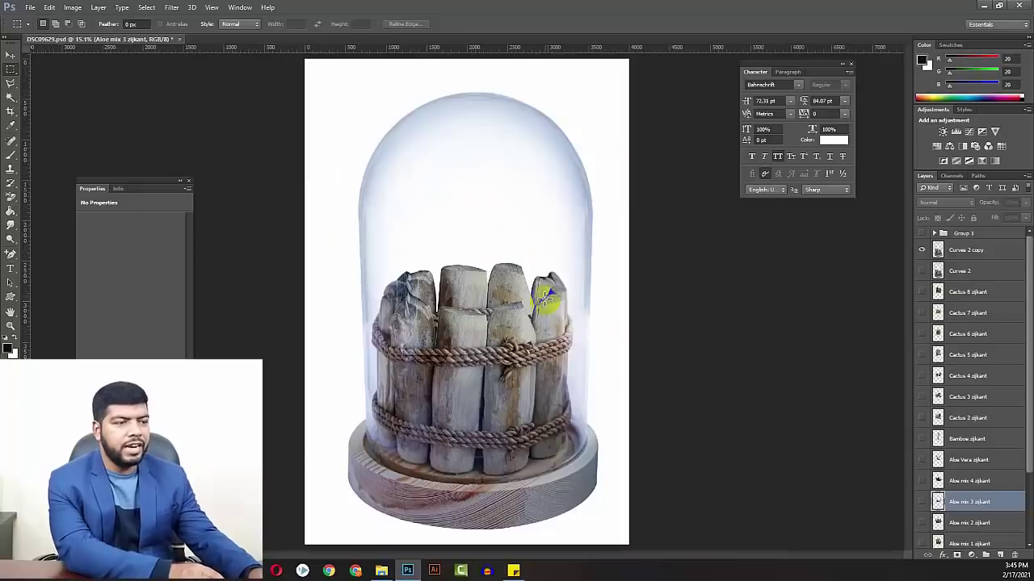
pyautogui.scroll(-2, 965, 412)
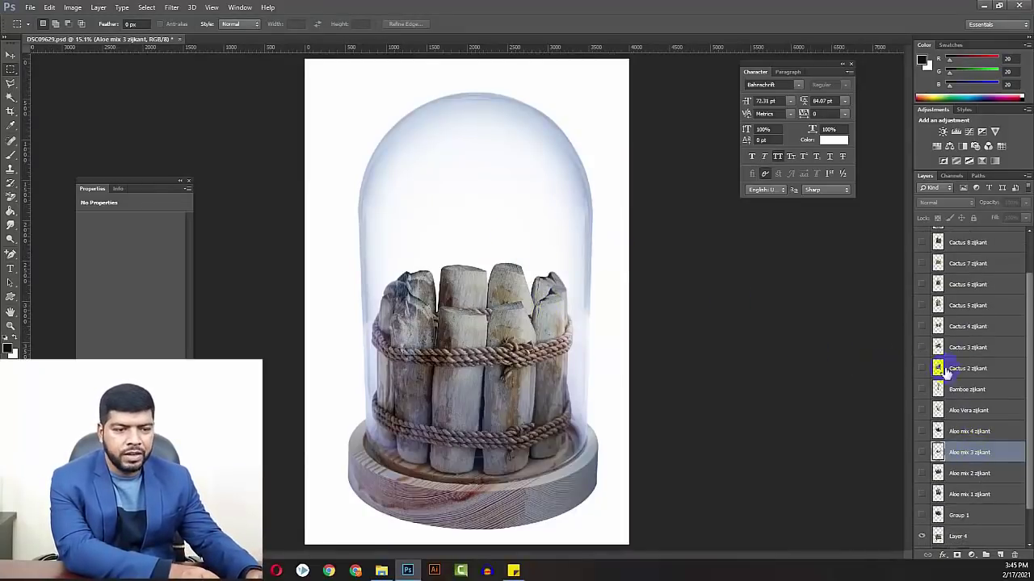
pyautogui.scroll(-2, 960, 421)
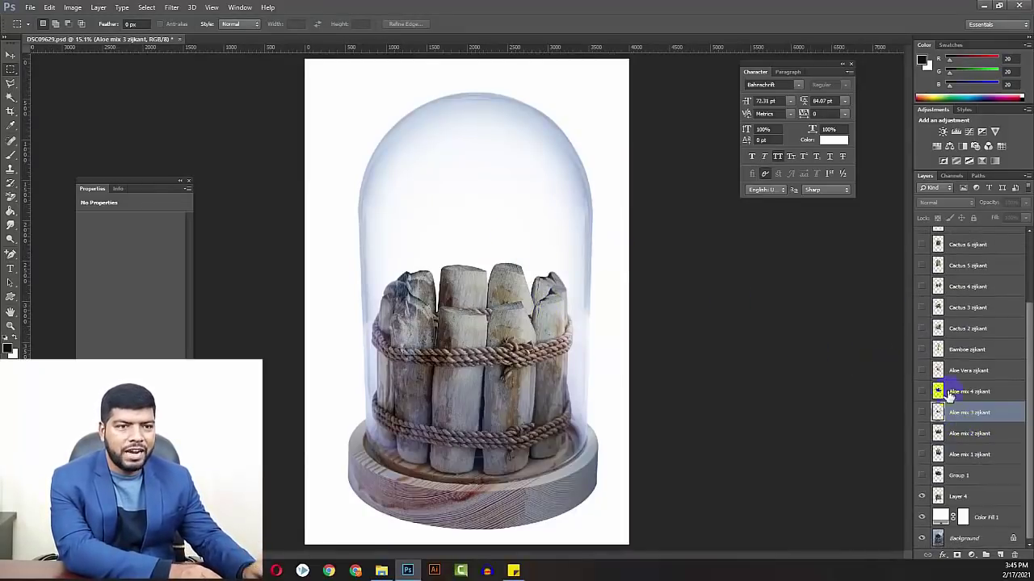
pyautogui.scroll(2, 953, 380)
pyautogui.scroll(2, 954, 351)
# - Hide the glass dome, then test the Aloe mix 3 and fence layers, leaving both hidden
pyautogui.click(921, 252)
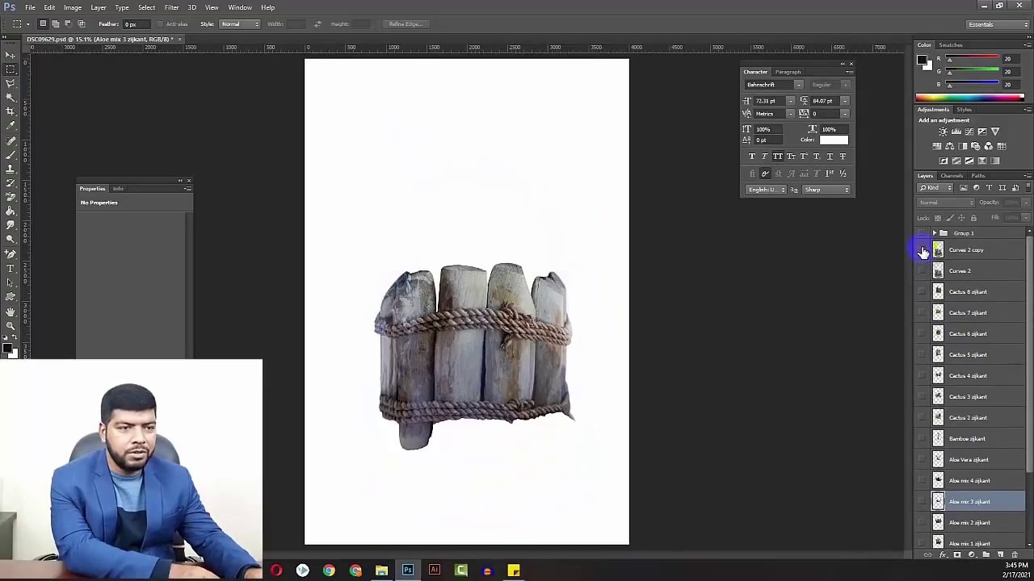
pyautogui.scroll(-2, 963, 415)
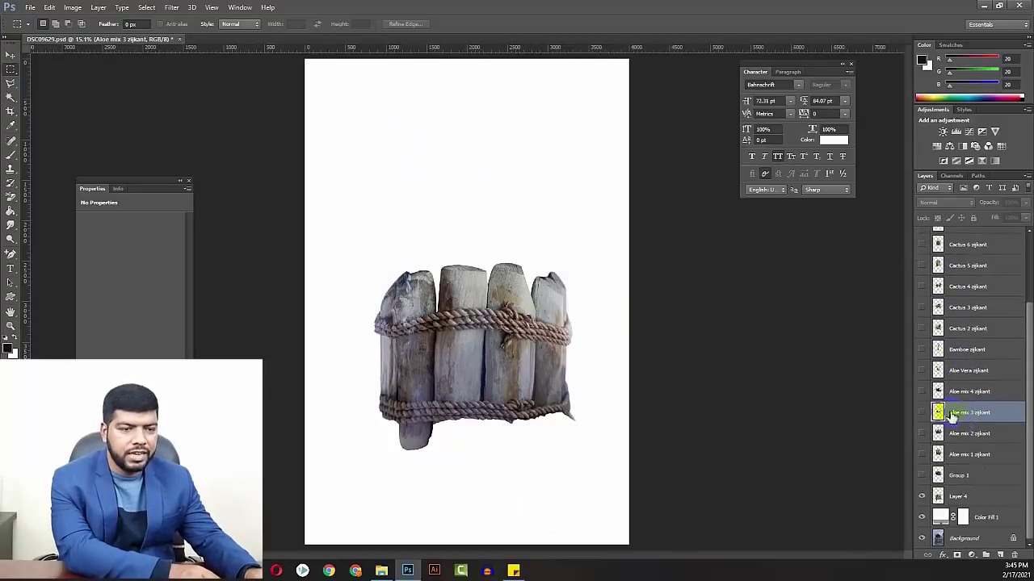
pyautogui.click(921, 413)
pyautogui.click(921, 413)
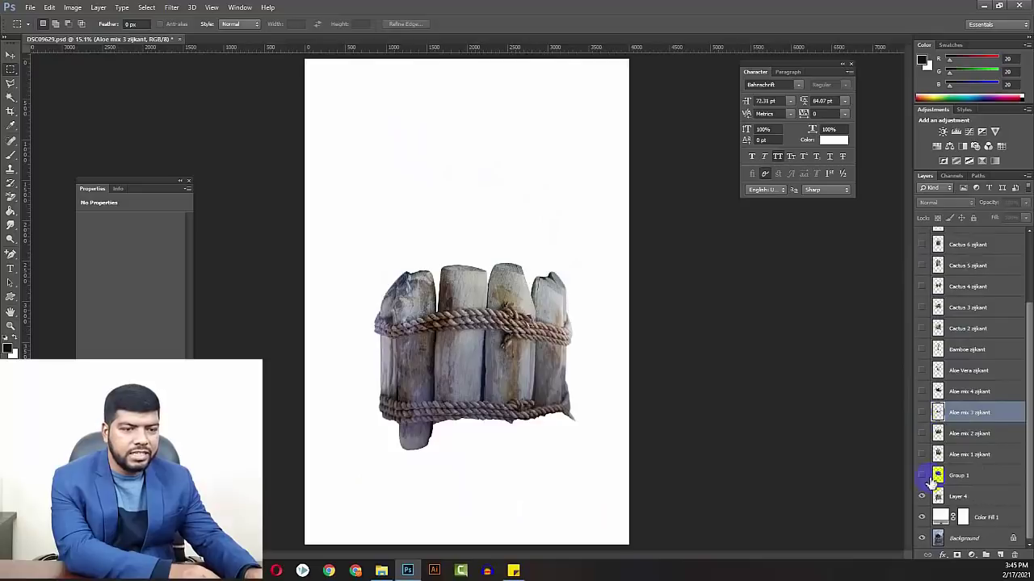
pyautogui.click(922, 496)
pyautogui.click(922, 496)
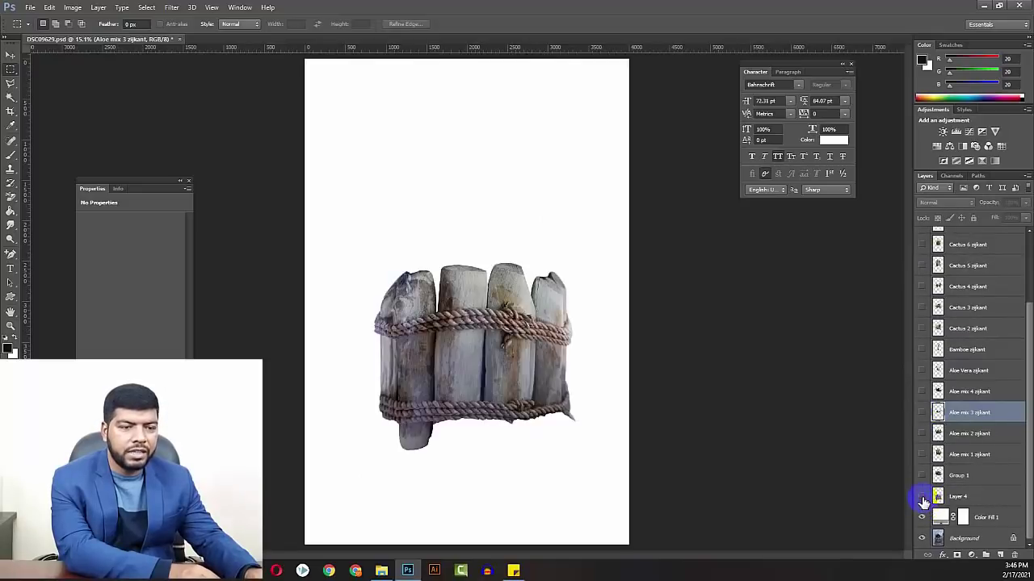
pyautogui.click(921, 496)
# - Check the dome over the fence, then hide the dome and white Color Fill 1
pyautogui.scroll(2, 982, 466)
pyautogui.scroll(1, 982, 466)
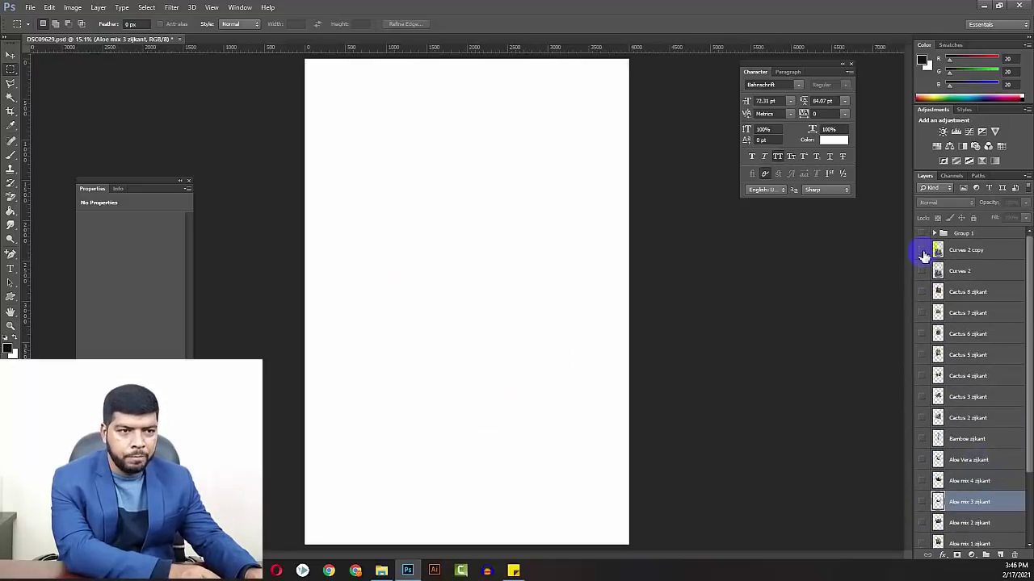
pyautogui.click(922, 251)
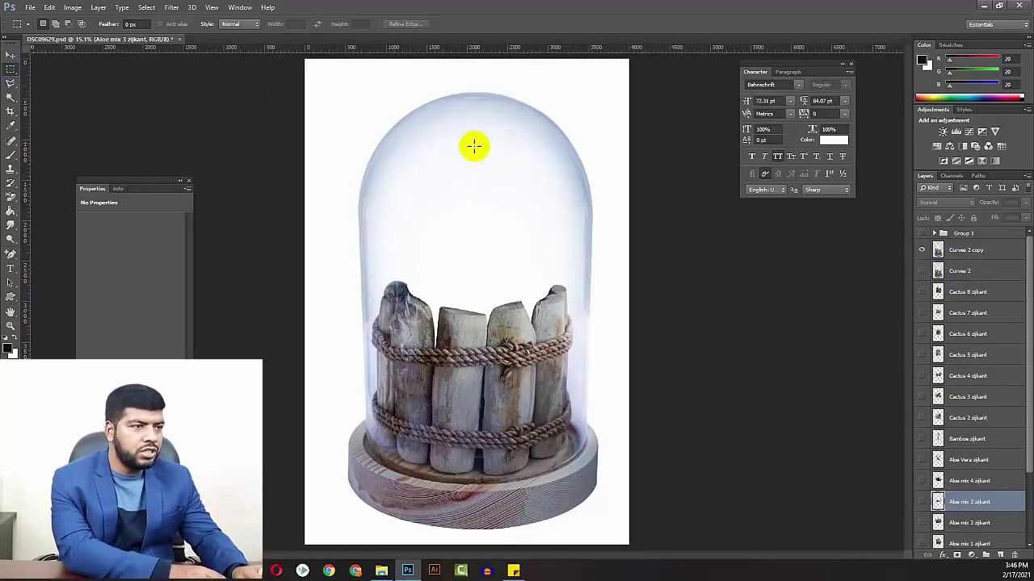
pyautogui.click(919, 253)
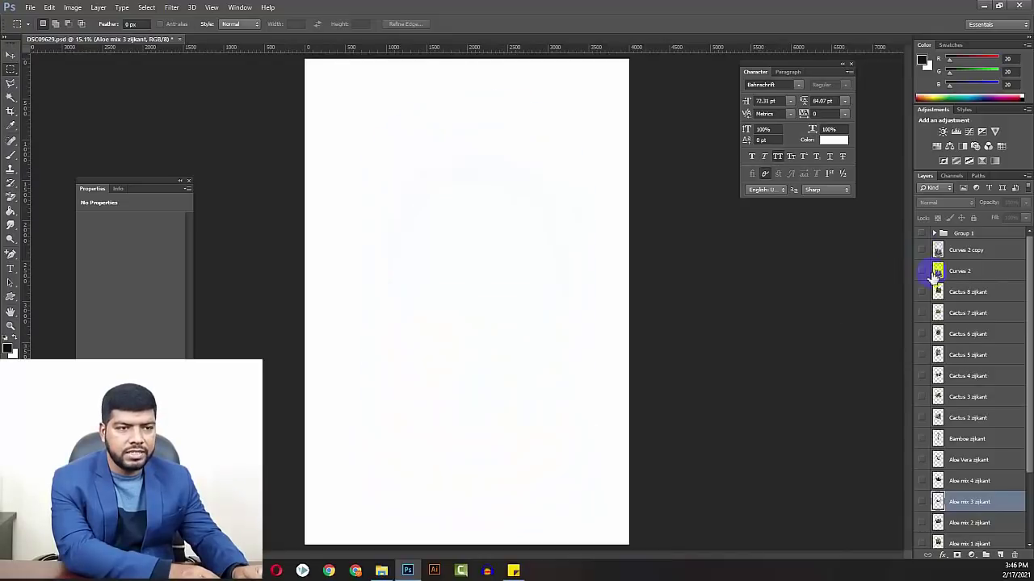
pyautogui.scroll(-3, 969, 461)
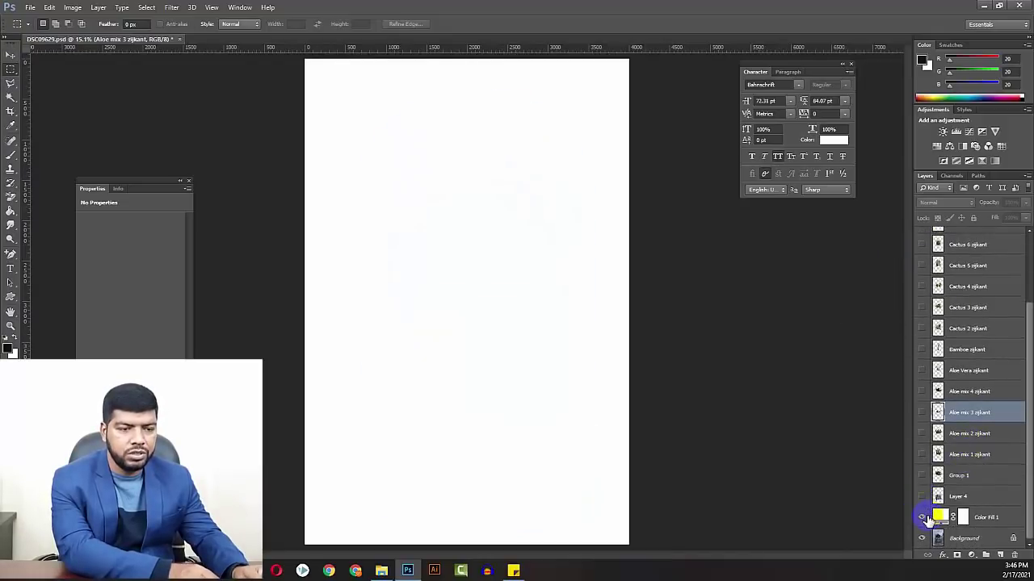
pyautogui.click(922, 518)
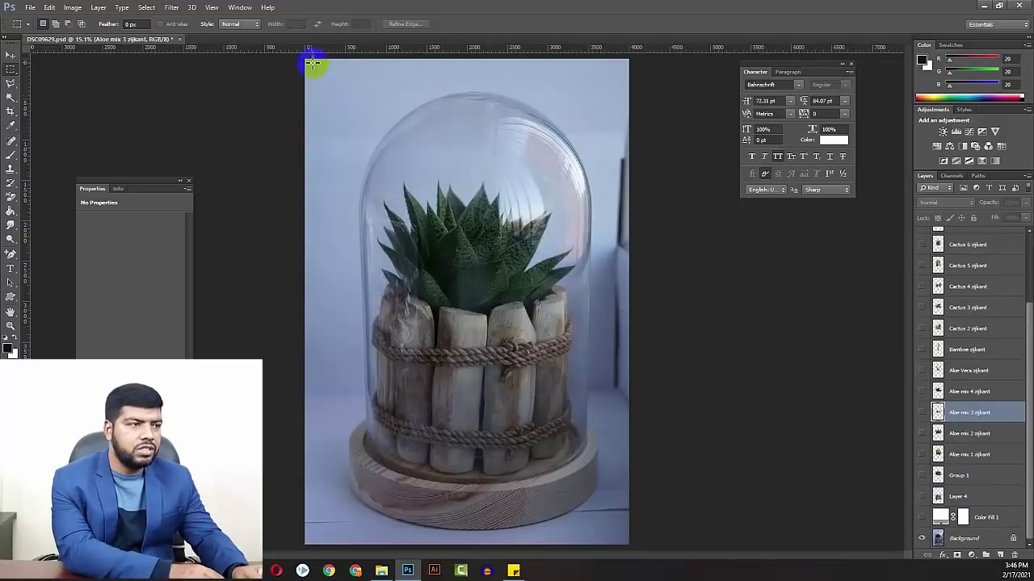
# - Measure the left half with a marquee, then re-show the Curves 2 copy dome and Color Fill 1
pyautogui.moveTo(298, 54); pyautogui.dragTo(473, 555)
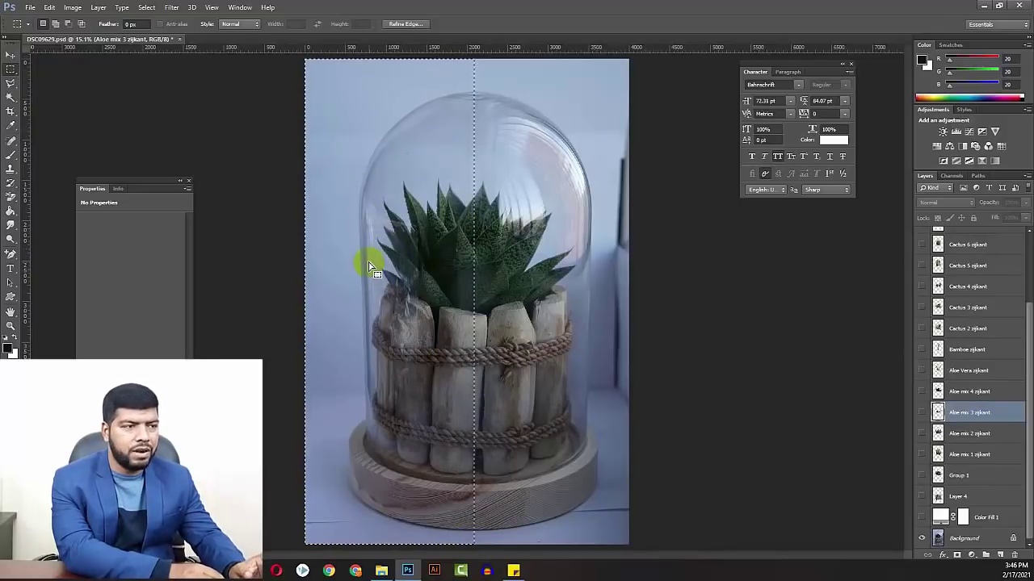
pyautogui.click(425, 246)
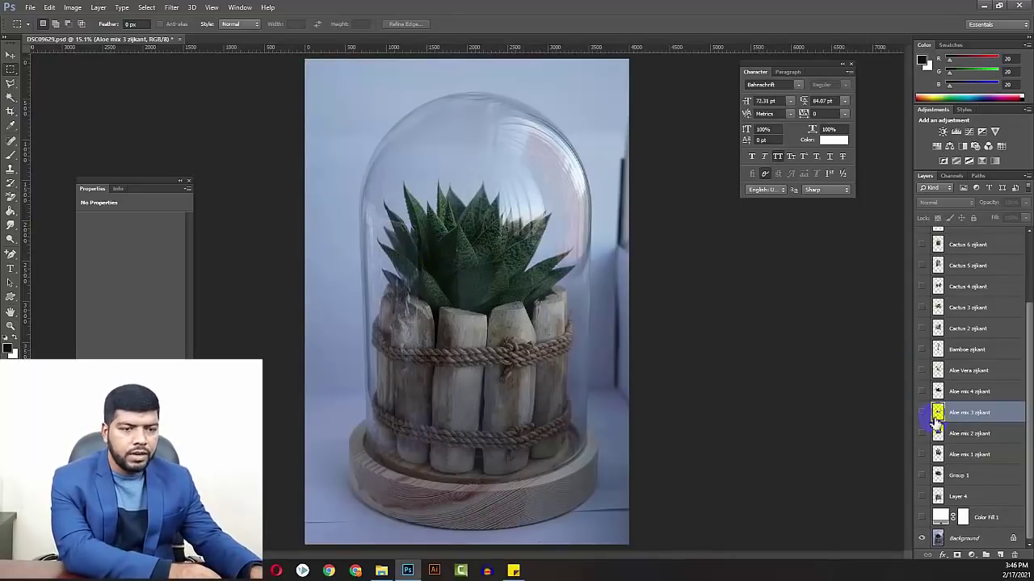
pyautogui.scroll(2, 938, 390)
pyautogui.scroll(2, 939, 371)
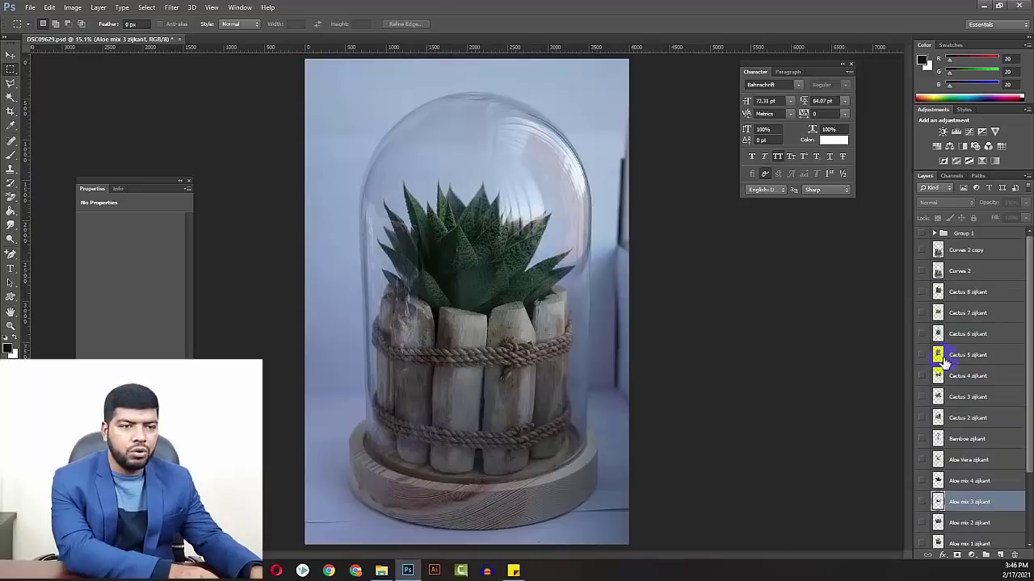
pyautogui.click(921, 252)
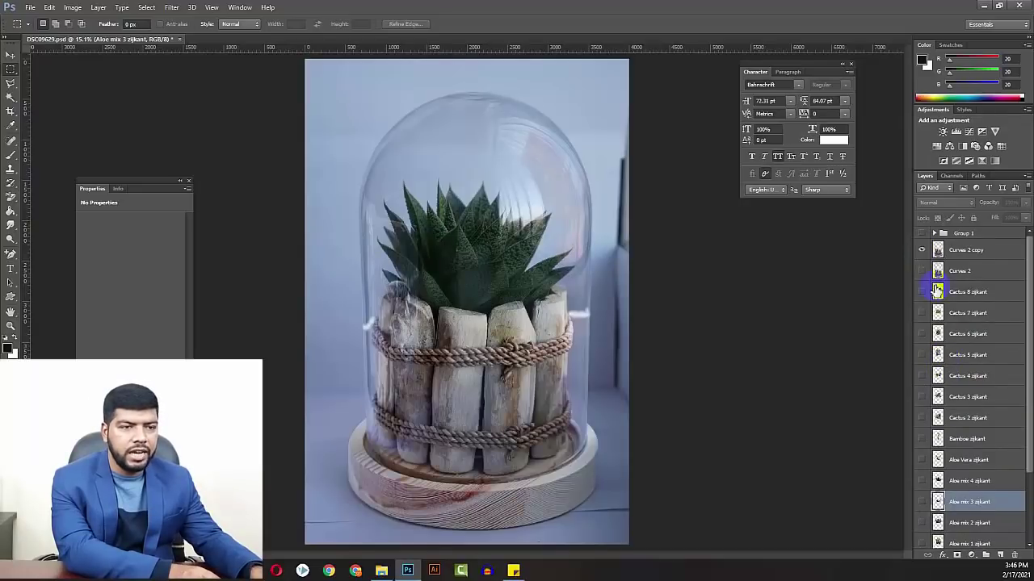
pyautogui.scroll(-3, 971, 422)
pyautogui.scroll(-1, 941, 484)
pyautogui.click(921, 518)
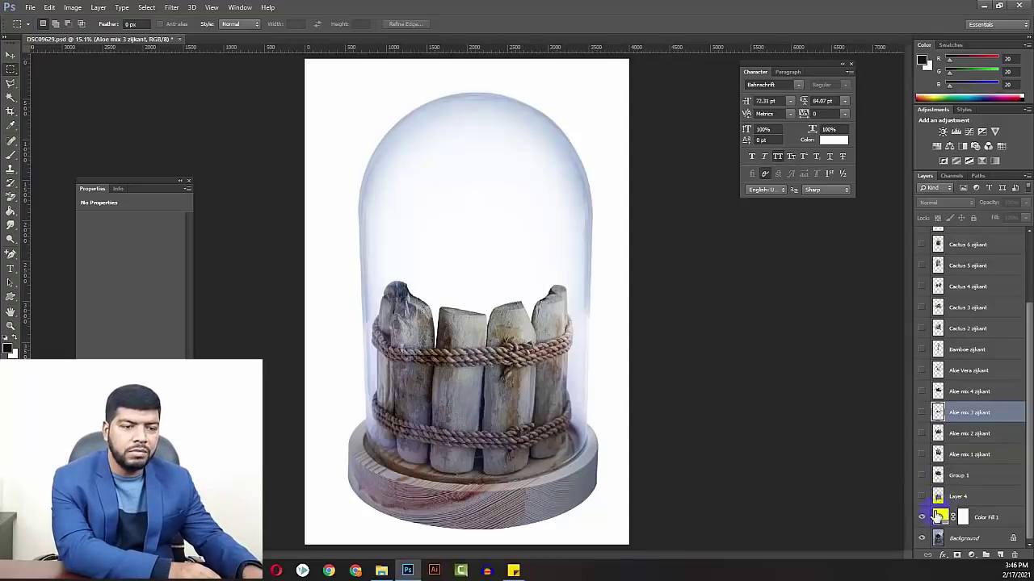
# - Compare the fence with and without Layer 4's back row of sticks, leaving it hidden
pyautogui.click(922, 497)
pyautogui.click(922, 497)
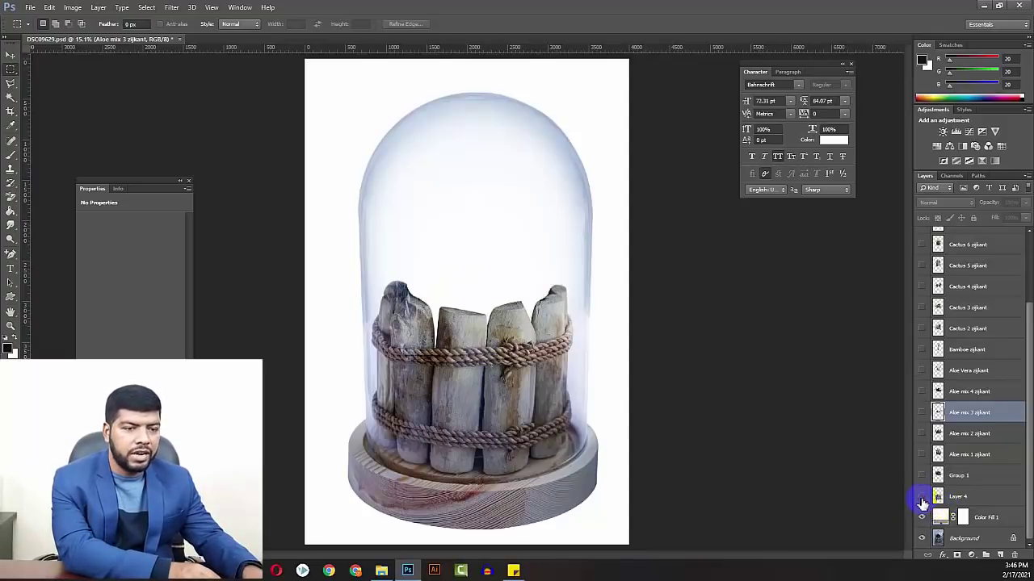
pyautogui.click(921, 498)
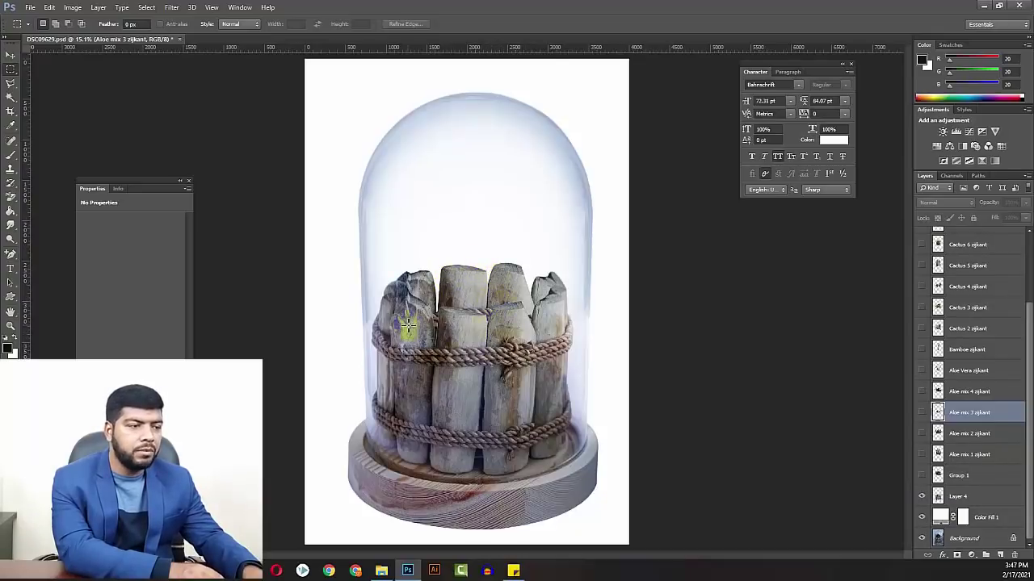
pyautogui.click(10, 55)
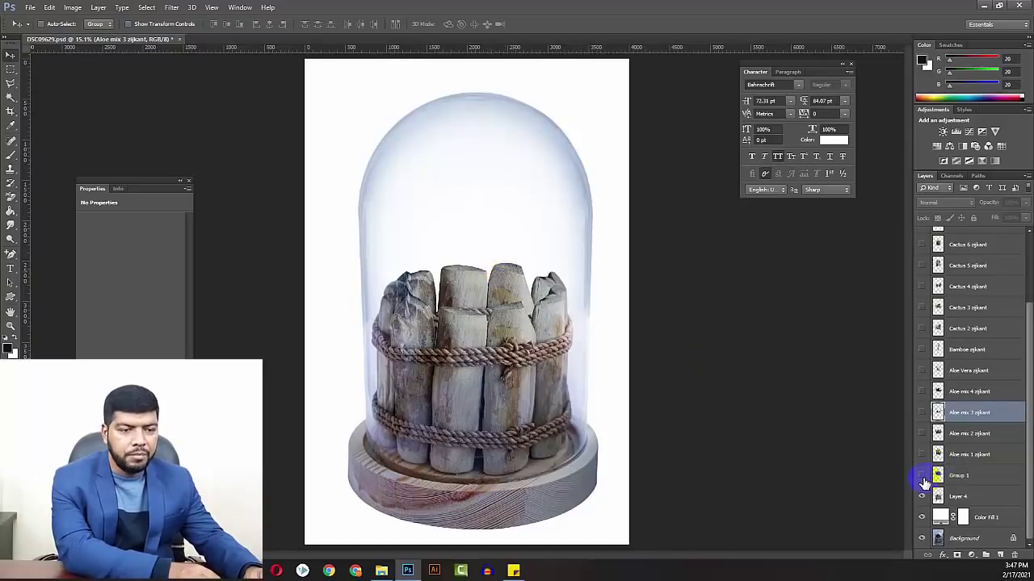
pyautogui.click(920, 497)
pyautogui.click(920, 498)
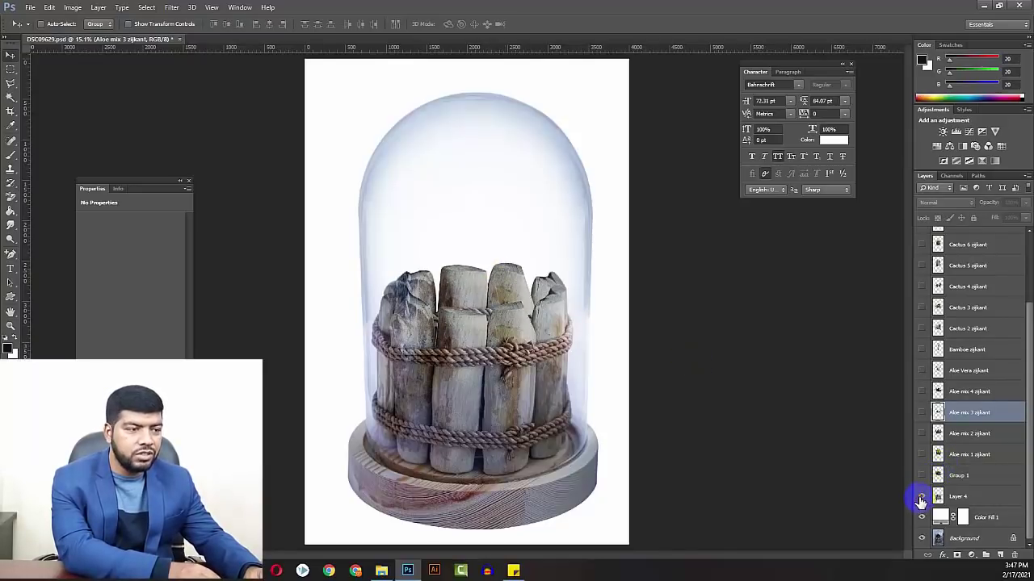
pyautogui.click(921, 498)
pyautogui.click(921, 497)
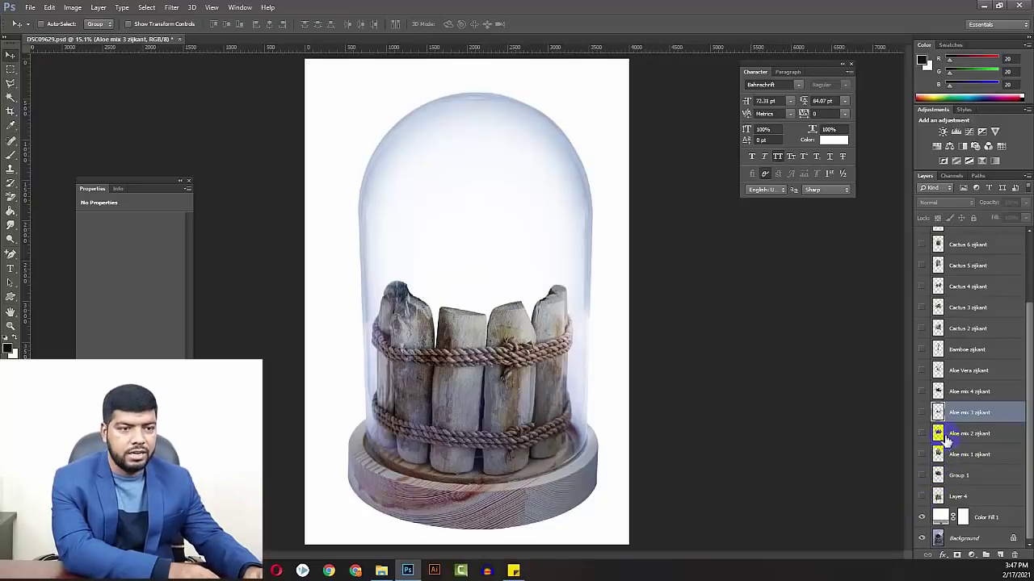
# - Make the Curves 2 copy glass dome layer active and switch to the Pen tool
pyautogui.scroll(2, 936, 428)
pyautogui.scroll(2, 936, 363)
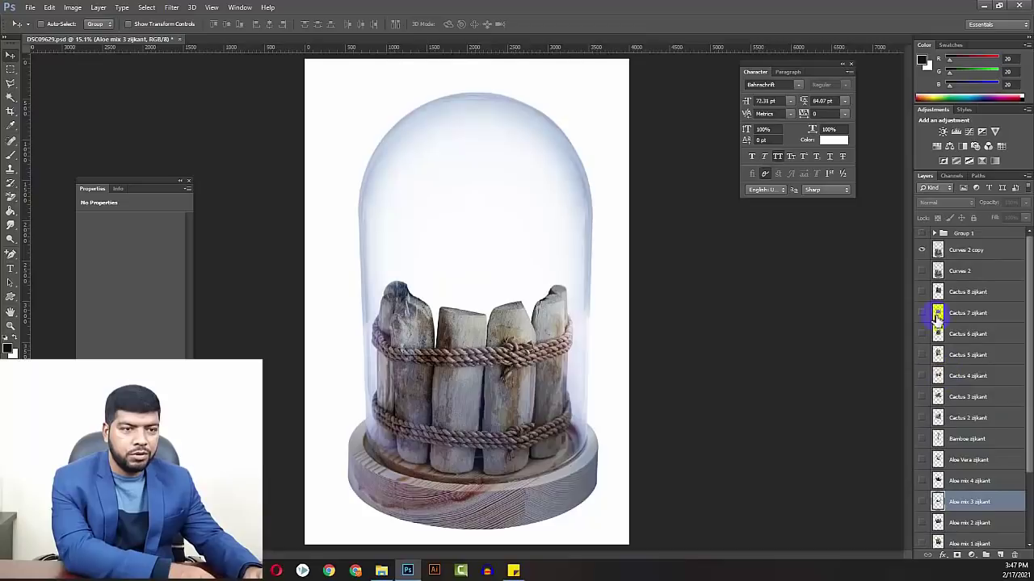
pyautogui.click(946, 252)
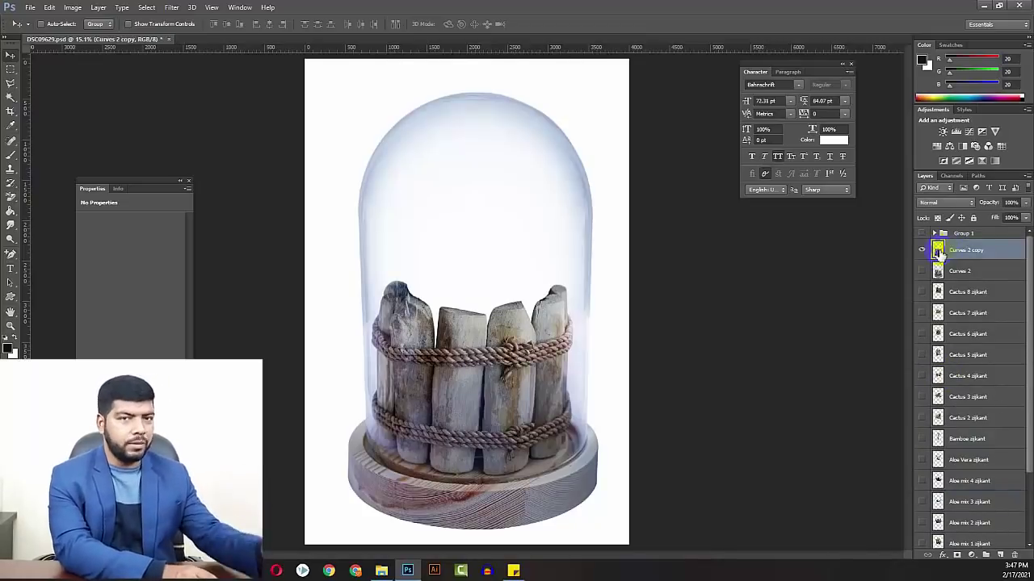
pyautogui.press('p')
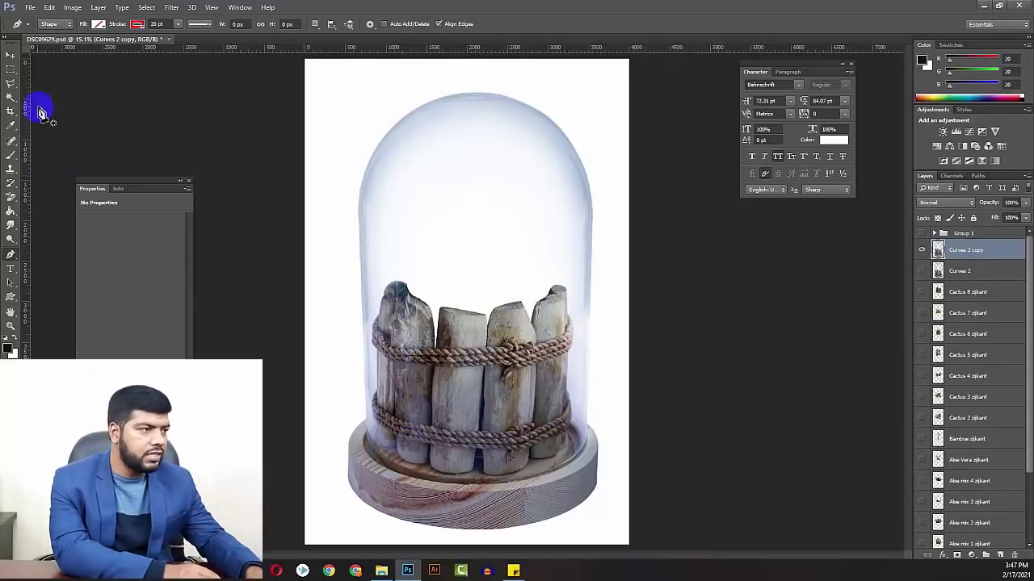
# - Select the wooden post planter with Quick Selection, refining around the posts and base rim
pyautogui.rightClick(10, 95)
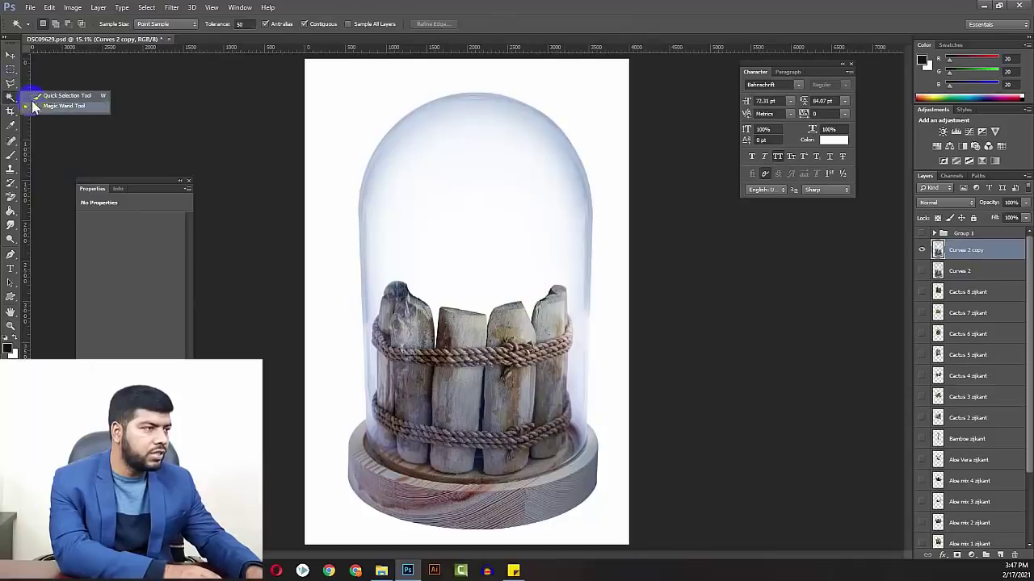
pyautogui.click(49, 89)
pyautogui.moveTo(495, 409)
pyautogui.mouseDown()
pyautogui.moveTo(546, 430)
pyautogui.moveTo(488, 380)
pyautogui.moveTo(398, 328)
pyautogui.mouseUp()
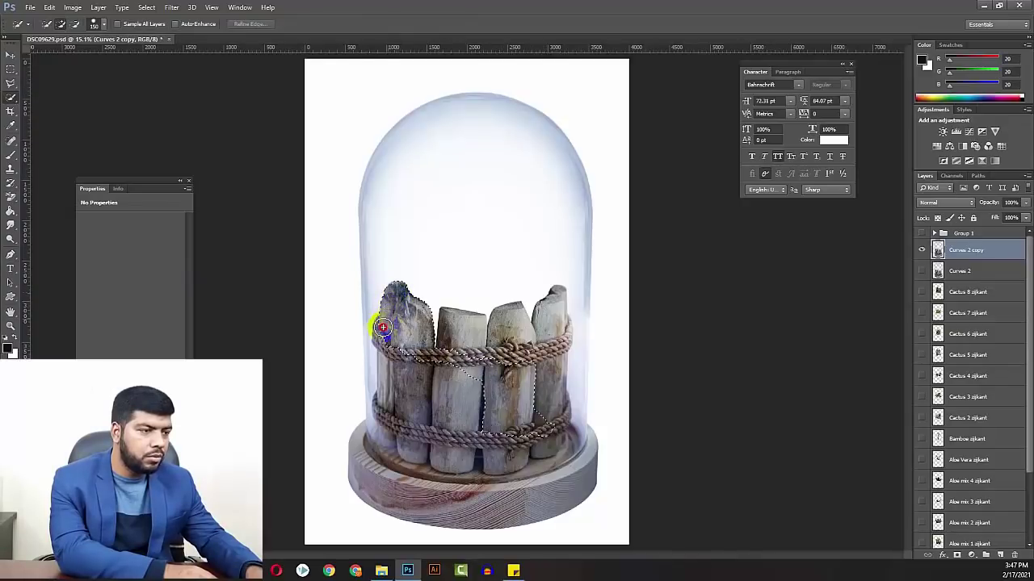
pyautogui.moveTo(387, 370); pyautogui.dragTo(395, 409)
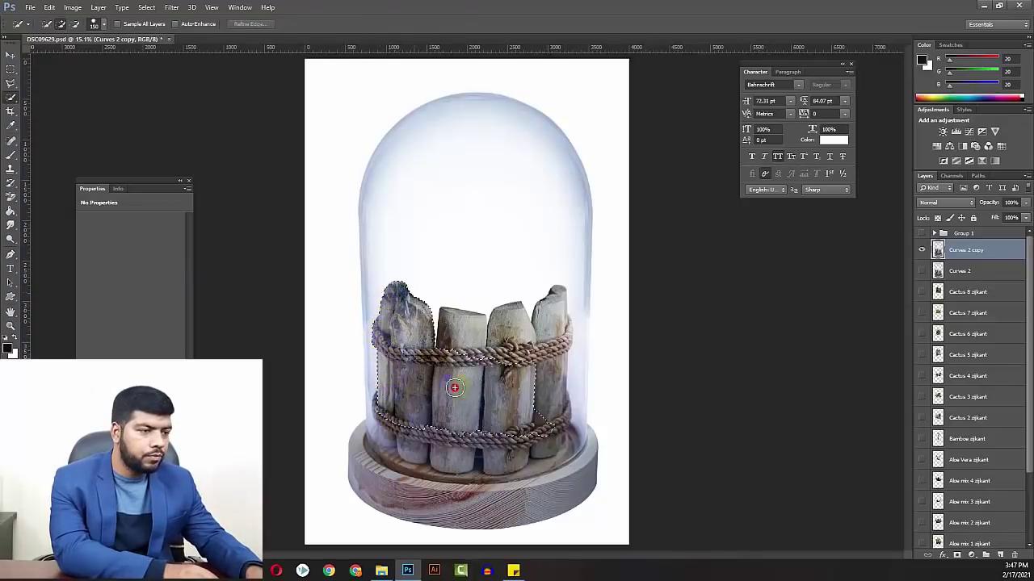
pyautogui.moveTo(455, 389); pyautogui.dragTo(462, 335)
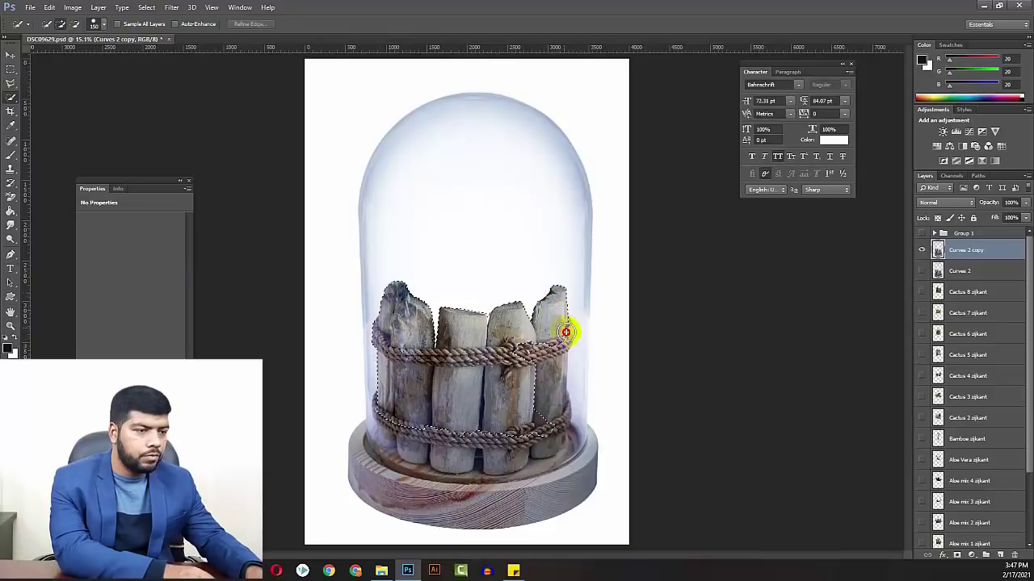
pyautogui.moveTo(560, 355); pyautogui.dragTo(535, 358)
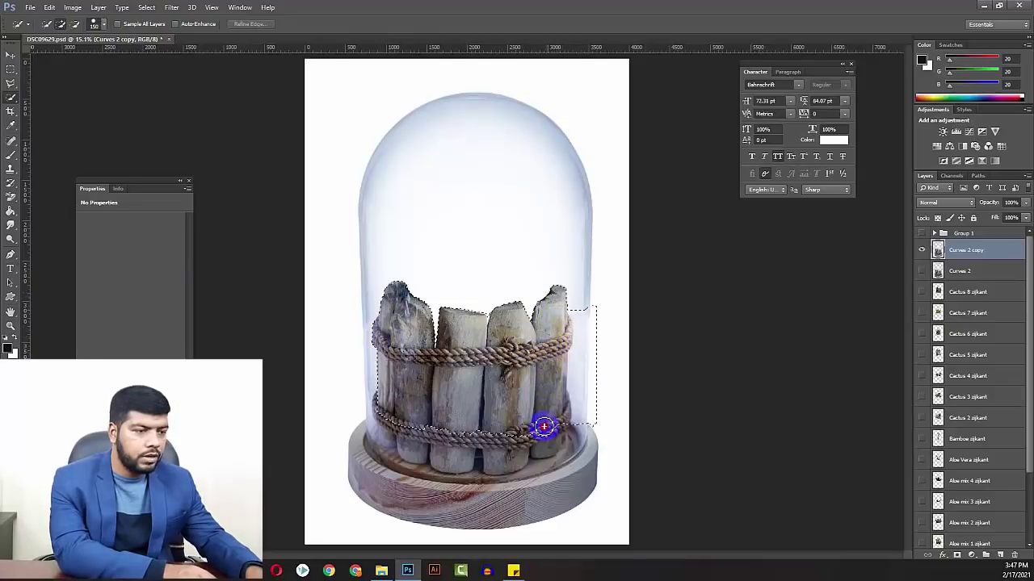
pyautogui.moveTo(543, 427); pyautogui.dragTo(463, 450)
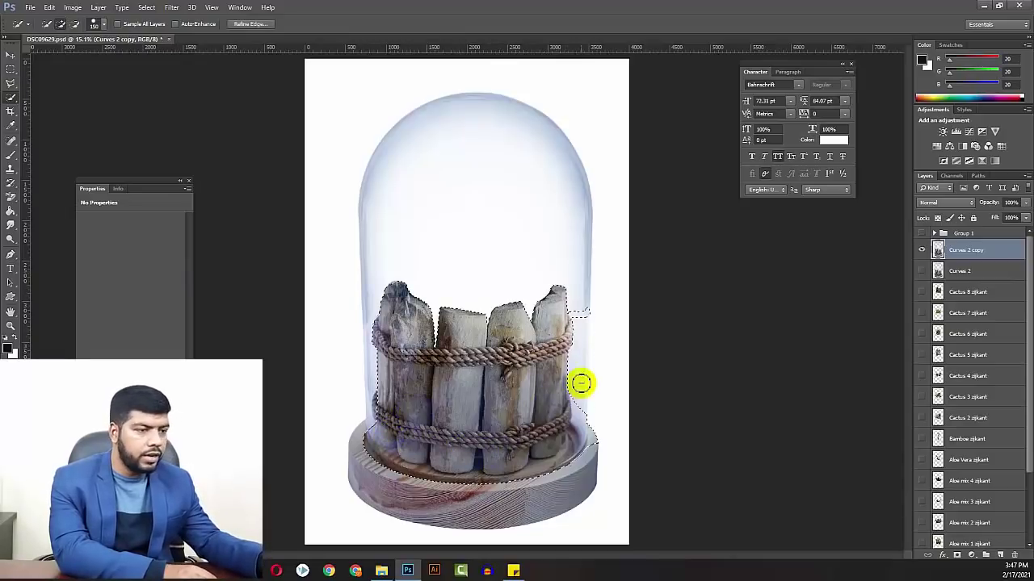
pyautogui.moveTo(581, 383)
pyautogui.mouseDown()
pyautogui.moveTo(585, 317)
pyautogui.moveTo(587, 425)
pyautogui.mouseUp()
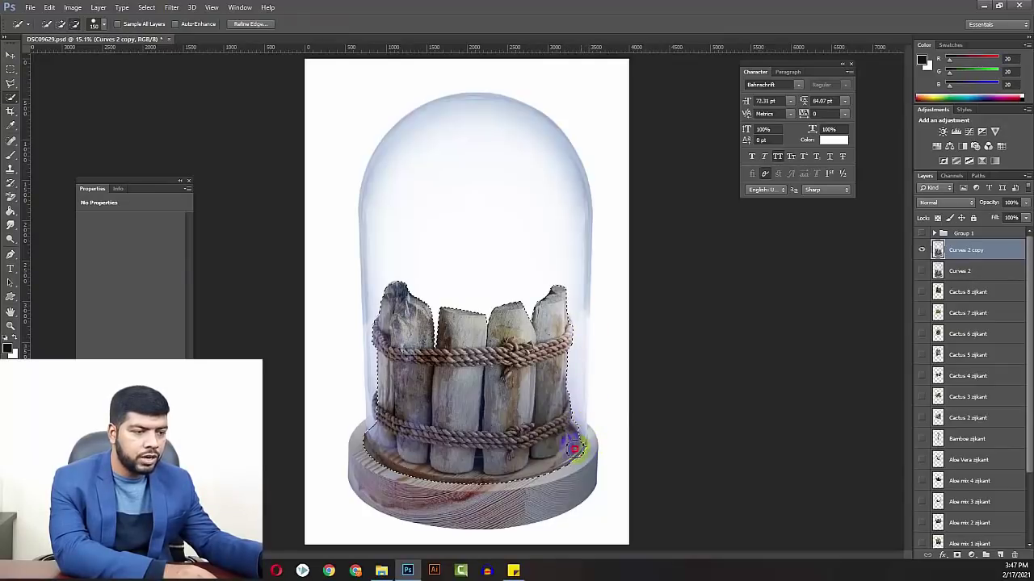
pyautogui.moveTo(473, 450); pyautogui.dragTo(460, 446)
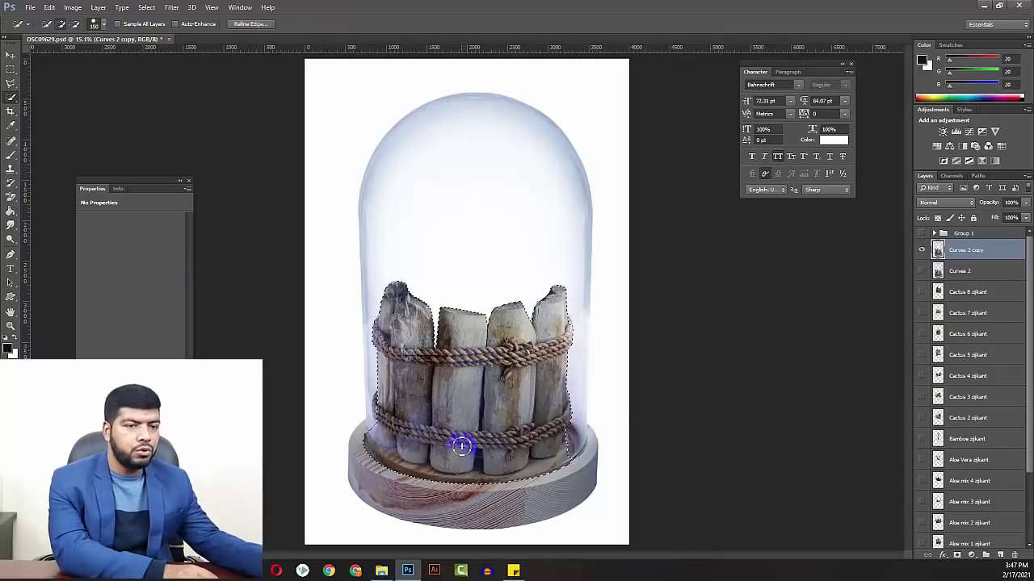
# - Copy the selected planter onto a new Layer 5 and move it upward
pyautogui.hotkey('ctrl', 'j')
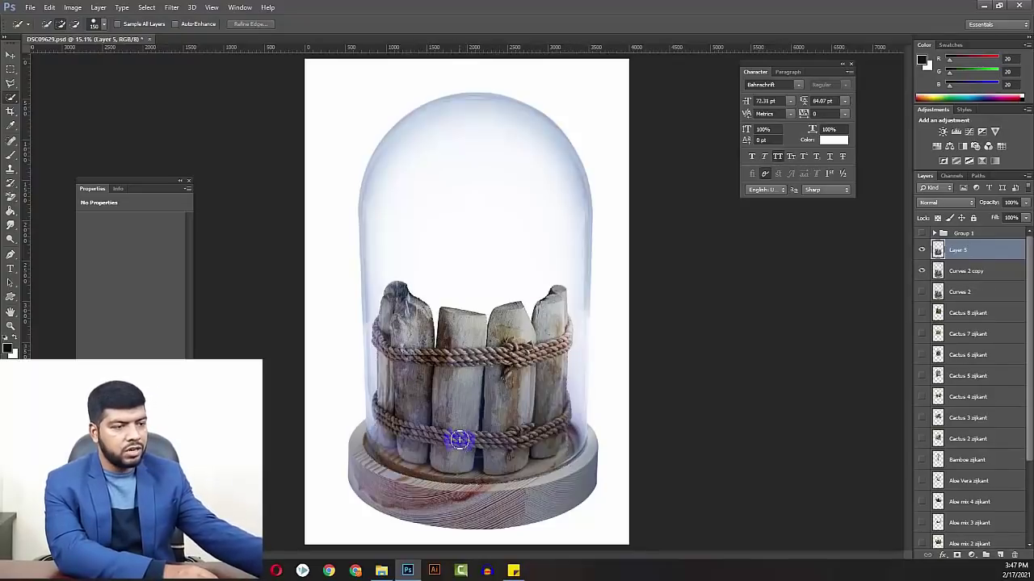
pyautogui.click(10, 54)
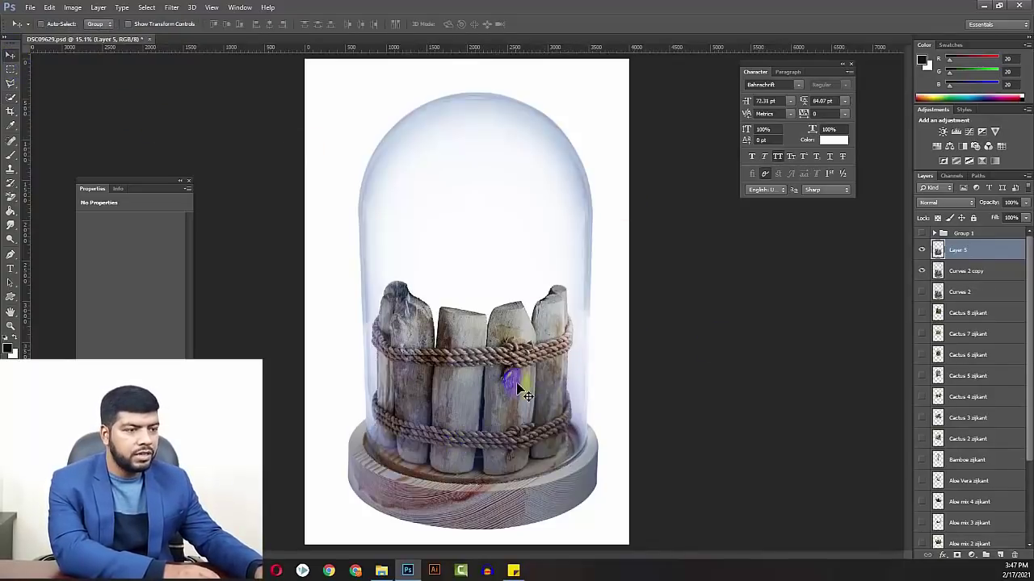
pyautogui.moveTo(517, 386)
pyautogui.mouseDown()
pyautogui.moveTo(511, 257)
pyautogui.moveTo(491, 205)
pyautogui.mouseUp()
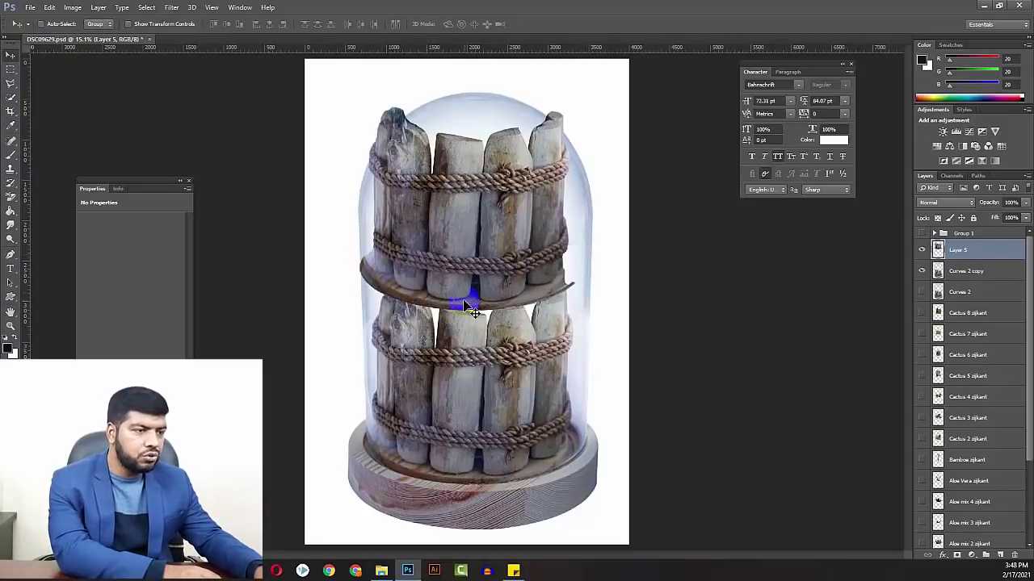
# - Erase the wooden plate with an enlarged soft round eraser, then lower the copy onto the original planter
pyautogui.press('w')
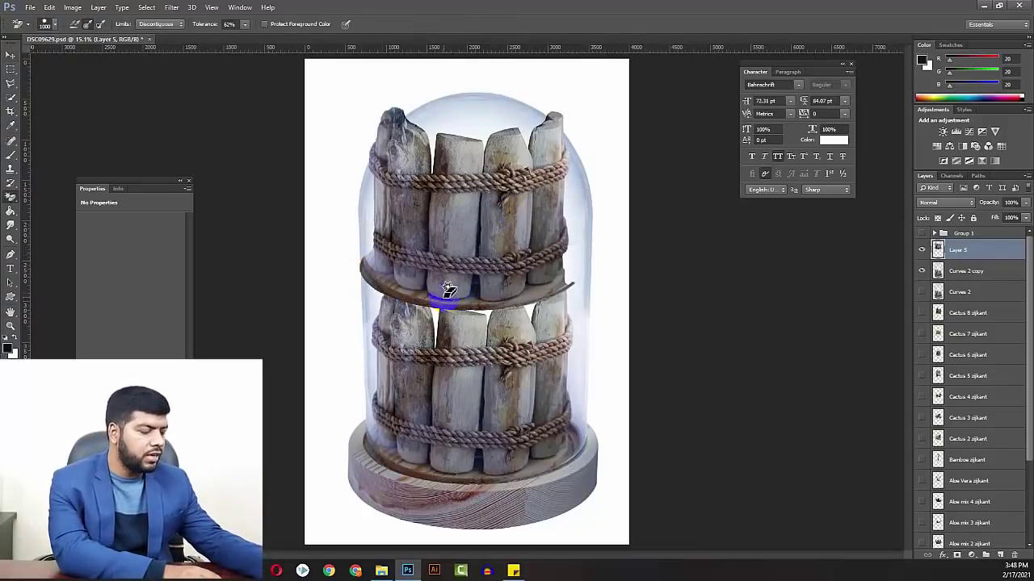
pyautogui.hotkey('shift', 'w')
pyautogui.press('e')
pyautogui.click(47, 23)
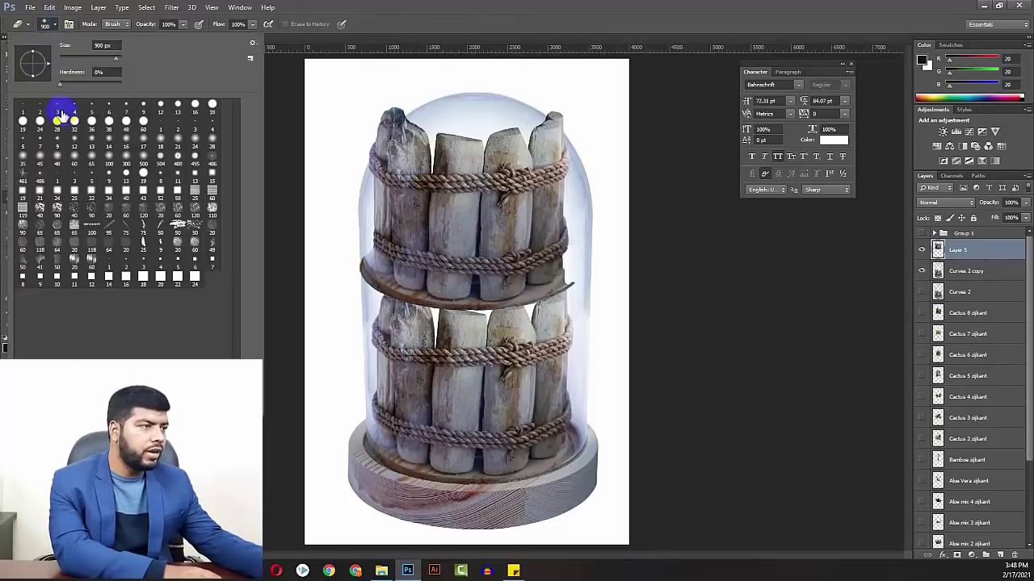
pyautogui.doubleClick(109, 121)
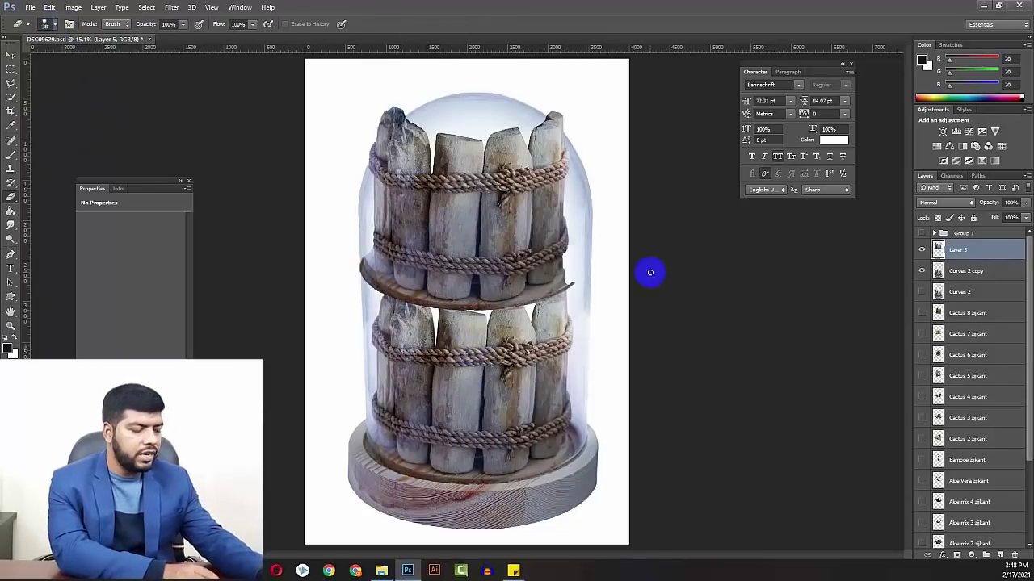
pyautogui.press(']')
pyautogui.press(']')
pyautogui.press(']')
pyautogui.press(']')
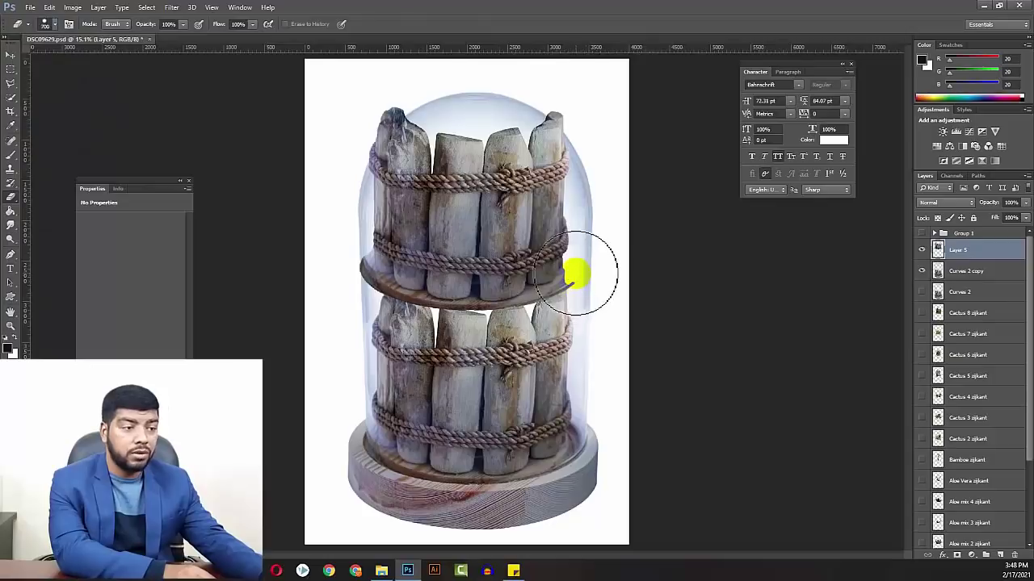
pyautogui.moveTo(572, 277)
pyautogui.mouseDown()
pyautogui.moveTo(484, 296)
pyautogui.moveTo(361, 281)
pyautogui.mouseUp()
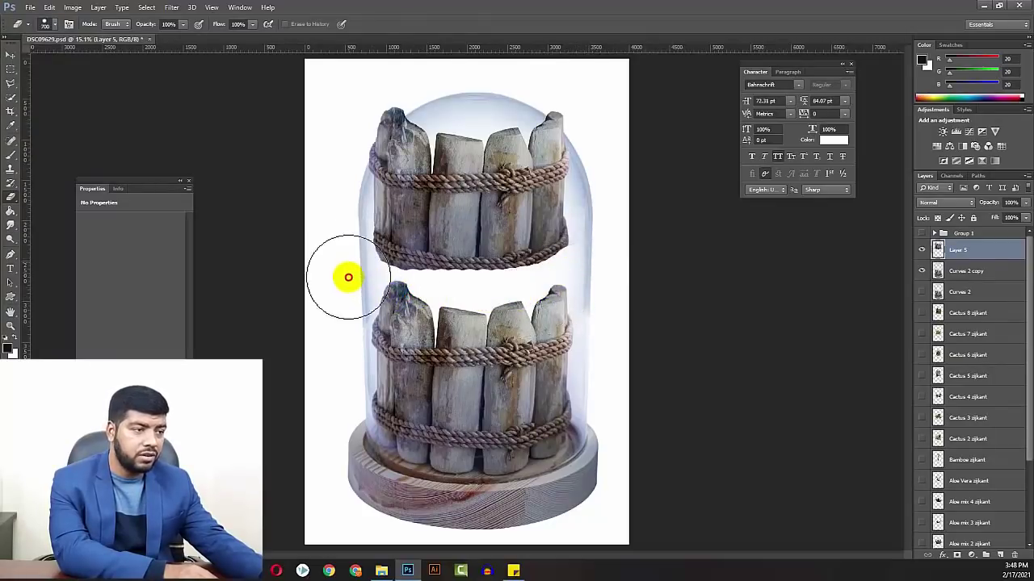
pyautogui.click(10, 58)
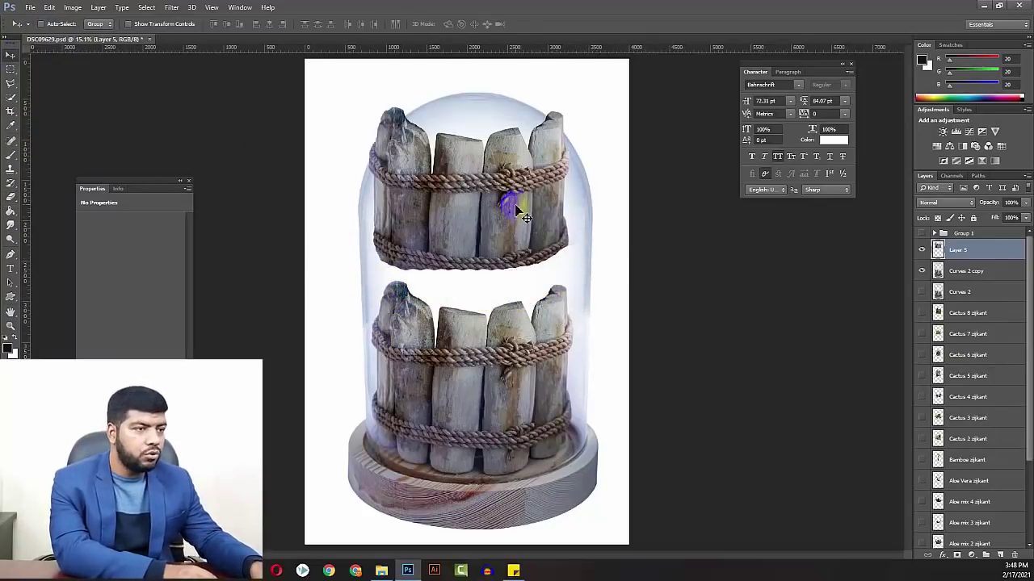
pyautogui.moveTo(512, 203)
pyautogui.mouseDown()
pyautogui.moveTo(517, 396)
pyautogui.moveTo(517, 375)
pyautogui.mouseUp()
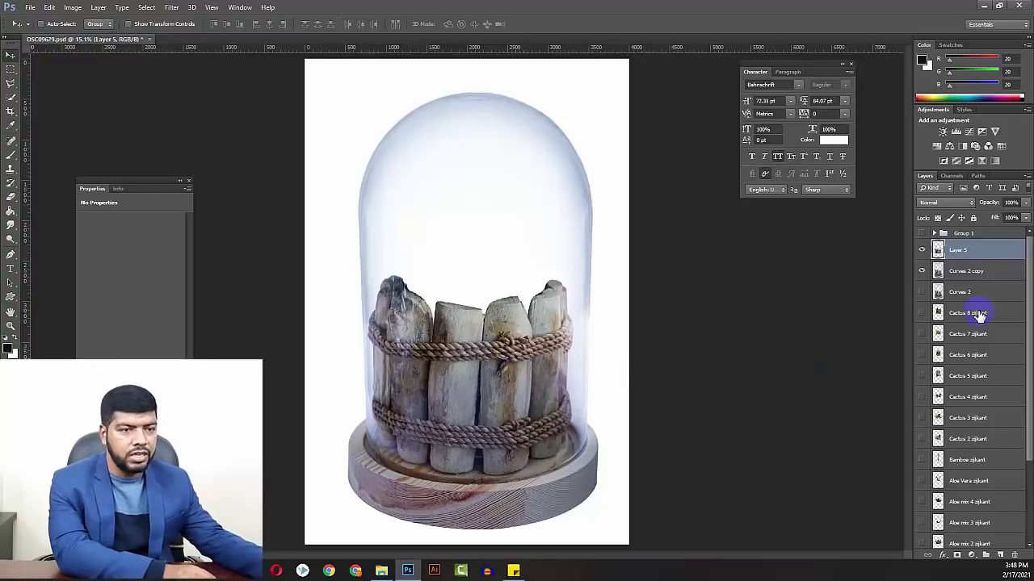
# - Place Layer 5 below Curves 2 copy and nudge the copied posts slightly upward
pyautogui.click(953, 253)
pyautogui.click(923, 273)
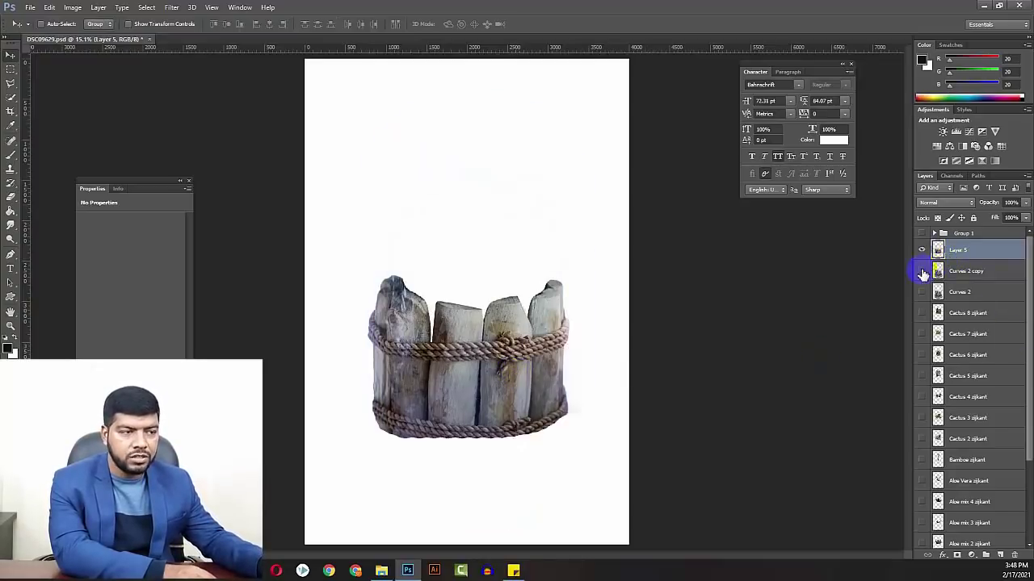
pyautogui.moveTo(957, 260); pyautogui.dragTo(957, 279)
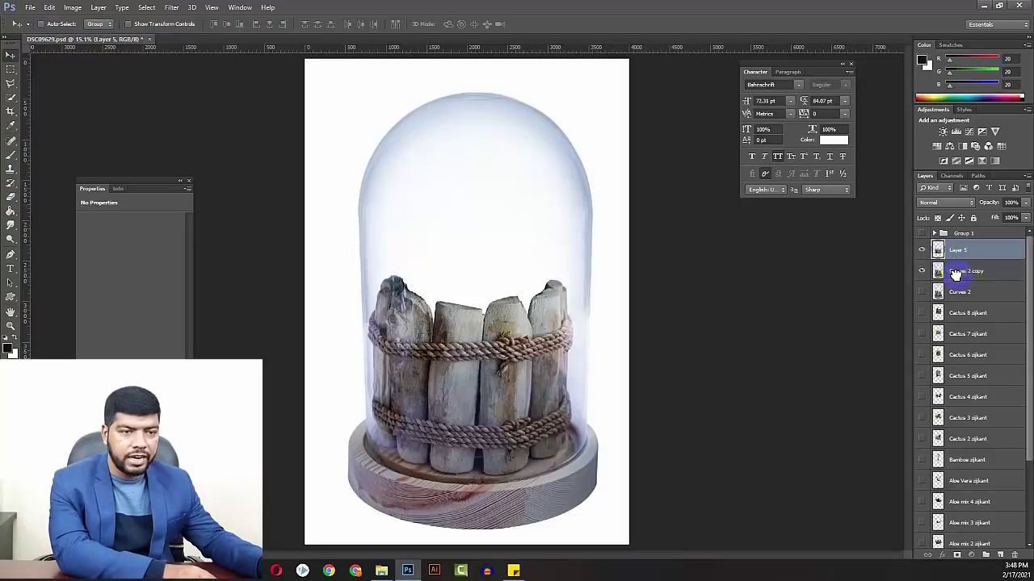
pyautogui.moveTo(547, 386); pyautogui.dragTo(524, 352)
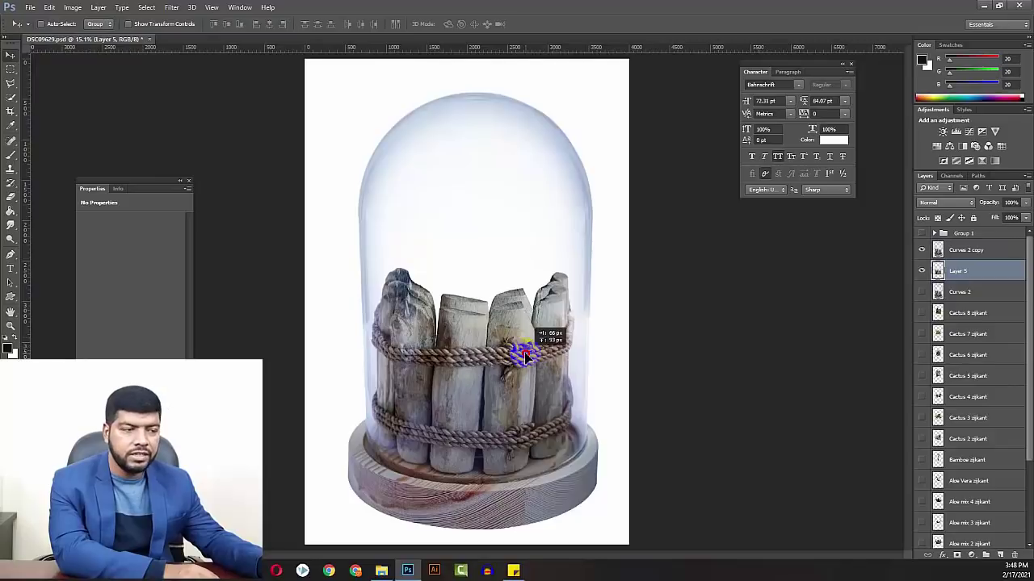
# - Warp the copied posts so their top edge bulges upward, and commit the warp
pyautogui.hotkey('ctrl', 't')
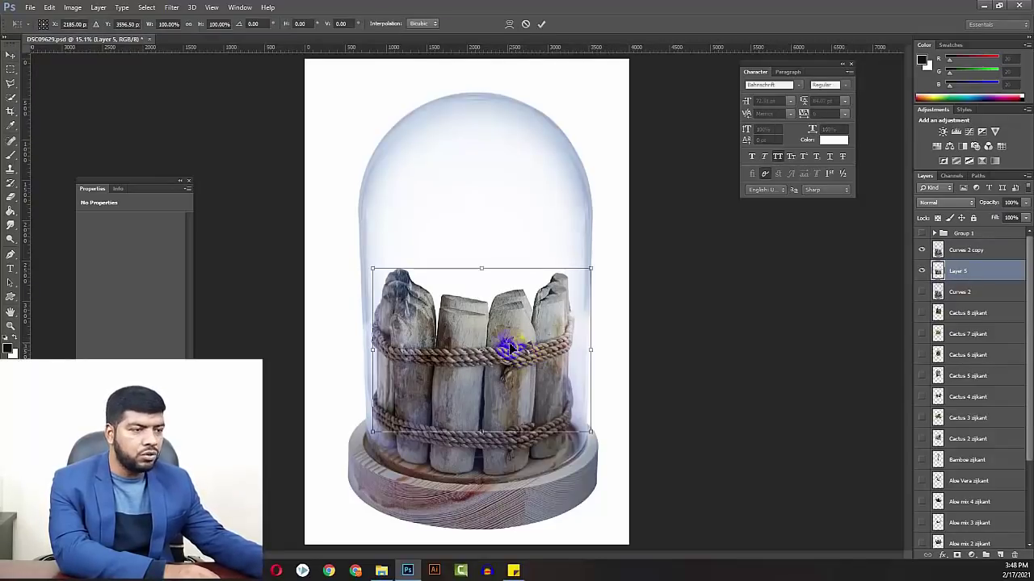
pyautogui.rightClick(493, 324)
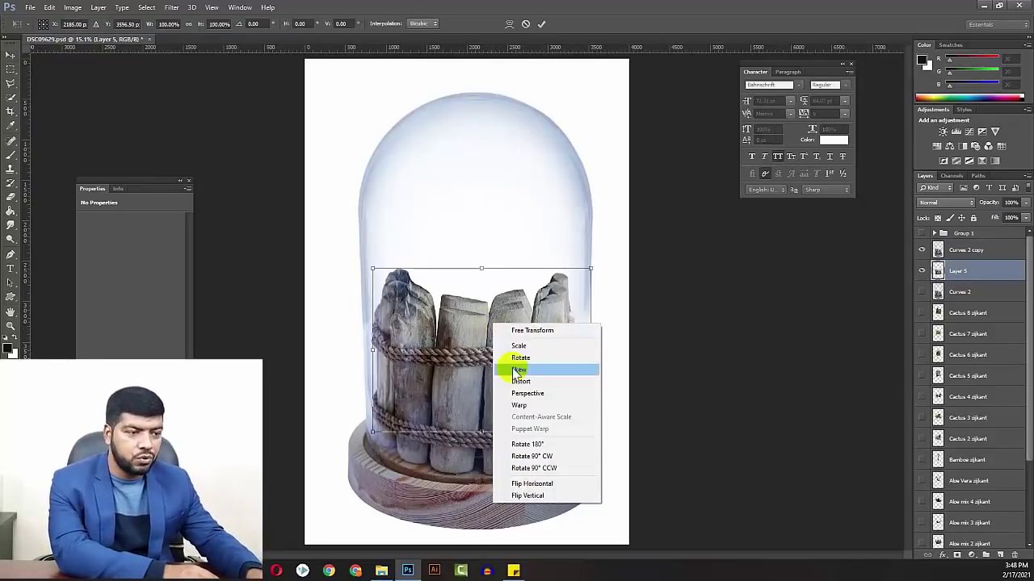
pyautogui.click(519, 404)
pyautogui.click(480, 311)
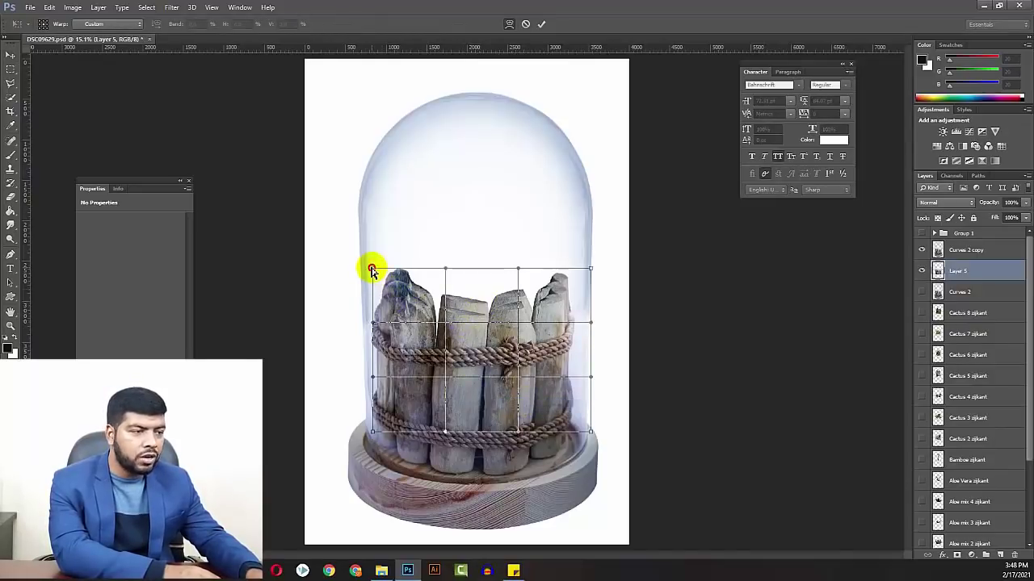
pyautogui.moveTo(371, 269); pyautogui.dragTo(372, 285)
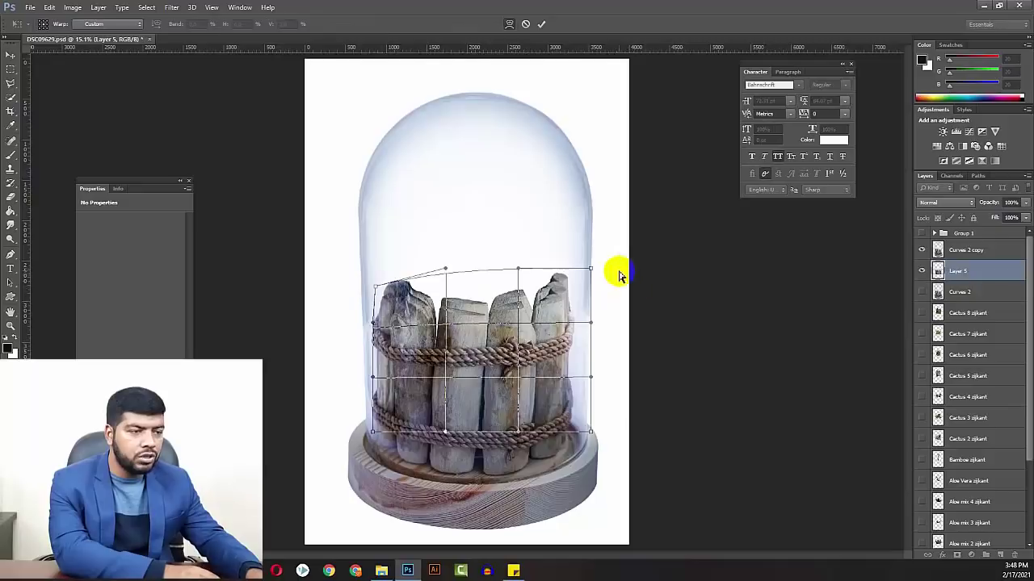
pyautogui.moveTo(591, 270); pyautogui.dragTo(587, 285)
pyautogui.moveTo(483, 307); pyautogui.dragTo(478, 283)
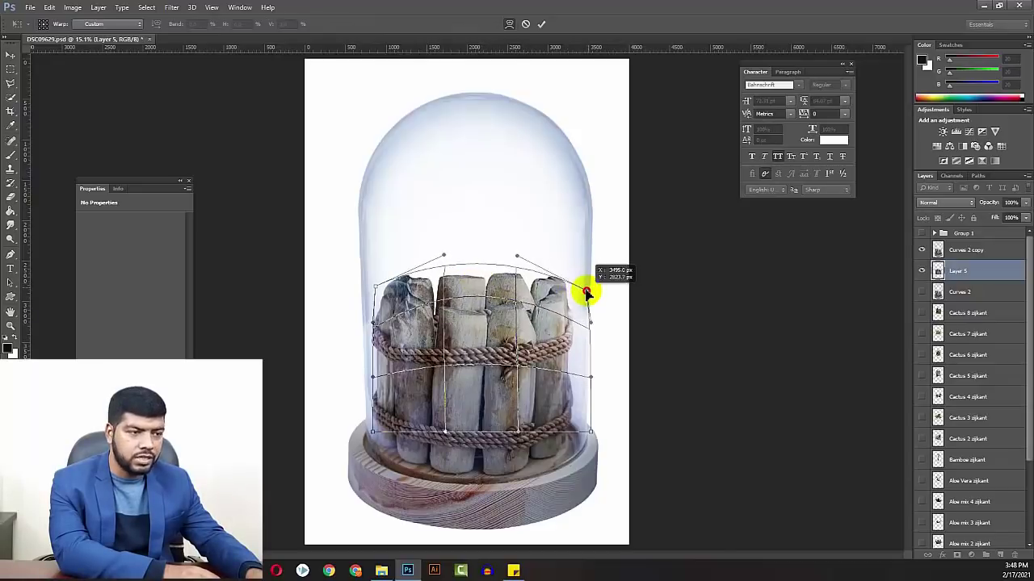
pyautogui.moveTo(589, 285); pyautogui.dragTo(588, 287)
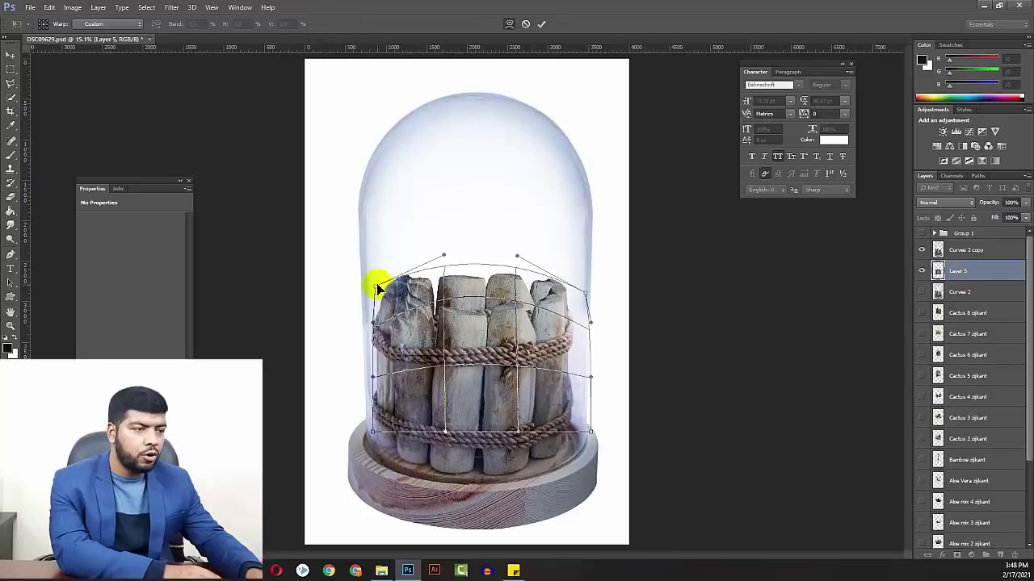
pyautogui.moveTo(378, 290); pyautogui.dragTo(379, 290)
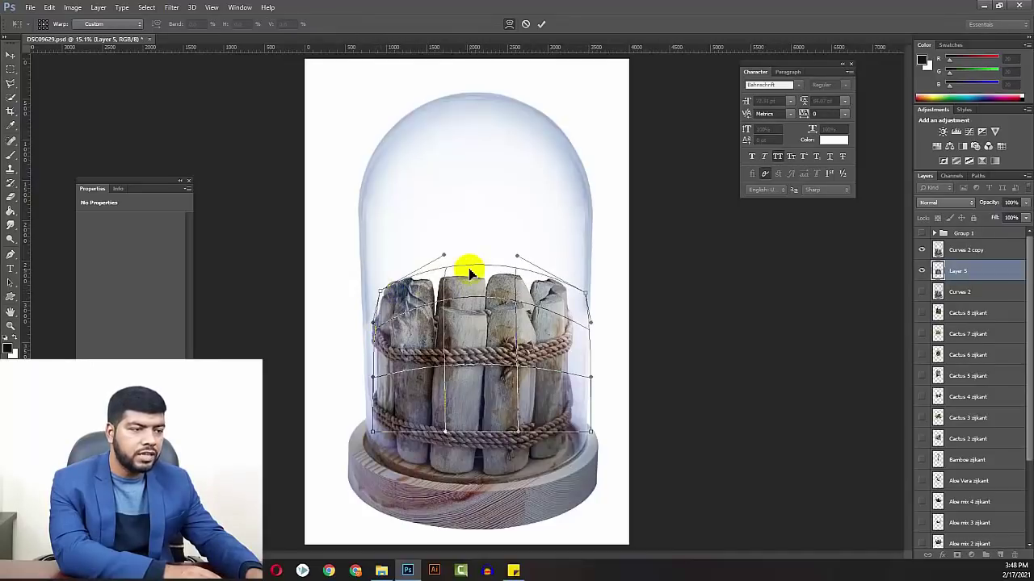
pyautogui.moveTo(471, 273); pyautogui.dragTo(470, 264)
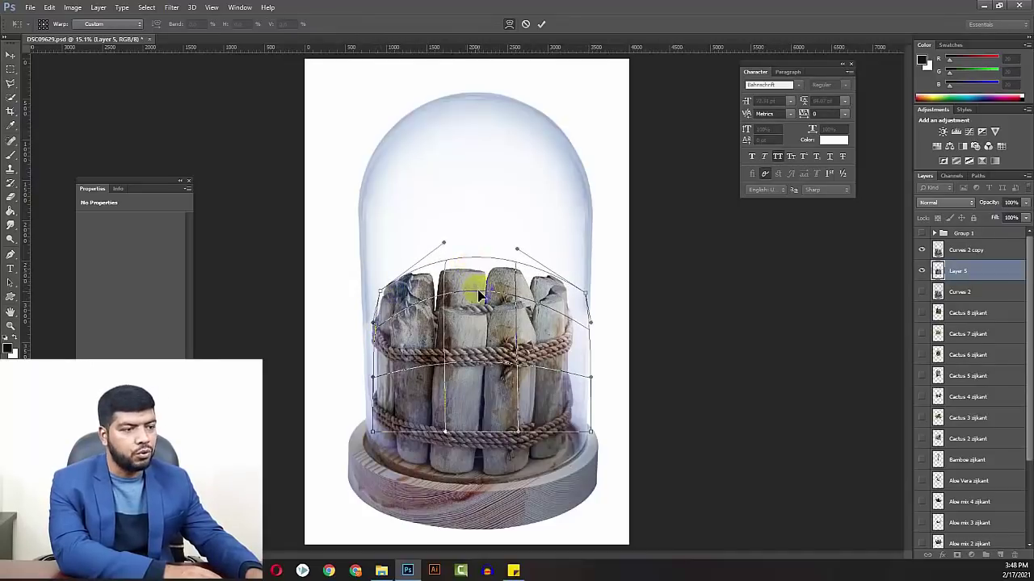
pyautogui.press('Return')
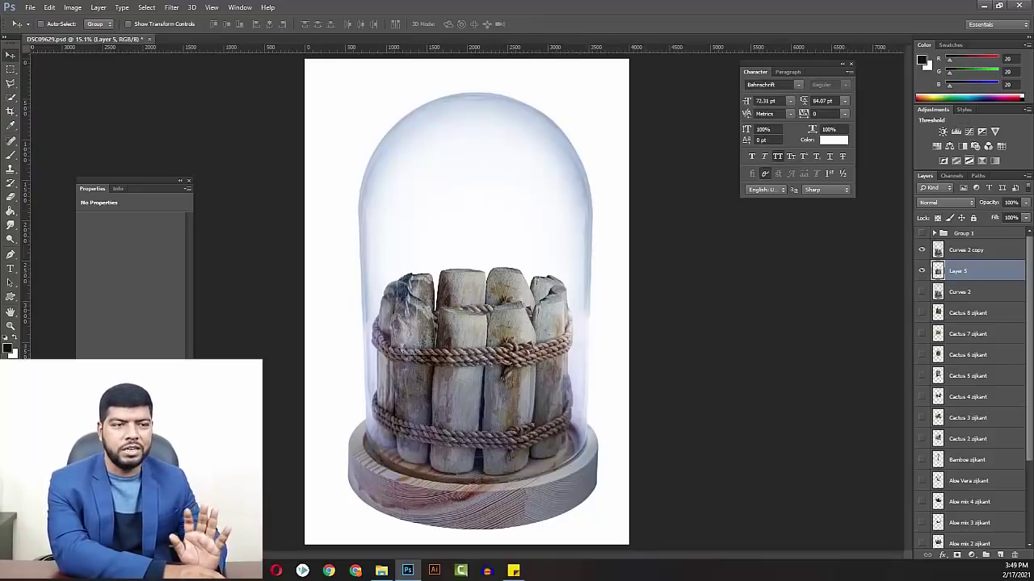
# - Drag Layer 5 down the stack to sit just above Color Fill 1
pyautogui.moveTo(957, 273); pyautogui.dragTo(956, 283)
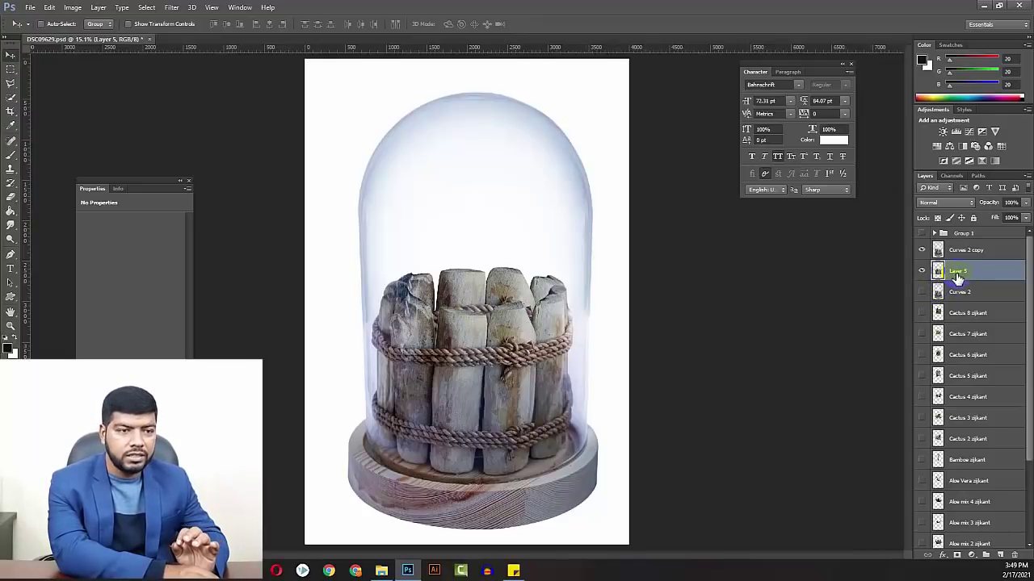
pyautogui.moveTo(957, 277)
pyautogui.mouseDown()
pyautogui.moveTo(961, 504)
pyautogui.moveTo(978, 472)
pyautogui.mouseUp()
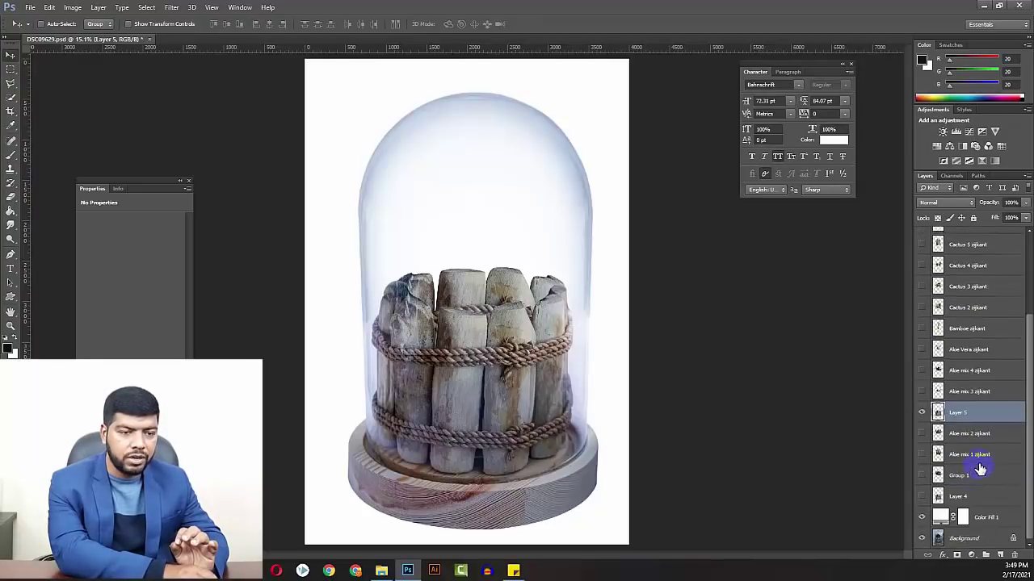
pyautogui.moveTo(969, 418); pyautogui.dragTo(975, 505)
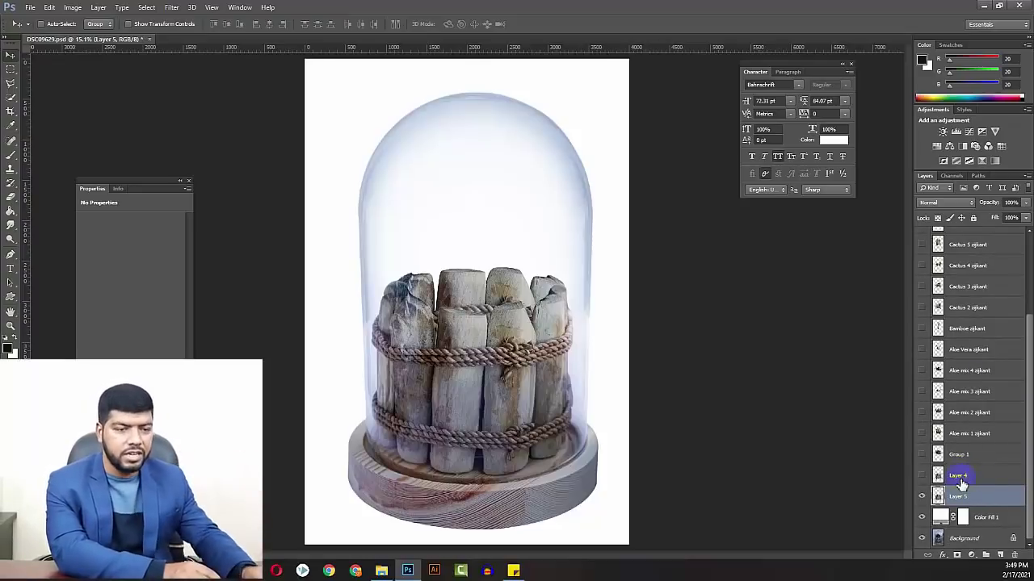
# - Compare the bucket top by toggling Layer 4, then show the Group 1 aloe
pyautogui.click(920, 477)
pyautogui.click(920, 477)
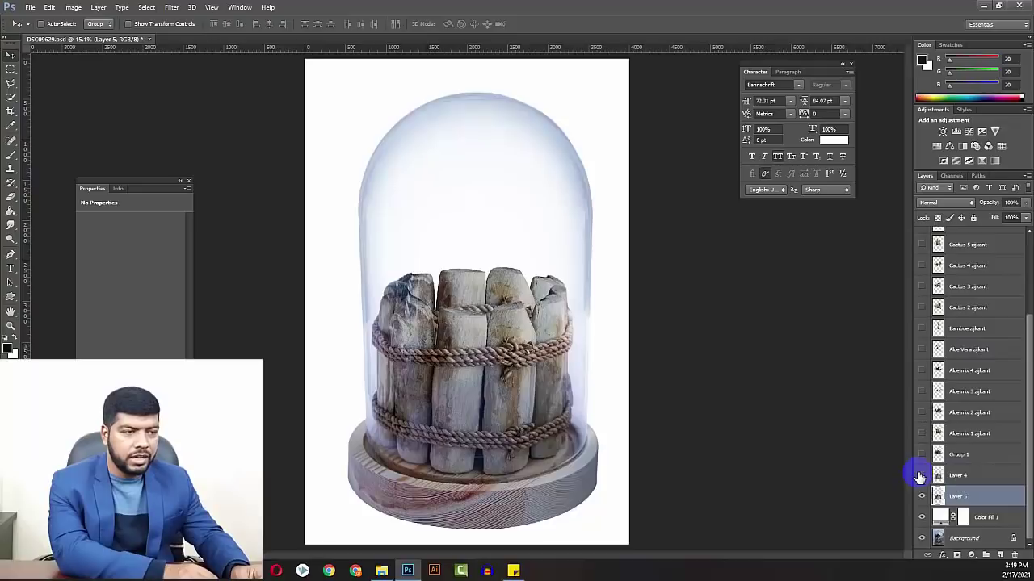
pyautogui.click(922, 477)
pyautogui.click(923, 477)
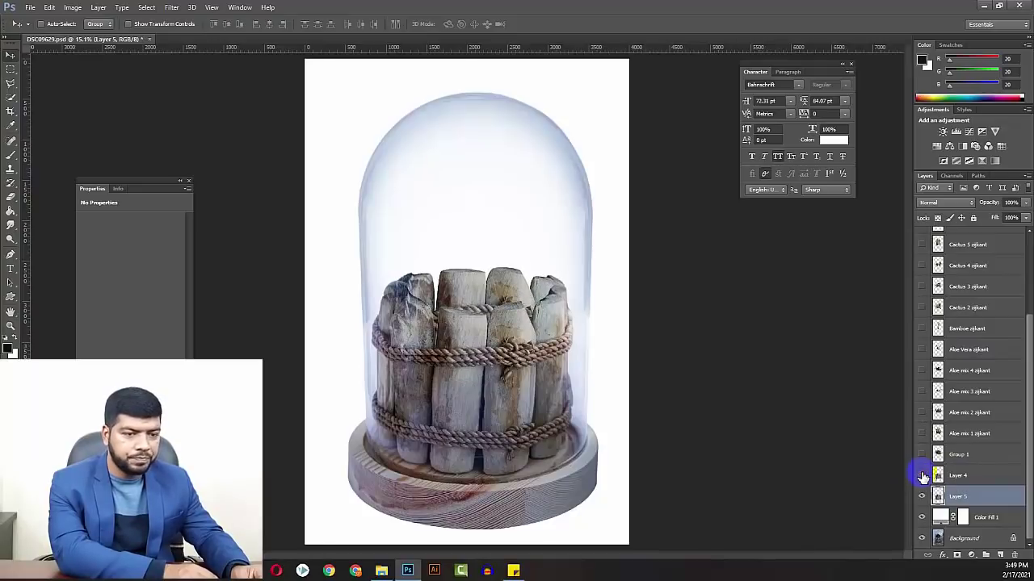
pyautogui.click(922, 457)
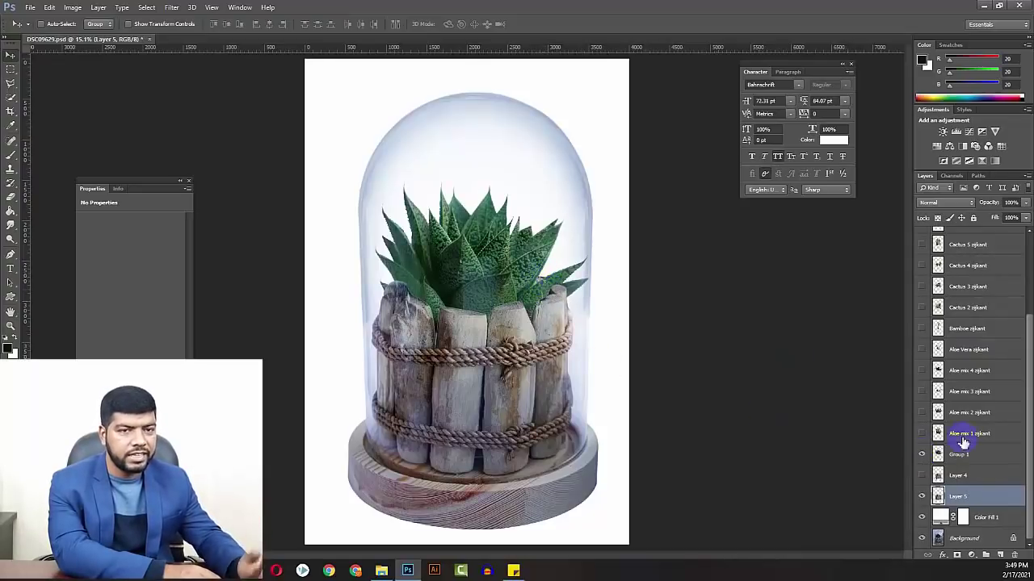
# - Try Aloe mix 1, 2 and 3 in the bucket, checking Aloe mix 3 with Layer 5 hidden
pyautogui.click(923, 457)
pyautogui.click(921, 435)
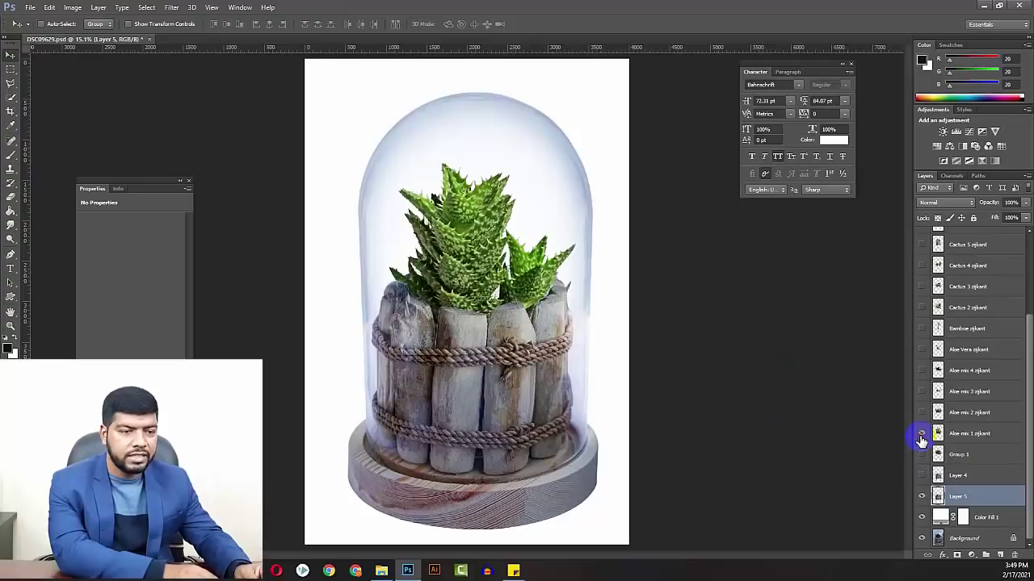
pyautogui.click(922, 434)
pyautogui.click(922, 412)
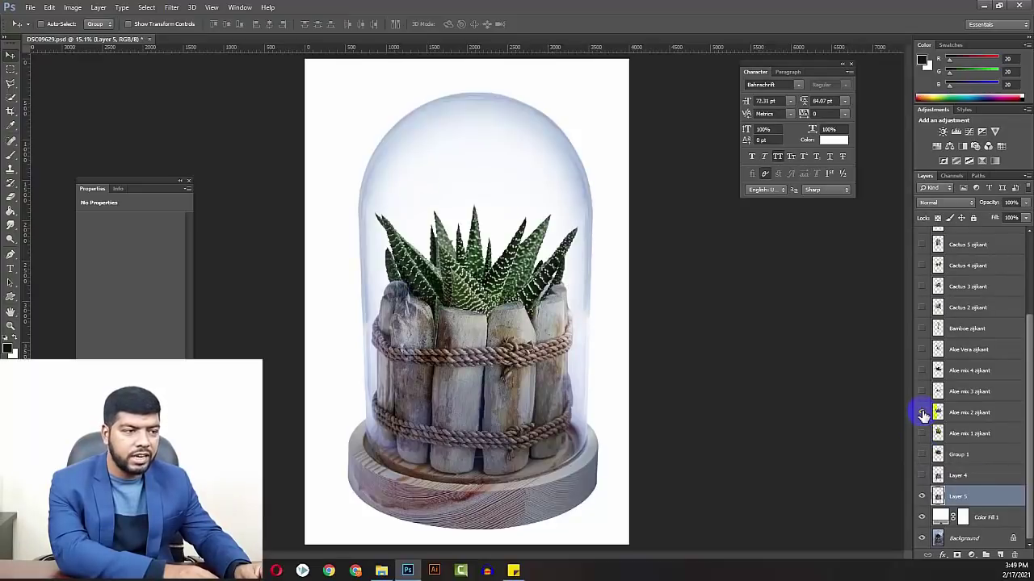
pyautogui.click(922, 412)
pyautogui.click(922, 392)
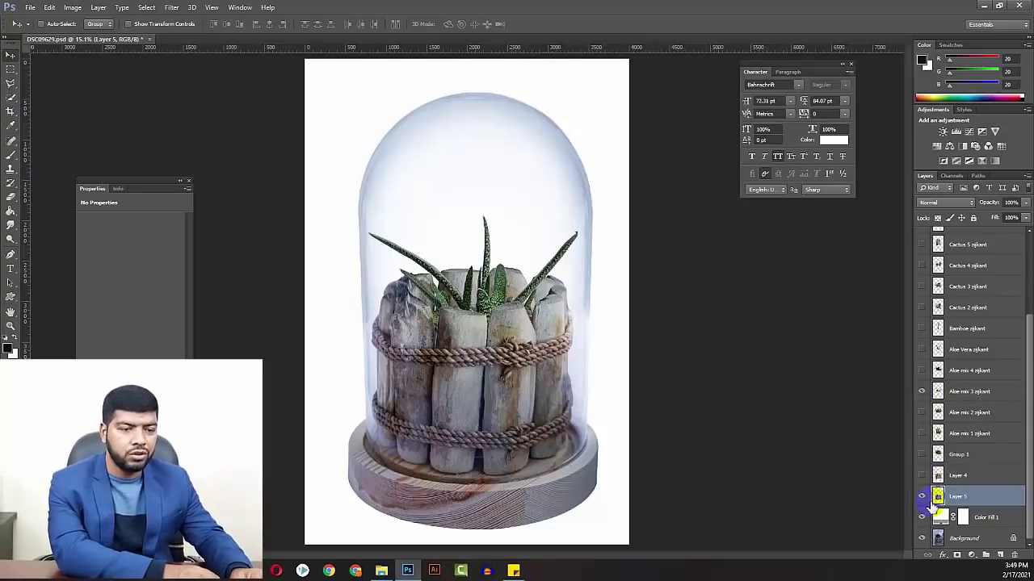
pyautogui.click(922, 498)
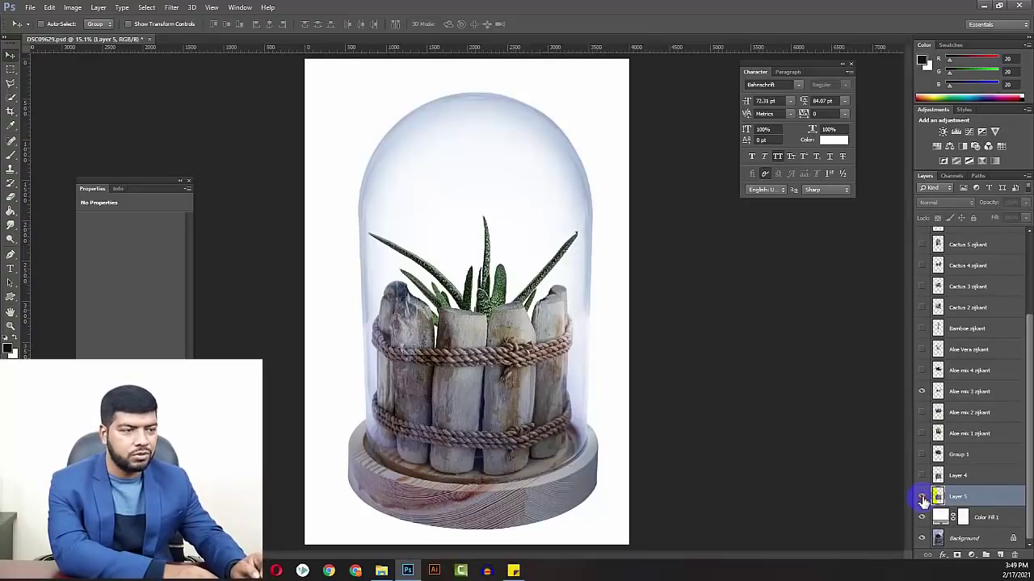
pyautogui.click(922, 498)
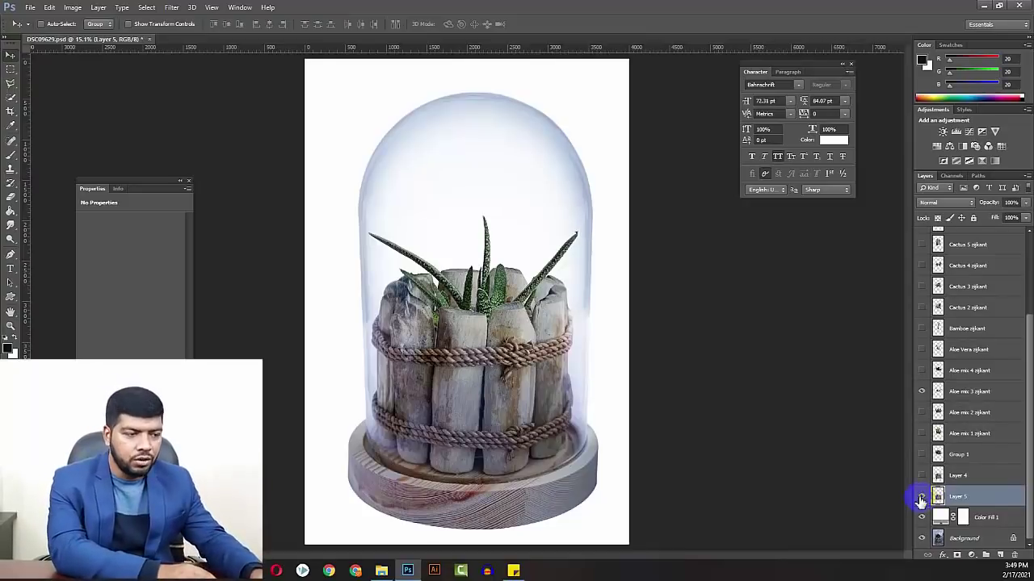
pyautogui.click(921, 391)
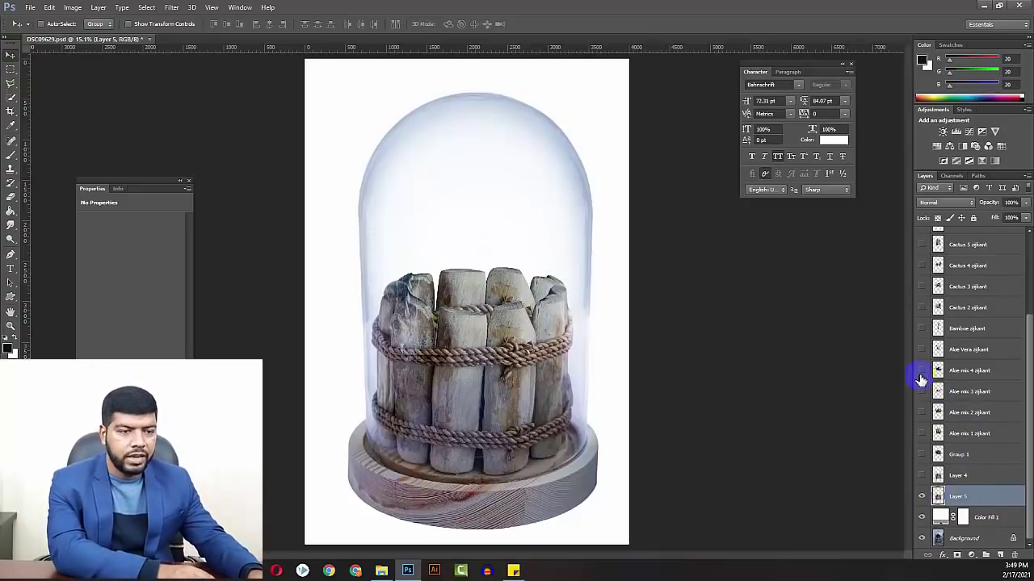
# - Try Aloe mix 4 and Aloe Vera, then leave the Bamboo plant shown instead
pyautogui.click(921, 371)
pyautogui.click(921, 371)
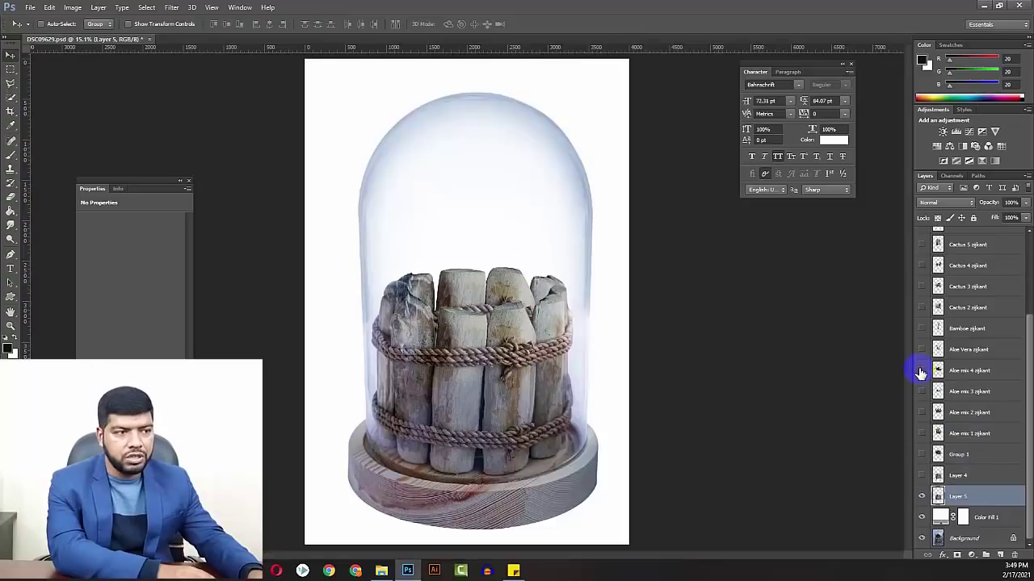
pyautogui.click(921, 370)
pyautogui.click(920, 368)
pyautogui.click(919, 350)
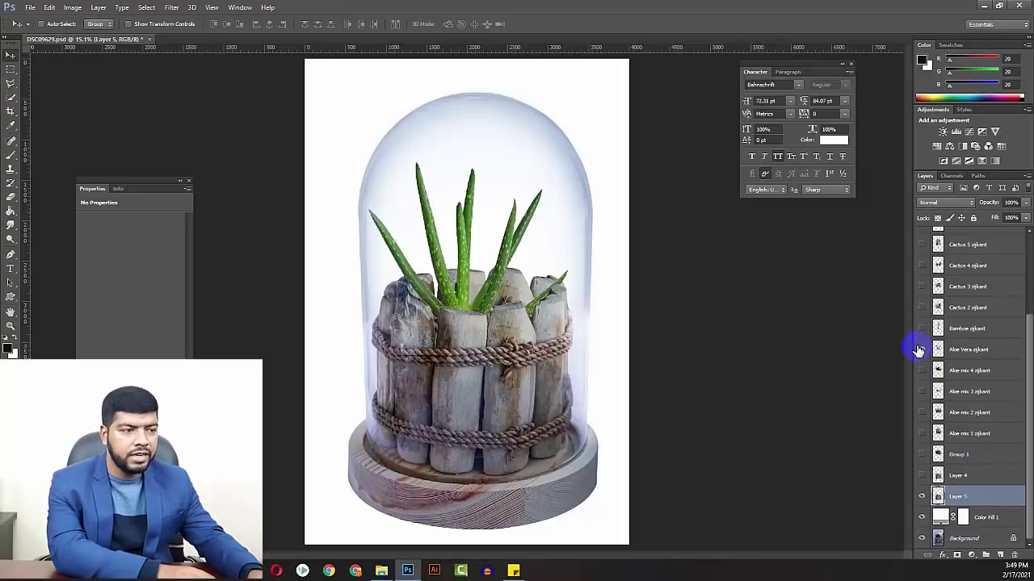
pyautogui.click(920, 350)
pyautogui.click(919, 349)
pyautogui.click(918, 347)
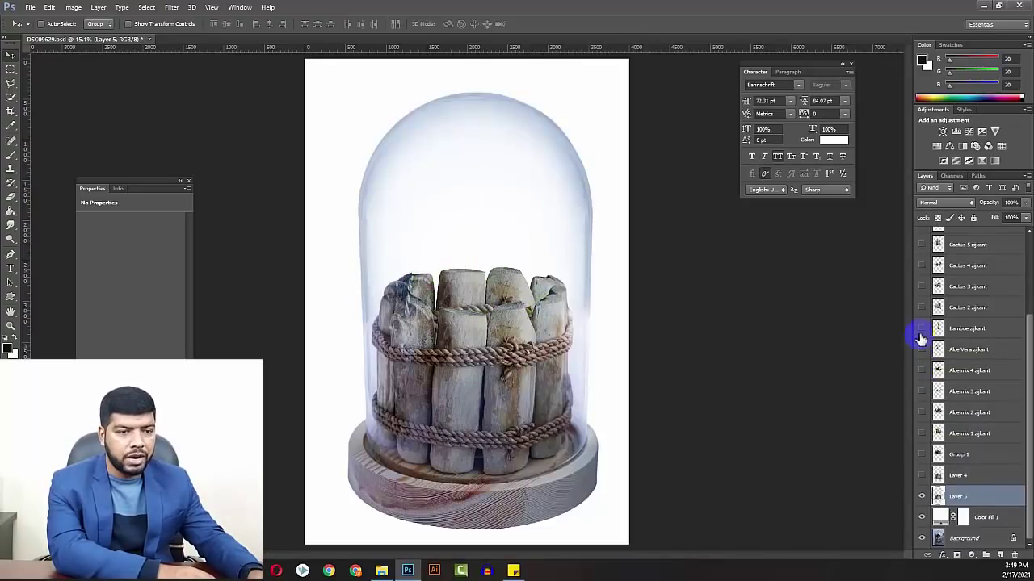
pyautogui.click(921, 329)
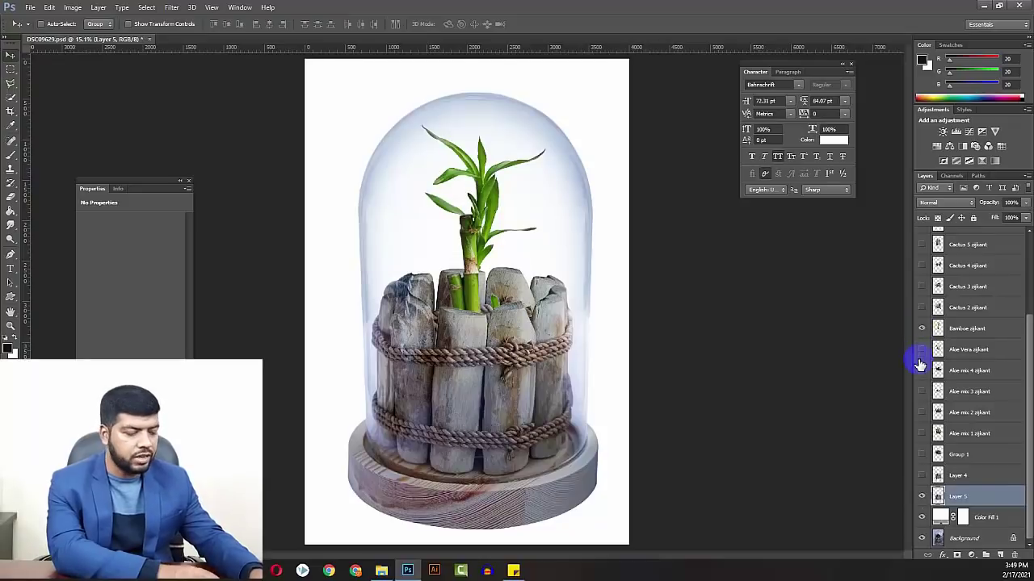
# - Zoom in and pan up to the upper bamboo stem and leaves
pyautogui.scroll(2, 489, 254)
pyautogui.scroll(2, 489, 254)
pyautogui.scroll(2, 481, 243)
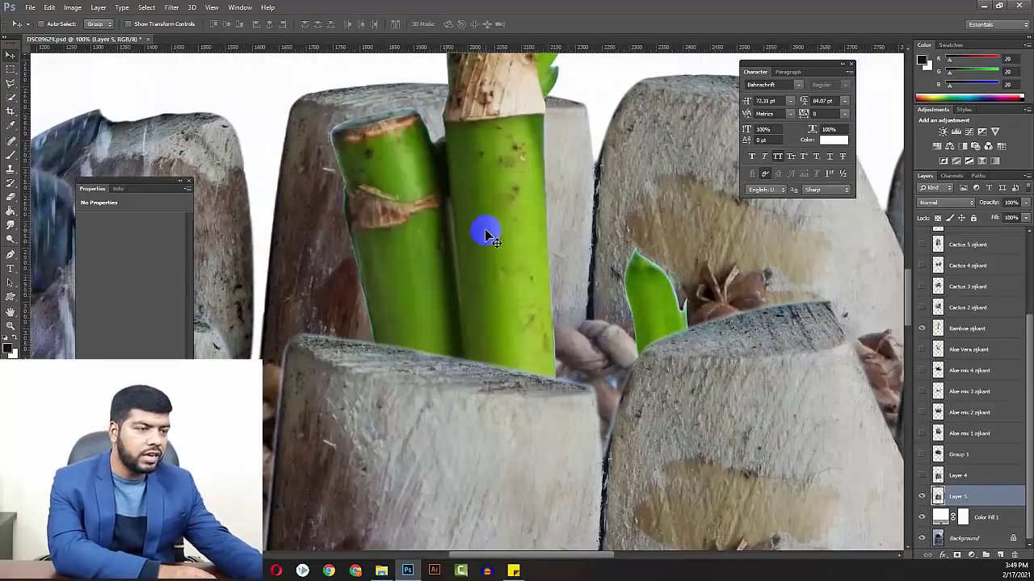
pyautogui.moveTo(485, 231); pyautogui.dragTo(501, 535)
pyautogui.moveTo(503, 274); pyautogui.dragTo(528, 477)
pyautogui.moveTo(544, 264); pyautogui.dragTo(533, 463)
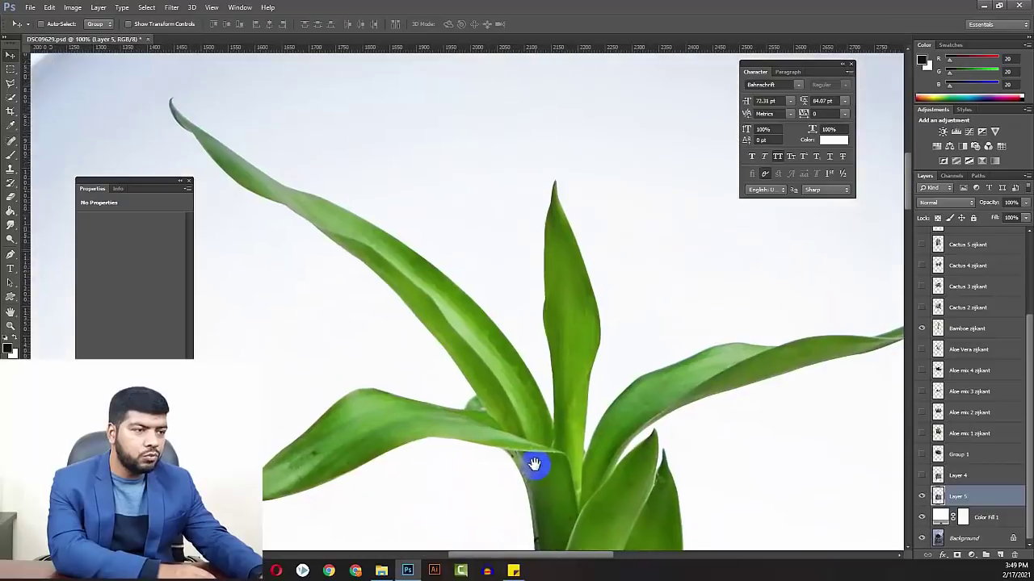
pyautogui.moveTo(527, 298); pyautogui.dragTo(613, 411)
# - Inspect the bamboo leaf tip closely, then zoom back out to the bamboo in the dome
pyautogui.scroll(-1, 615, 410)
pyautogui.scroll(1, 447, 330)
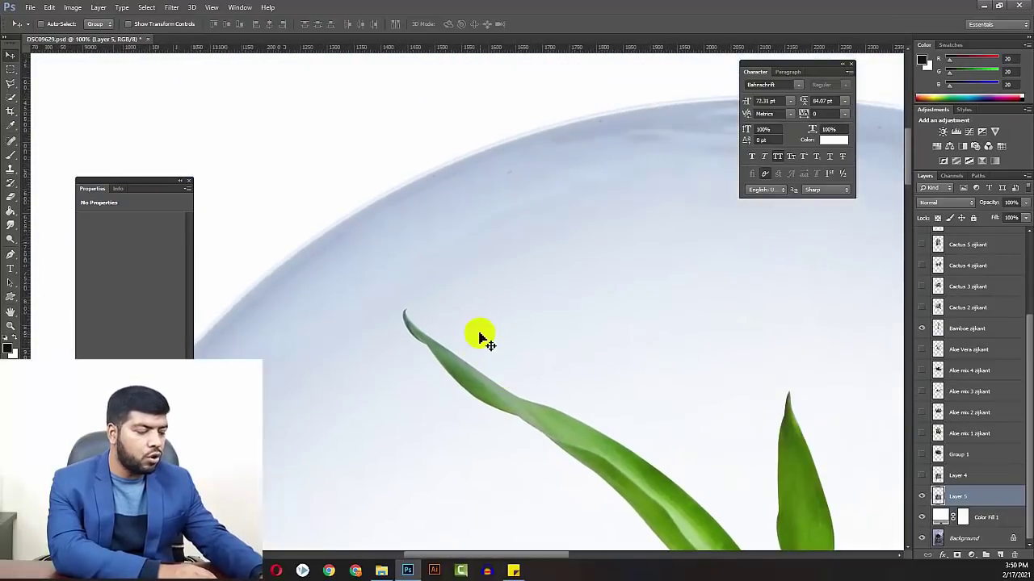
pyautogui.scroll(1, 479, 337)
pyautogui.scroll(3, 464, 321)
pyautogui.hscroll(-3, 484, 403)
pyautogui.hscroll(-1, 549, 420)
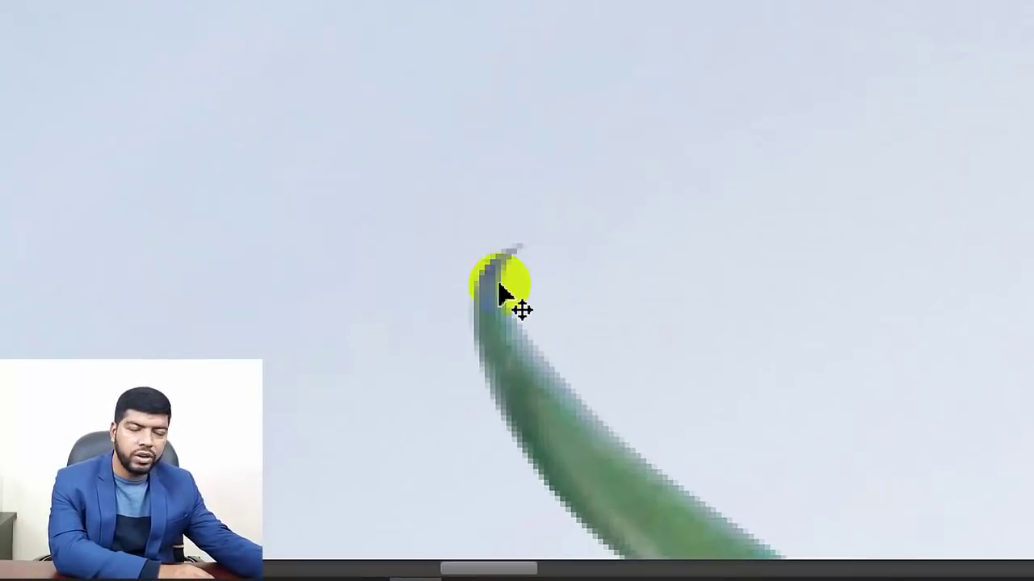
pyautogui.hotkey('ctrl', '-')
pyautogui.hotkey('ctrl', '-')
pyautogui.hotkey('ctrl', '-')
pyautogui.hotkey('ctrl', '-')
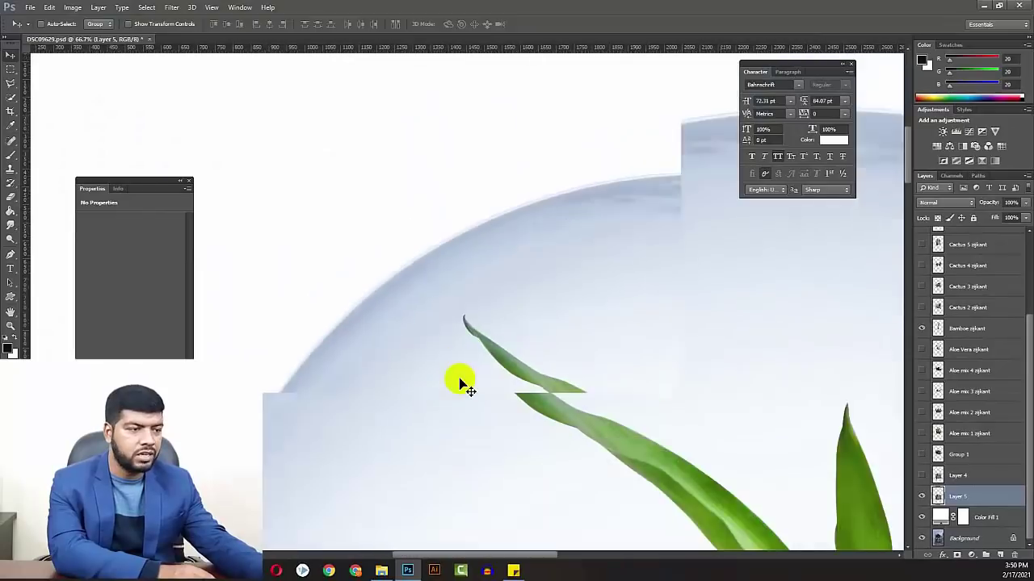
pyautogui.hotkey('ctrl', '-')
pyautogui.hotkey('ctrl', '-')
pyautogui.hotkey('ctrl', '-')
pyautogui.hscroll(2, 510, 404)
pyautogui.scroll(-3, 500, 340)
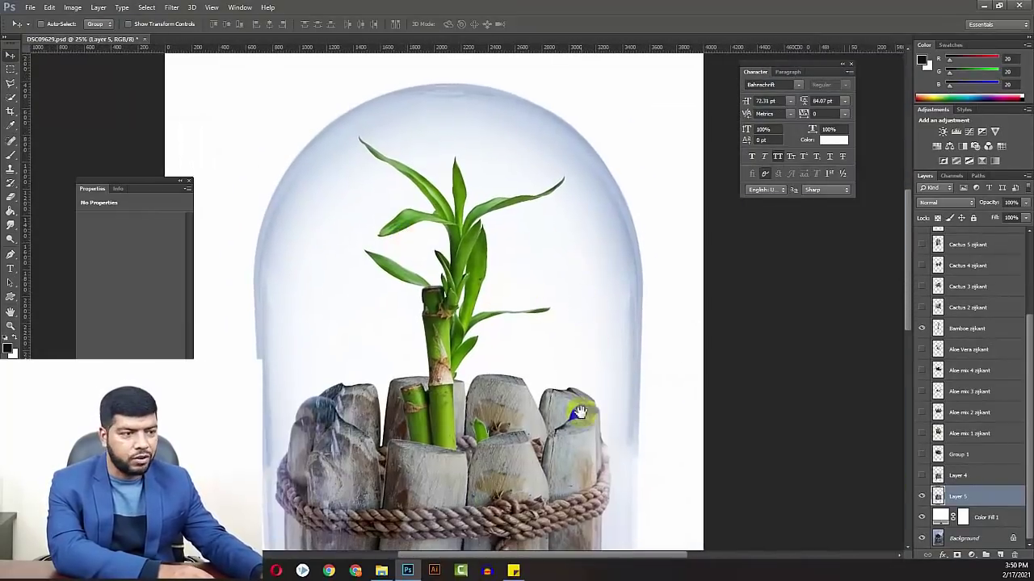
pyautogui.scroll(-3, 575, 291)
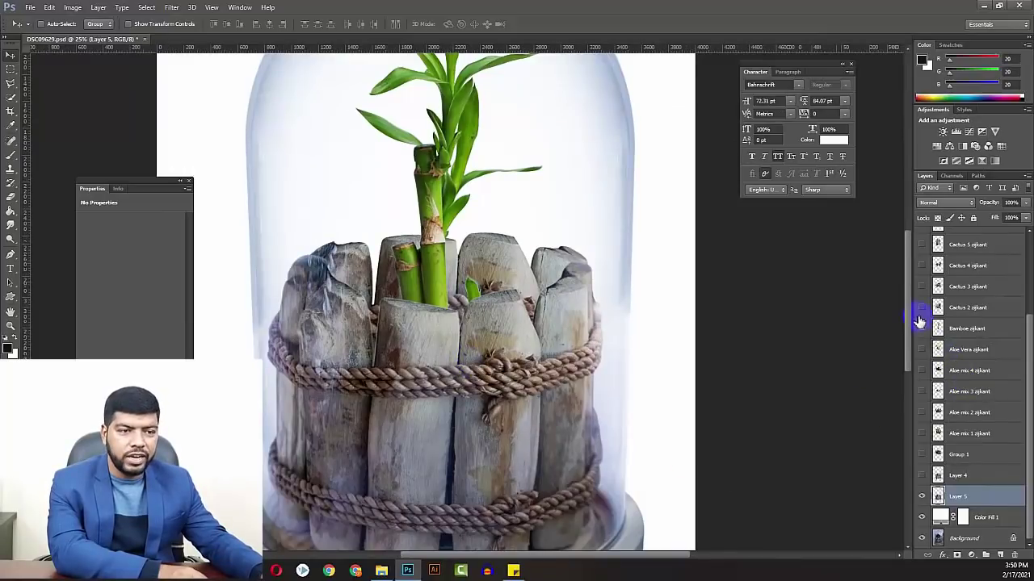
# - Hide Bamboo, try Cactus 2, 3 and 4 in turn, and show the tall Cactus 5
pyautogui.click(921, 323)
pyautogui.click(922, 307)
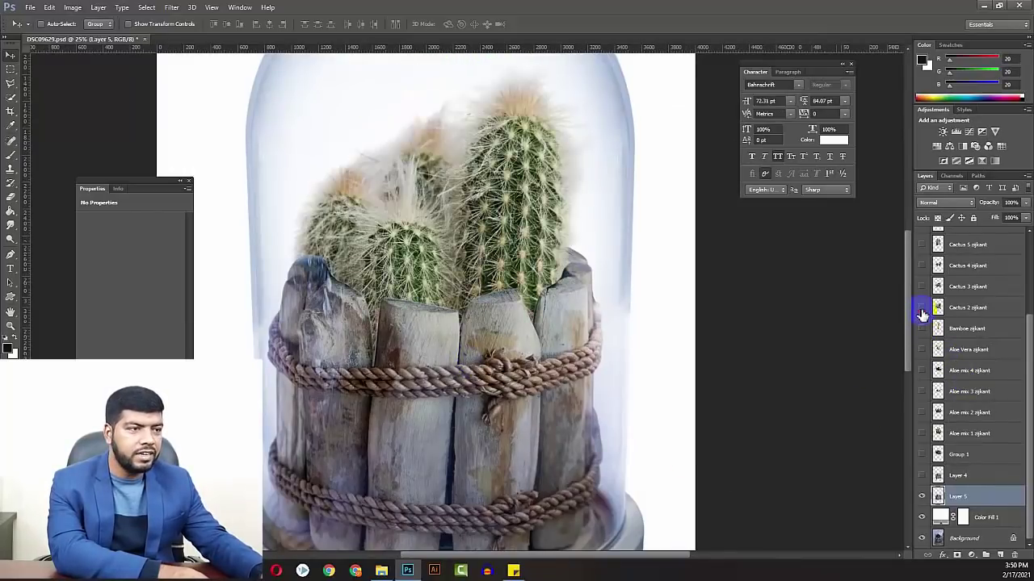
pyautogui.click(922, 310)
pyautogui.click(921, 287)
pyautogui.click(921, 287)
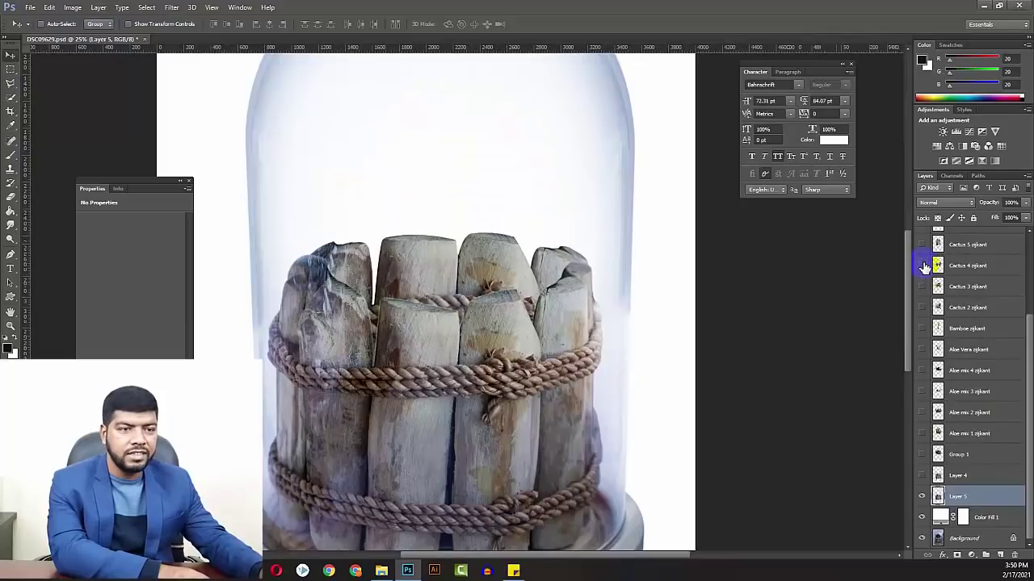
pyautogui.click(922, 266)
pyautogui.click(922, 265)
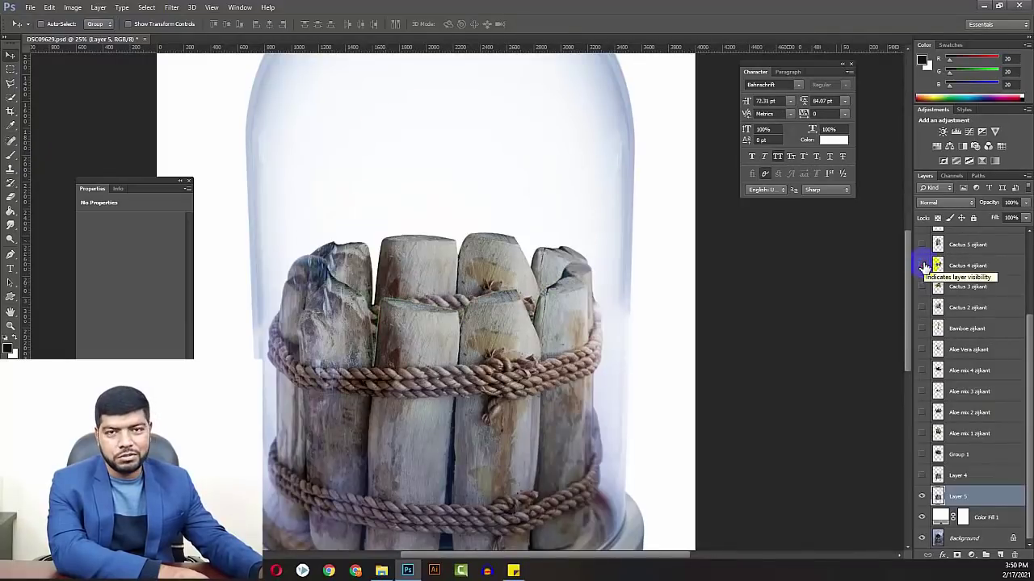
pyautogui.click(921, 245)
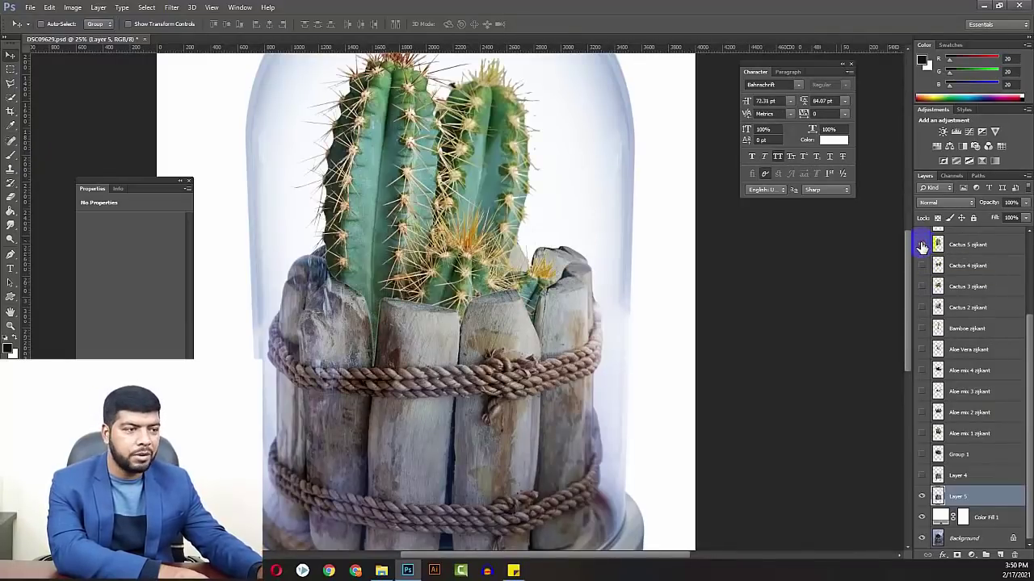
# - Zoom out to view the whole document with Cactus 5 in the bucket
pyautogui.moveTo(404, 234); pyautogui.dragTo(431, 339)
pyautogui.hotkey('ctrl', '-')
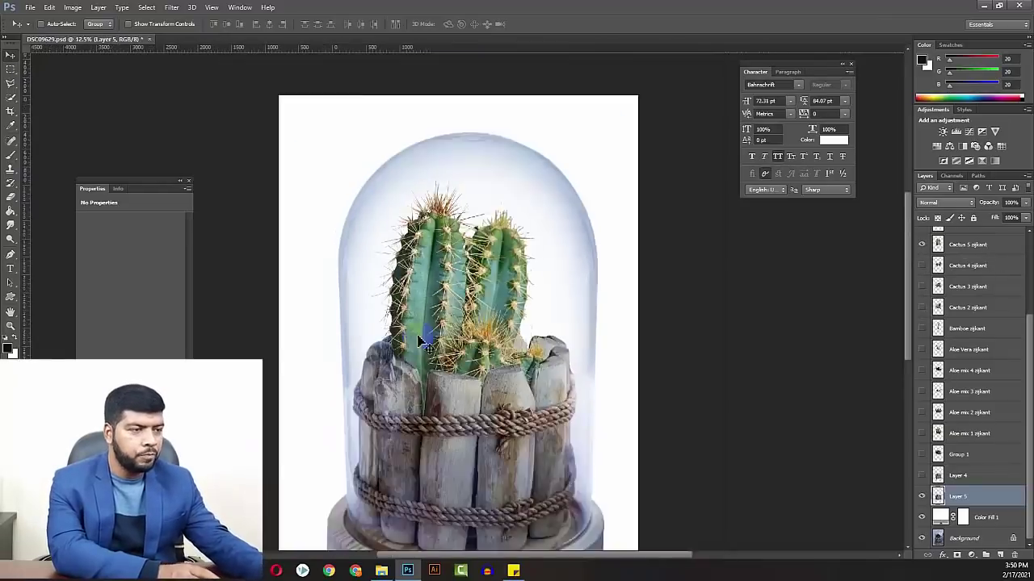
pyautogui.hotkey('ctrl', '-')
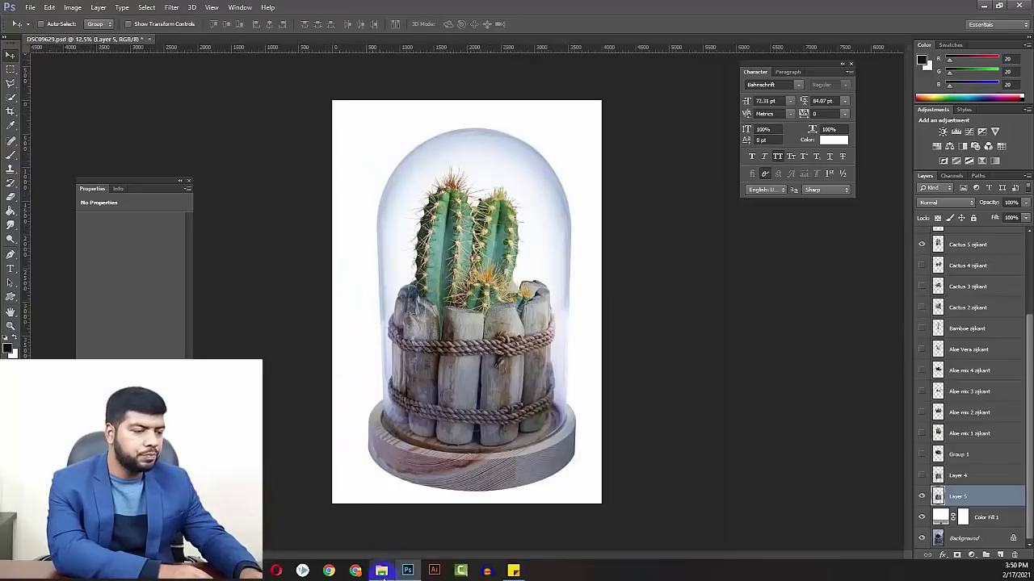
pyautogui.click(381, 571)
# - Open Aloe mix 1 zijkant.psd from New folder (2) in Photoshop
pyautogui.hotkey('alt', 'Up')
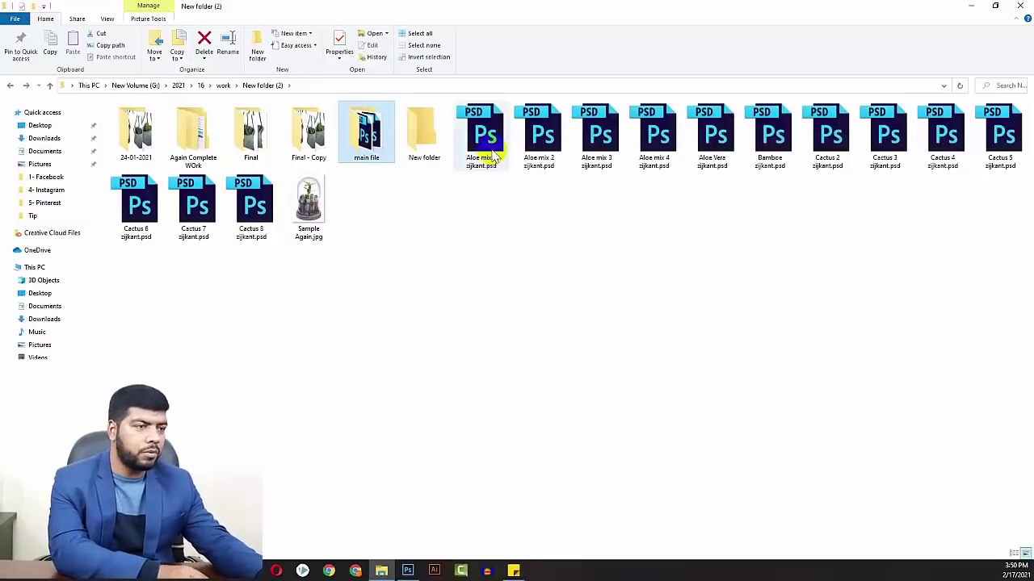
pyautogui.doubleClick(487, 133)
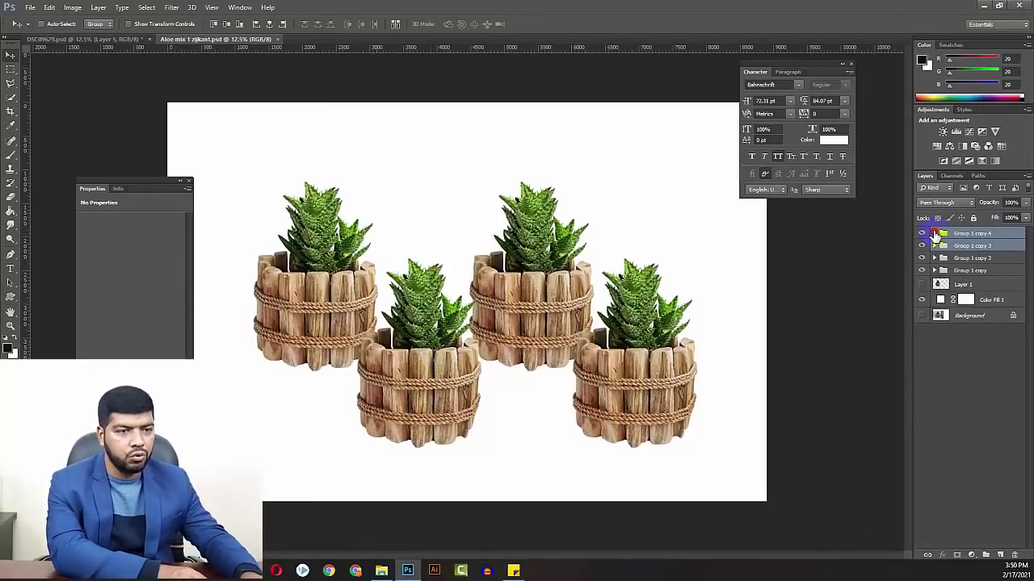
pyautogui.click(934, 234)
pyautogui.moveTo(934, 234)
pyautogui.mouseDown()
pyautogui.moveTo(939, 254)
pyautogui.moveTo(921, 252)
pyautogui.mouseUp()
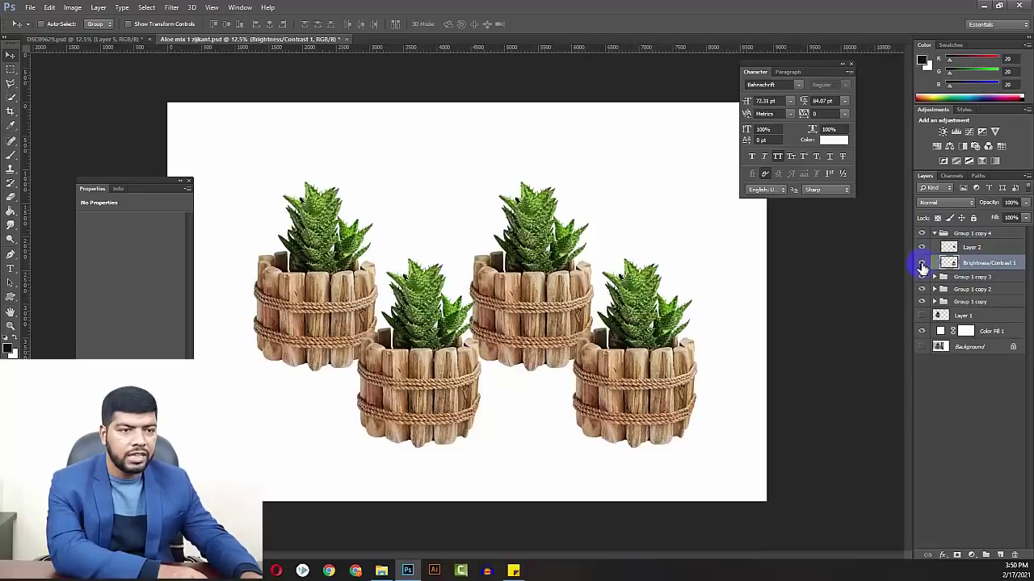
pyautogui.click(922, 263)
pyautogui.click(921, 263)
pyautogui.click(921, 264)
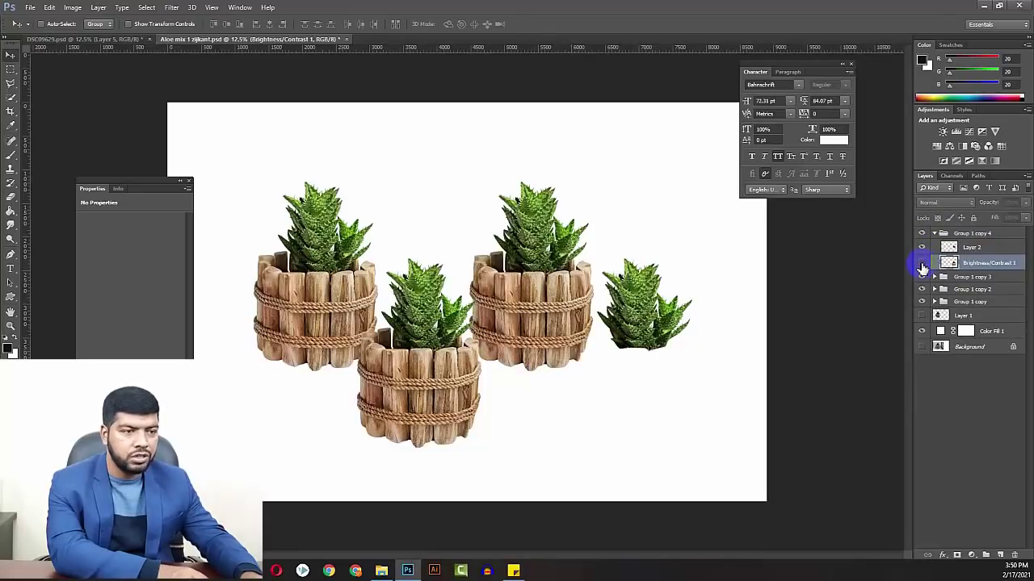
pyautogui.click(921, 264)
pyautogui.click(922, 264)
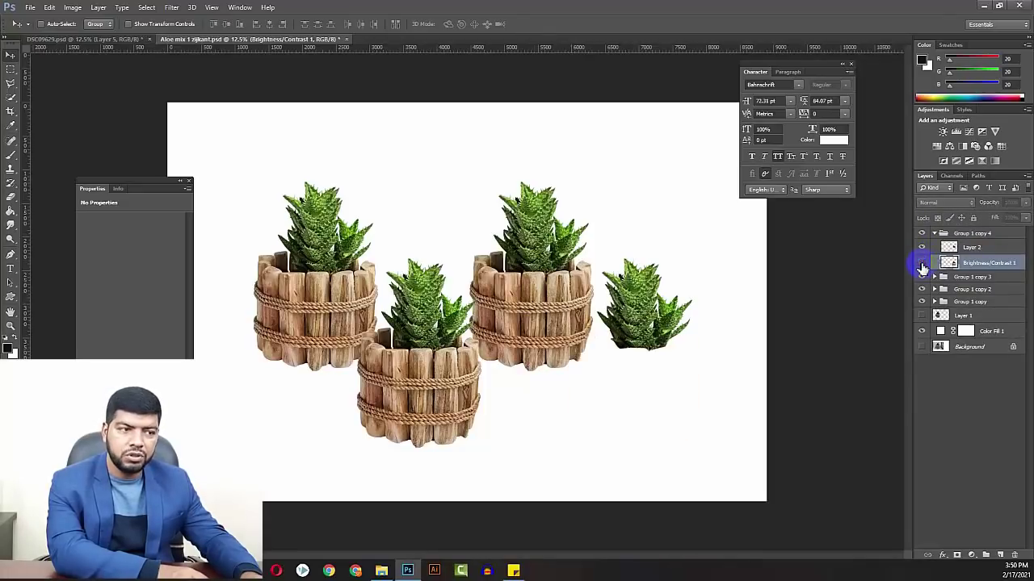
pyautogui.click(922, 264)
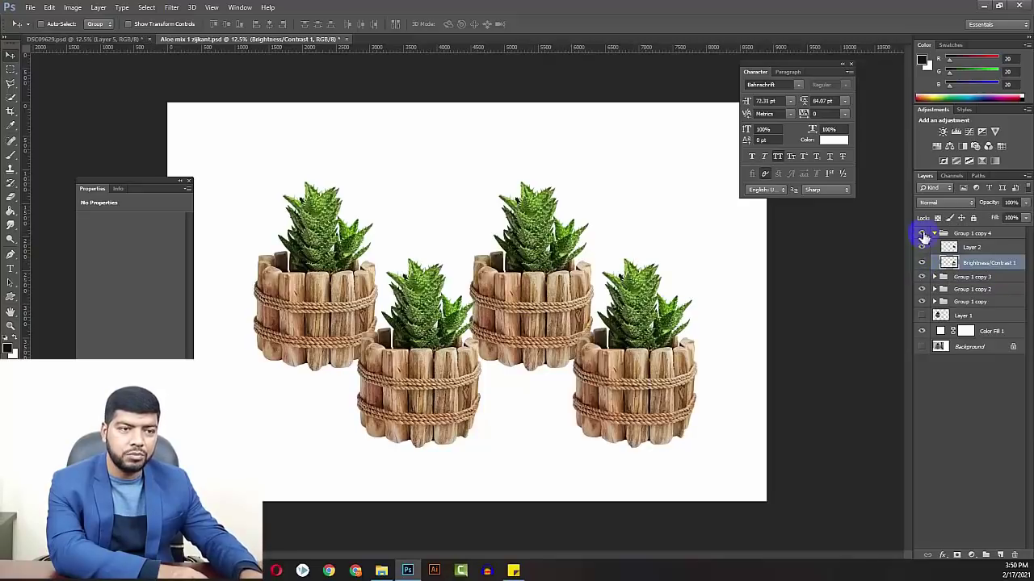
pyautogui.click(935, 234)
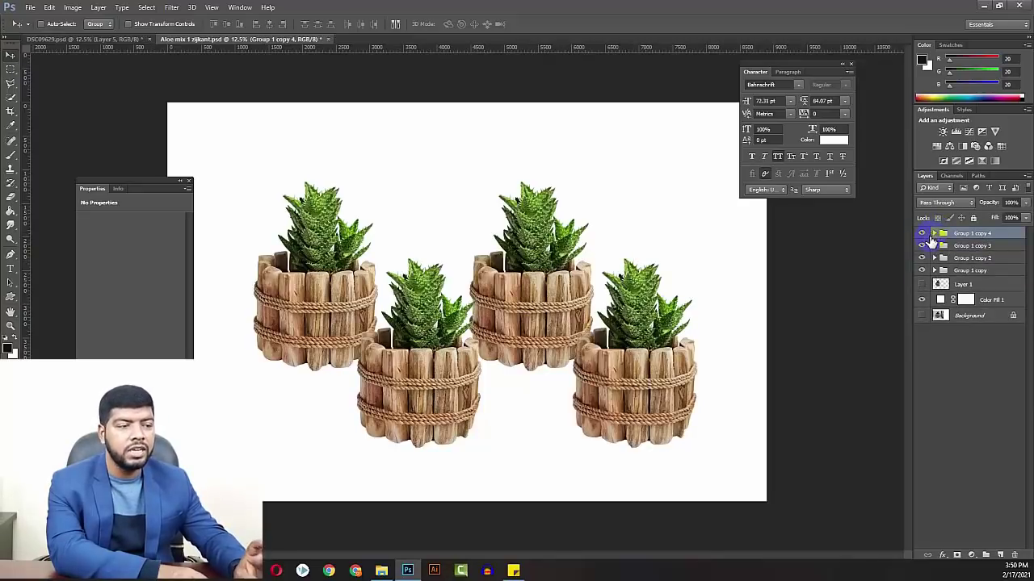
pyautogui.keyDown('shift'); pyautogui.click(951, 250); pyautogui.keyUp('shift')
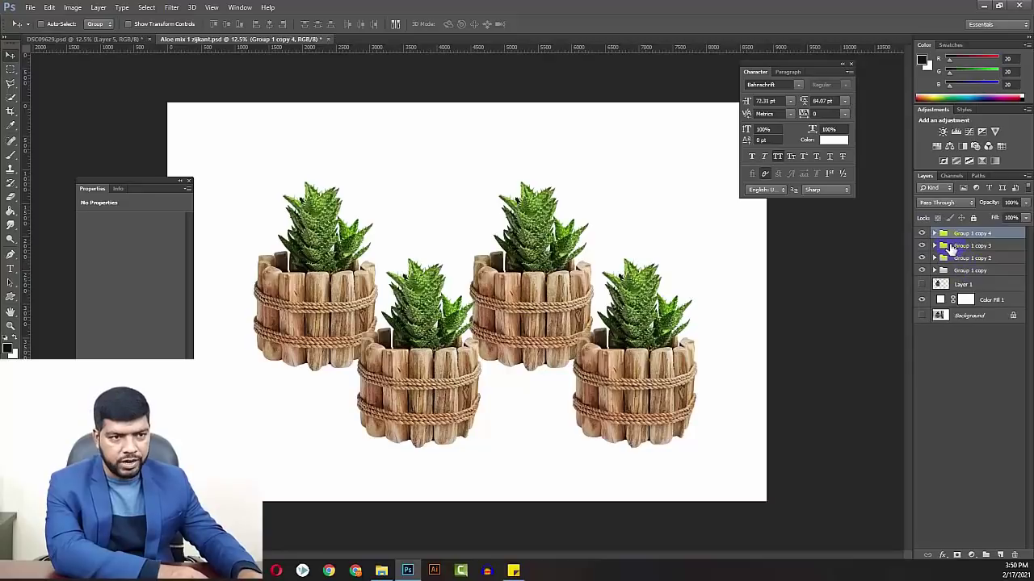
pyautogui.moveTo(937, 243); pyautogui.dragTo(763, 317)
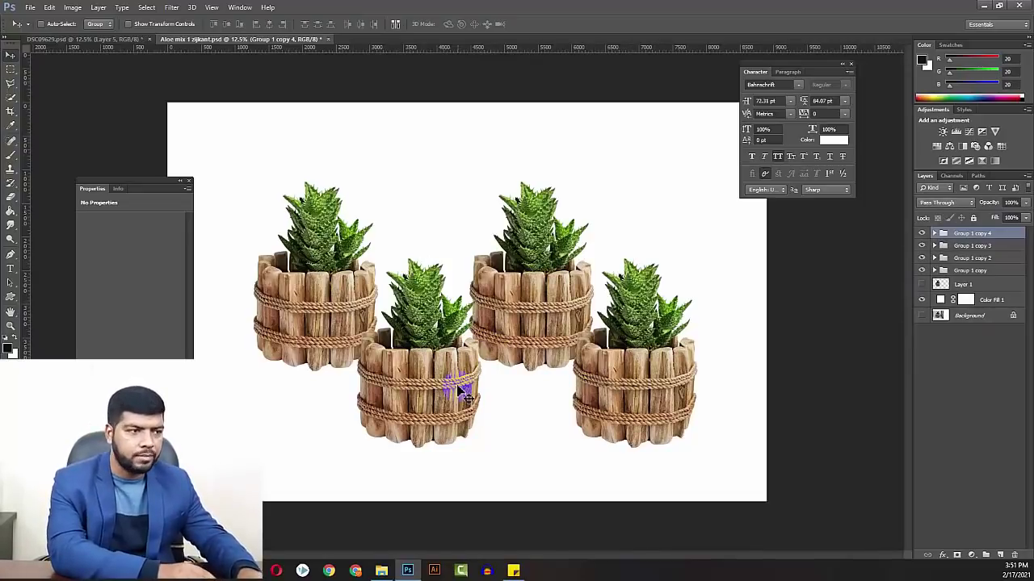
# - Scale all four aloe pot groups down together
pyautogui.keyDown('shift'); pyautogui.click(972, 271); pyautogui.keyUp('shift')
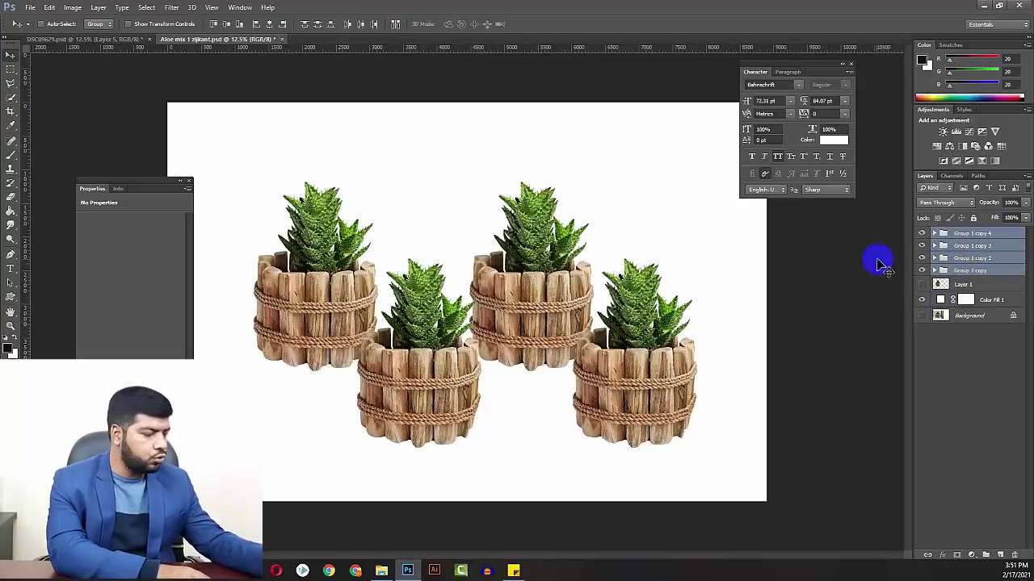
pyautogui.hotkey('ctrl', 't')
pyautogui.moveTo(697, 447); pyautogui.dragTo(667, 427)
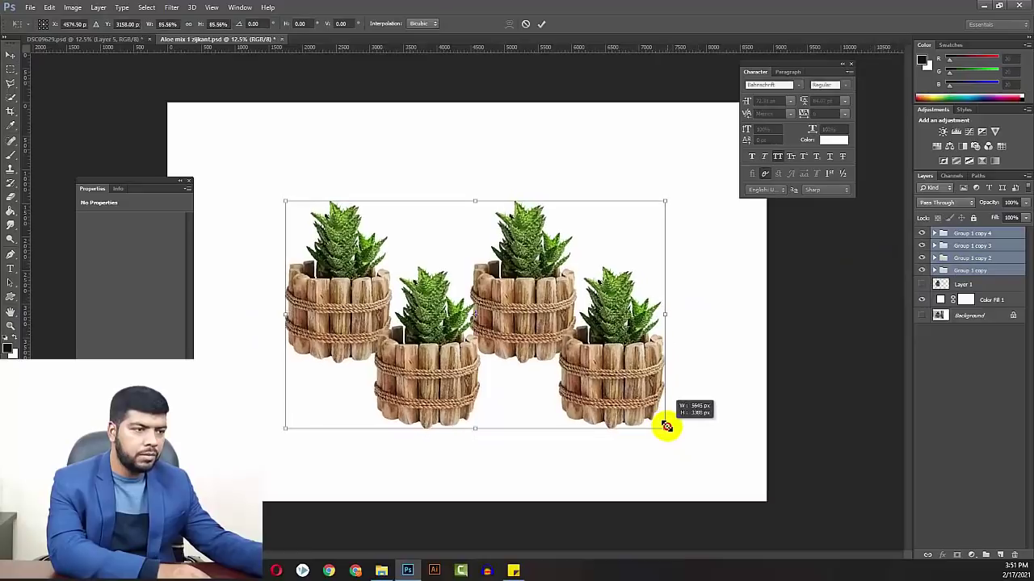
pyautogui.doubleClick(520, 314)
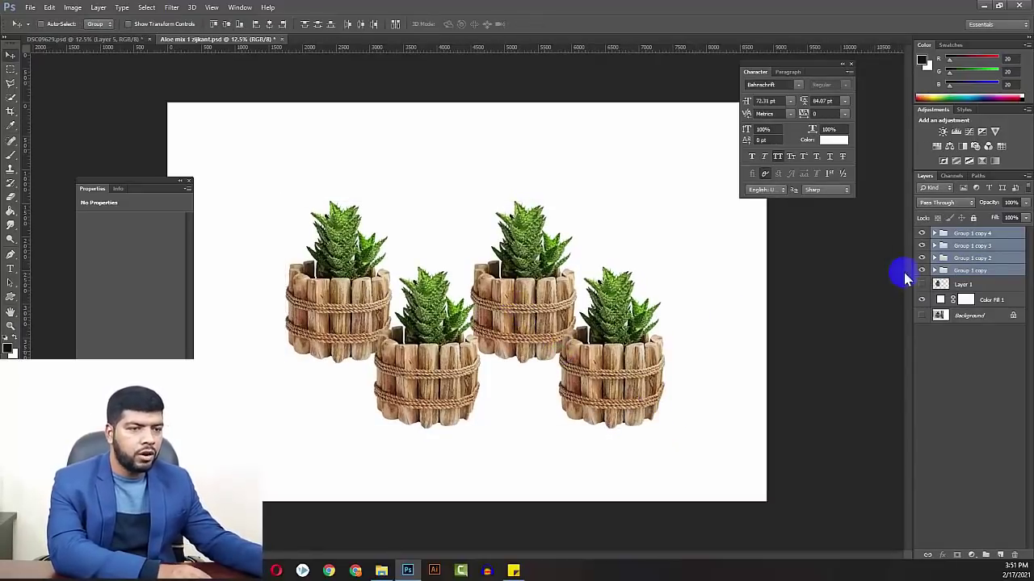
# - Move the upper-right pot, Group 1 copy 2, left behind the centre pot
pyautogui.click(944, 258)
pyautogui.click(922, 259)
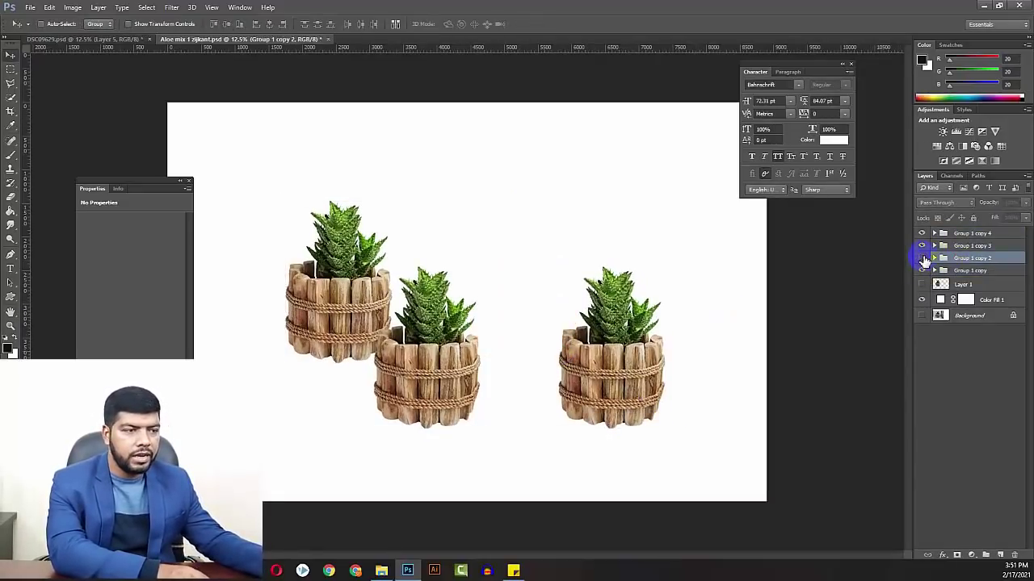
pyautogui.click(921, 259)
pyautogui.moveTo(560, 299); pyautogui.dragTo(482, 282)
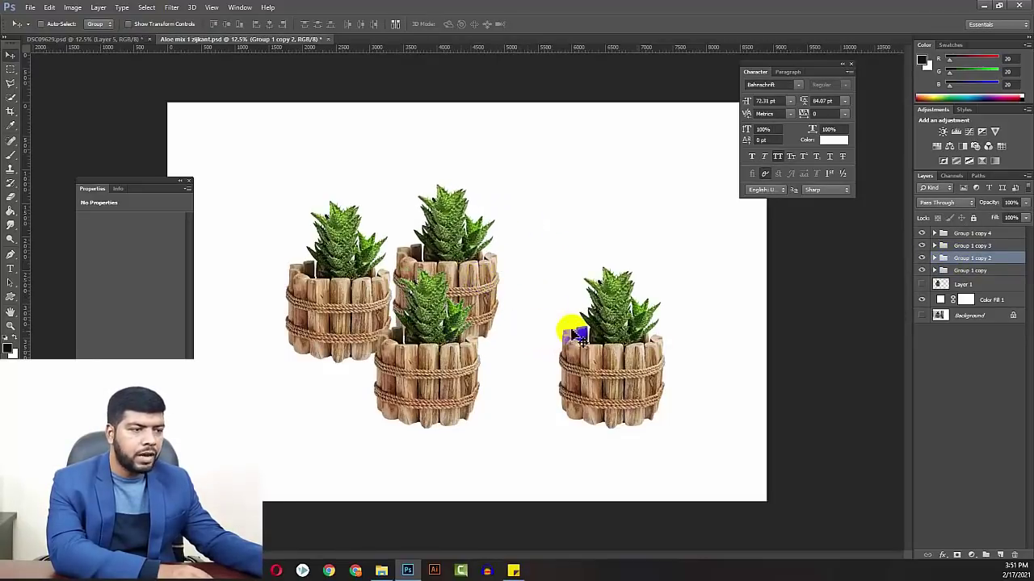
# - Move the right-hand pot left beside the other pots
pyautogui.click(923, 272)
pyautogui.click(922, 271)
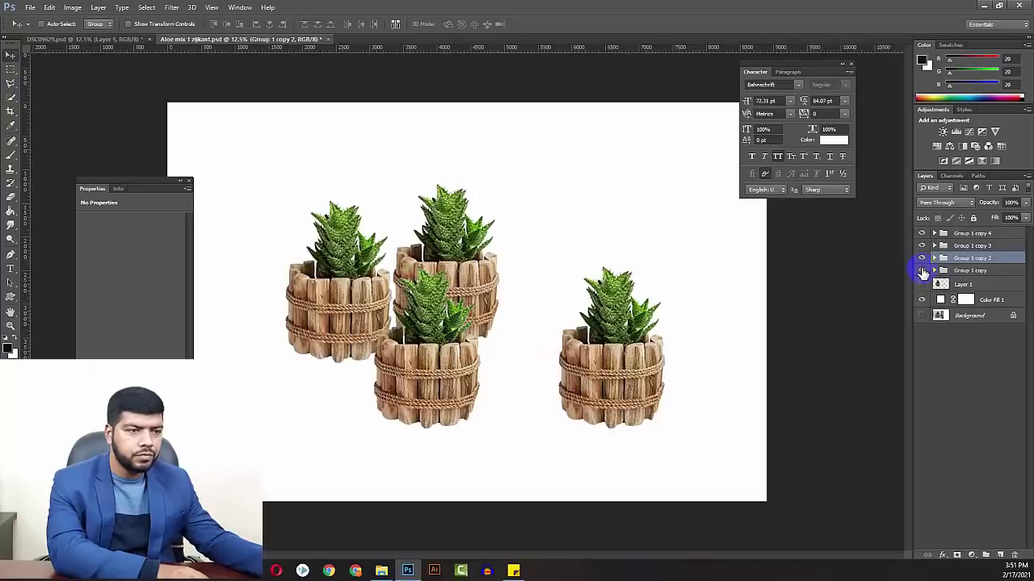
pyautogui.click(922, 234)
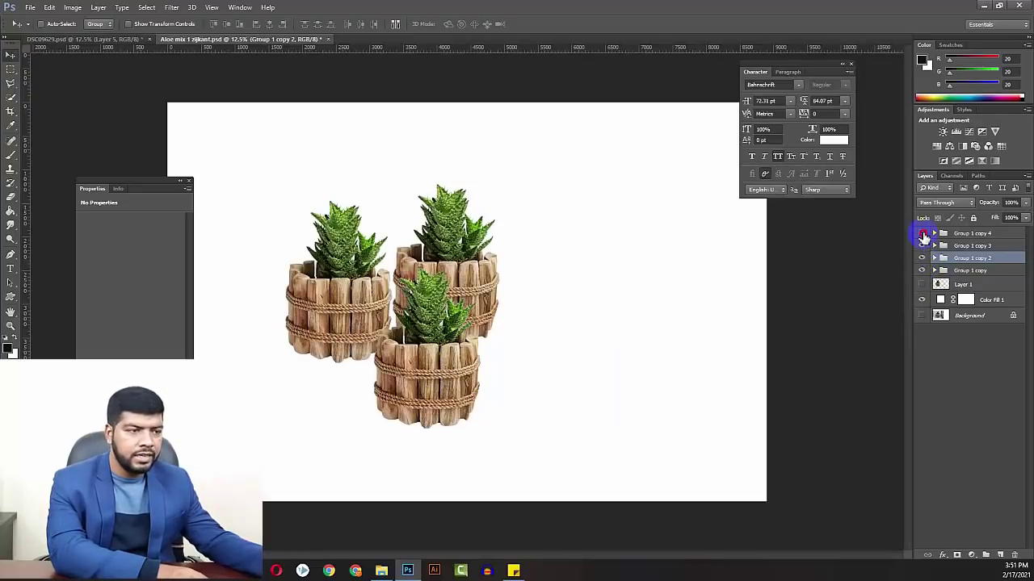
pyautogui.click(922, 234)
pyautogui.click(979, 235)
pyautogui.moveTo(660, 359)
pyautogui.mouseDown()
pyautogui.moveTo(587, 334)
pyautogui.moveTo(605, 343)
pyautogui.mouseUp()
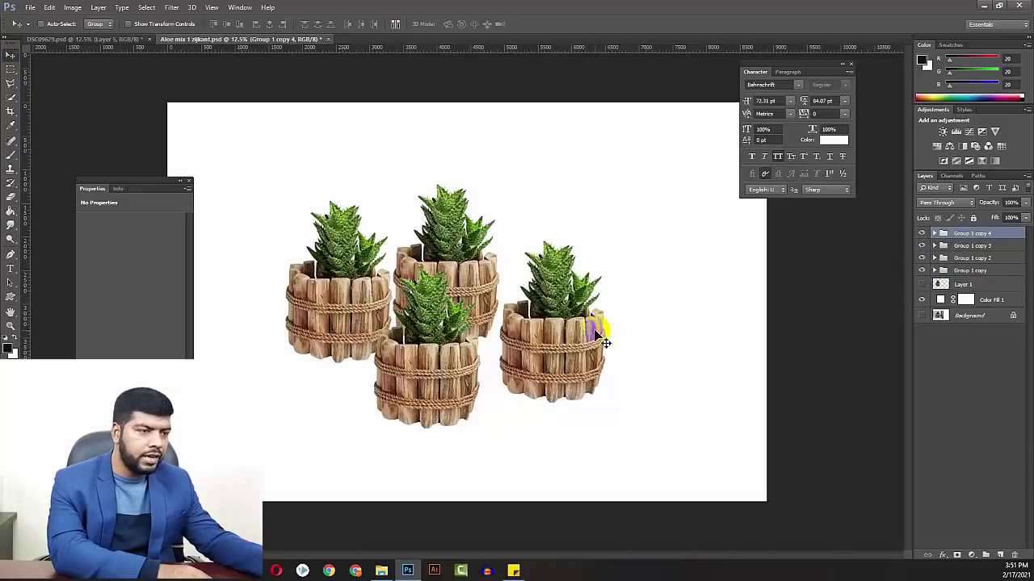
# - Place the front pot at the cluster's front centre and add a horizontal guide along the base
pyautogui.click(922, 246)
pyautogui.click(922, 247)
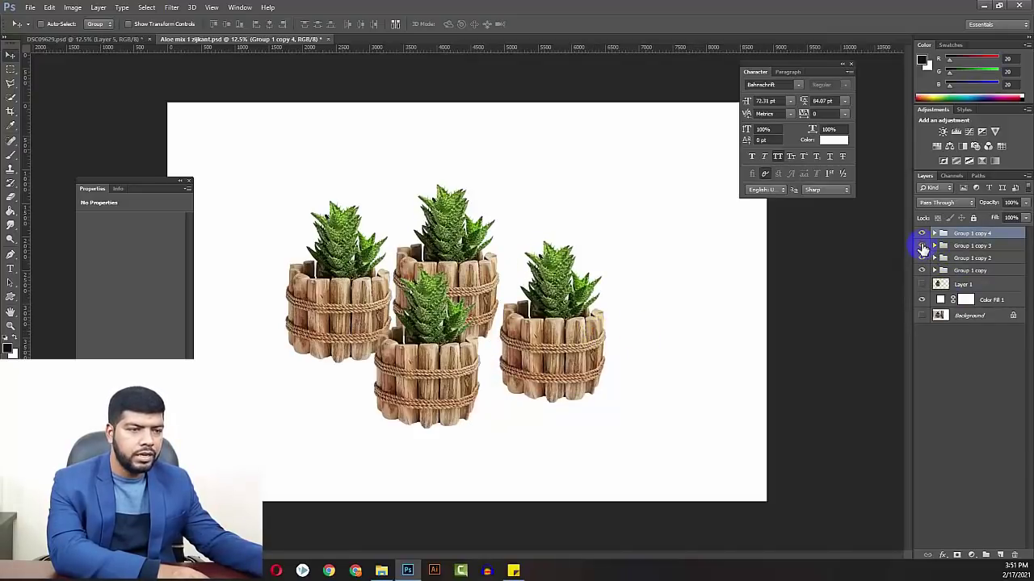
pyautogui.click(957, 246)
pyautogui.moveTo(439, 374); pyautogui.dragTo(457, 380)
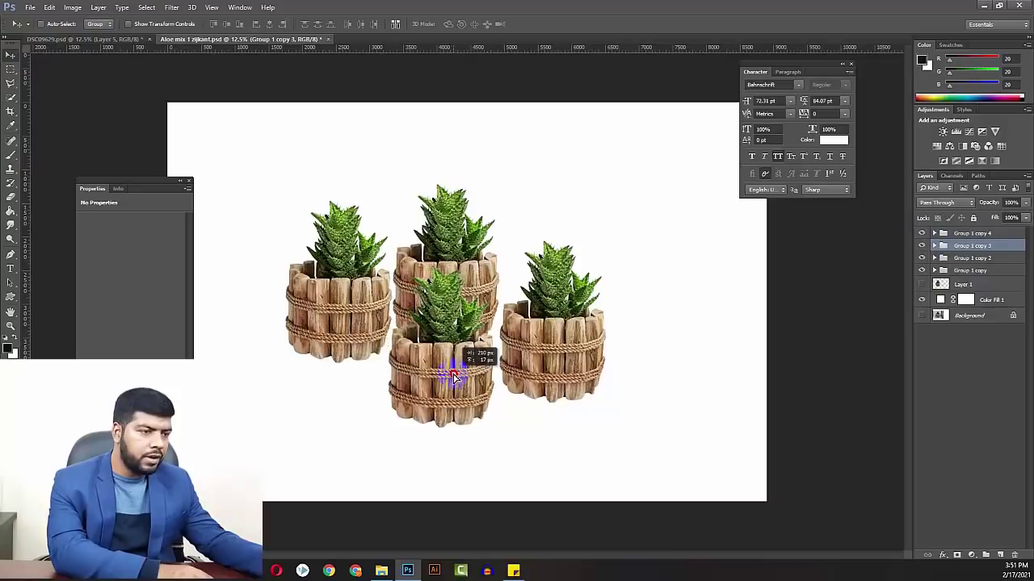
pyautogui.moveTo(670, 250)
pyautogui.mouseDown()
pyautogui.moveTo(471, 367)
pyautogui.moveTo(475, 378)
pyautogui.mouseUp()
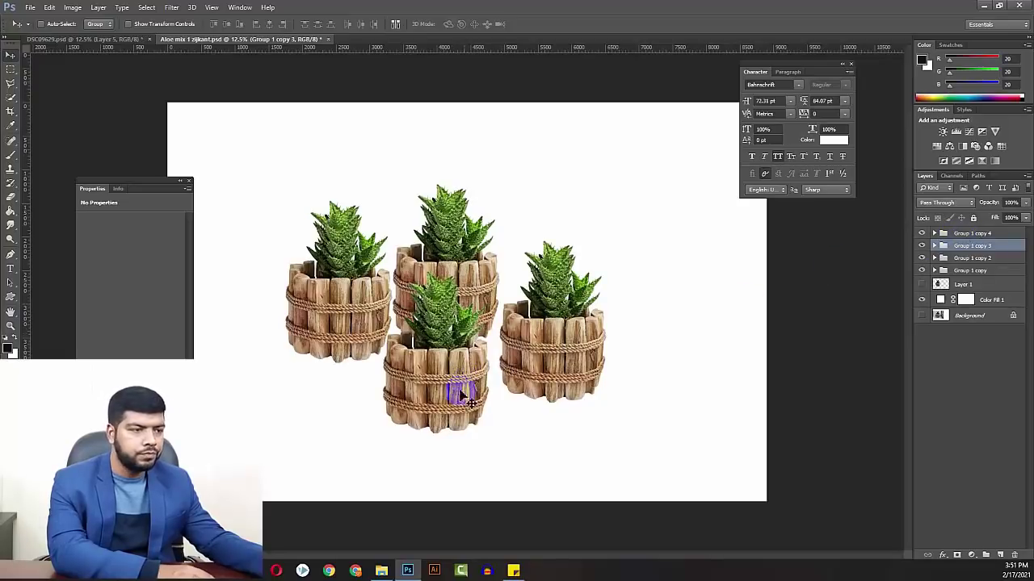
pyautogui.moveTo(437, 50); pyautogui.dragTo(447, 402)
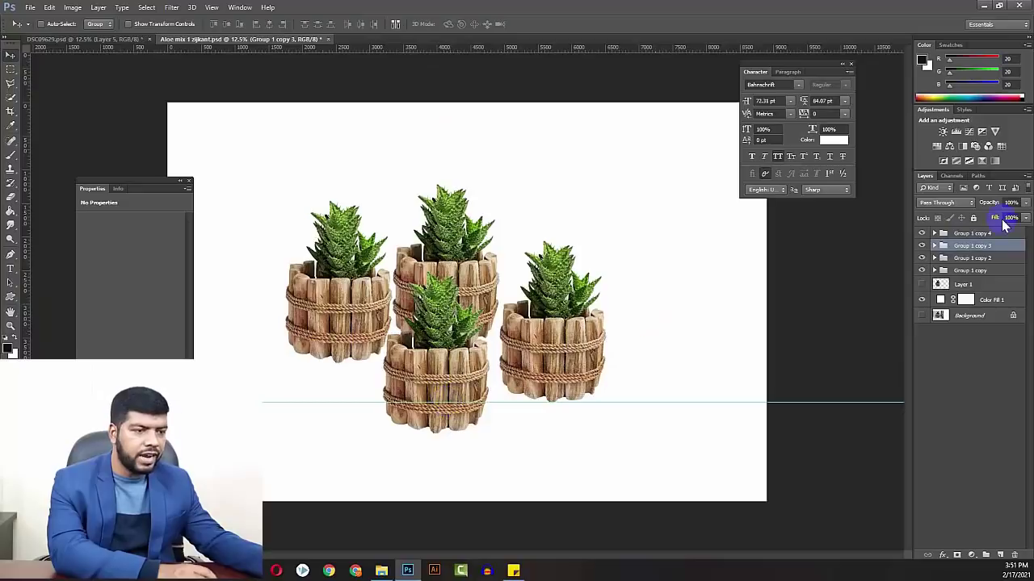
# - Lower the left pot onto the horizontal guide line
pyautogui.click(921, 258)
pyautogui.click(922, 258)
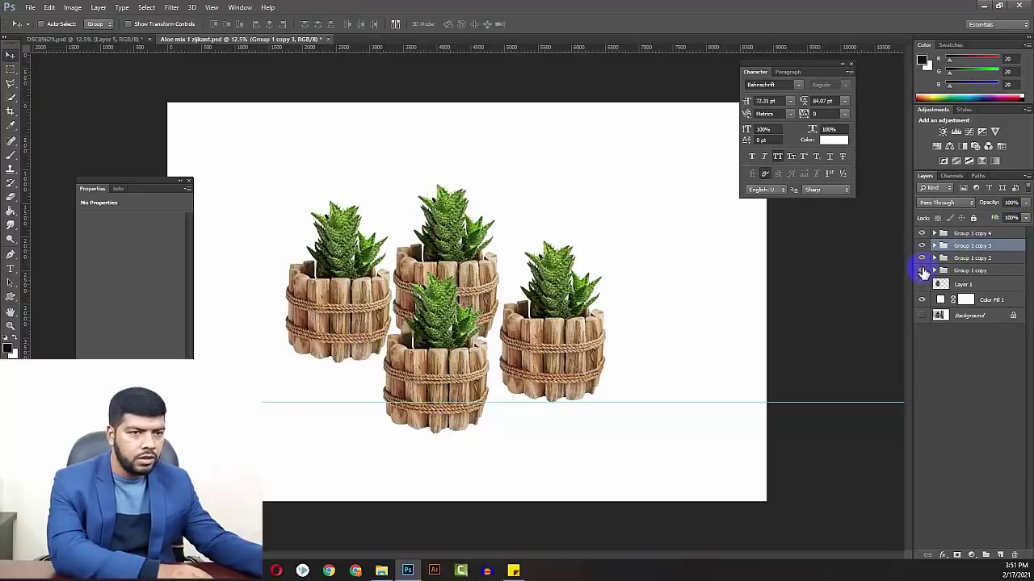
pyautogui.click(922, 270)
pyautogui.click(922, 270)
pyautogui.click(948, 273)
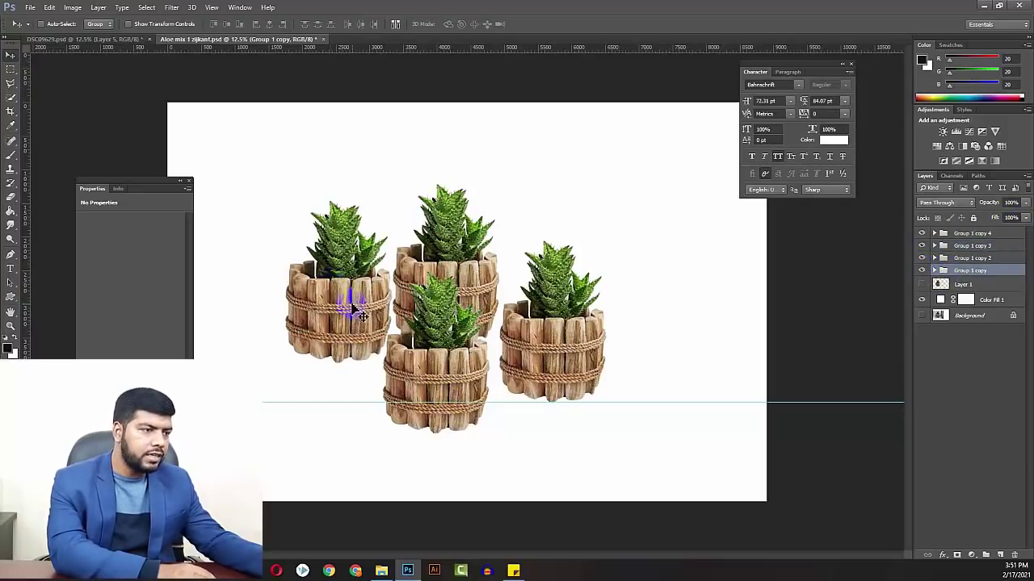
pyautogui.moveTo(350, 300); pyautogui.dragTo(357, 349)
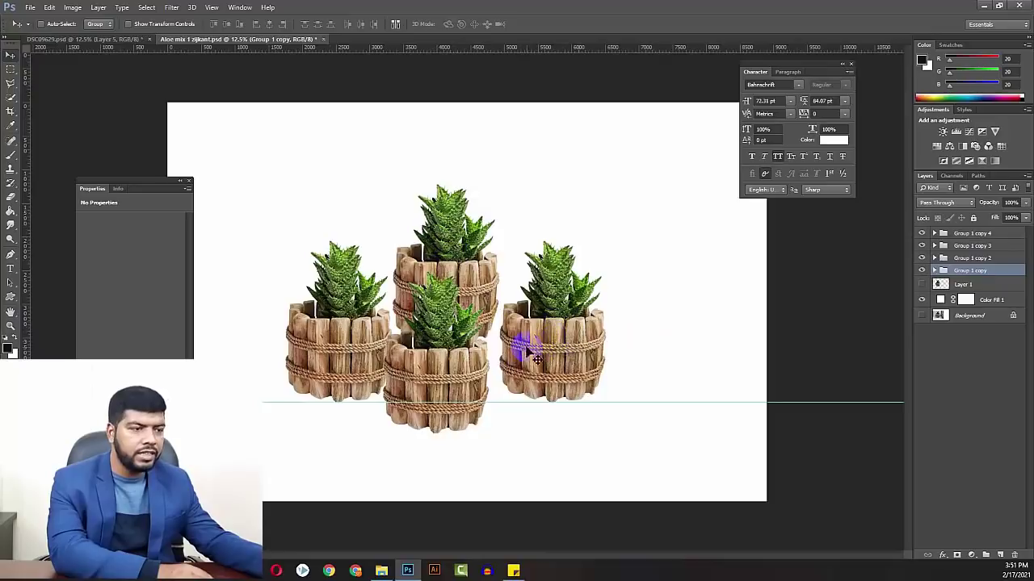
# - Fine-tune the front-middle pot's position within the cluster
pyautogui.click(922, 259)
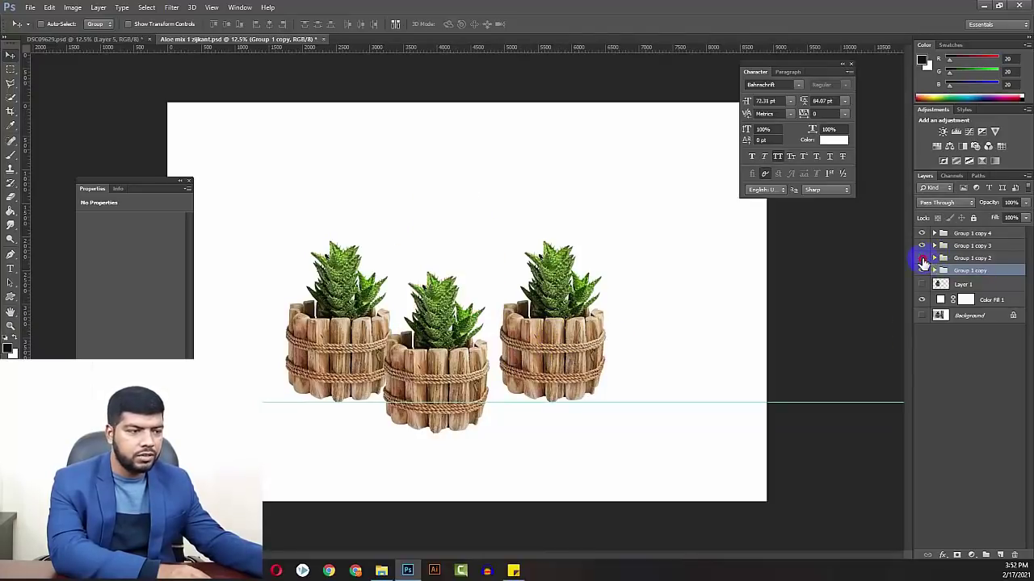
pyautogui.click(922, 258)
pyautogui.click(921, 246)
pyautogui.click(922, 245)
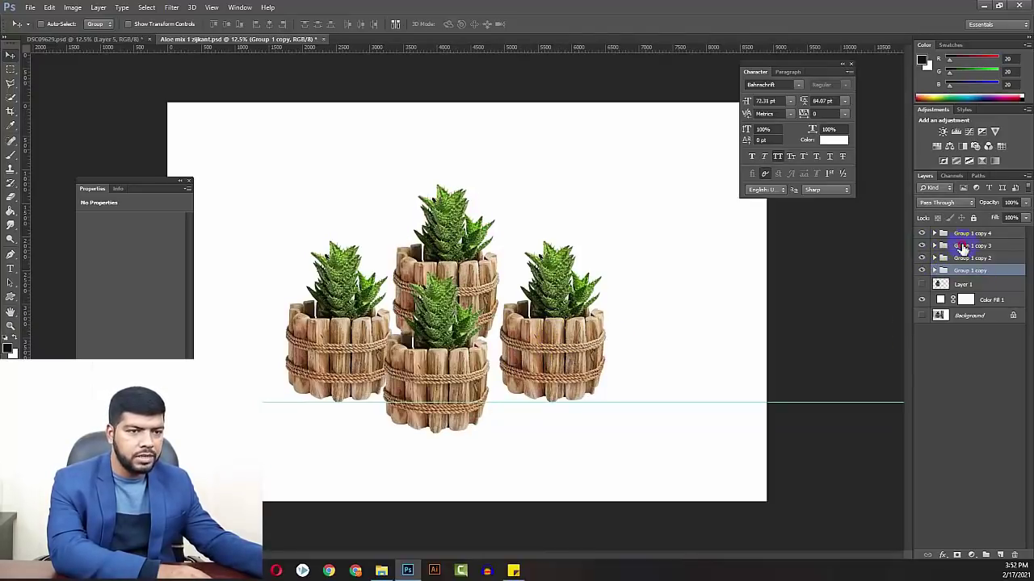
pyautogui.click(961, 249)
pyautogui.moveTo(428, 386); pyautogui.dragTo(446, 376)
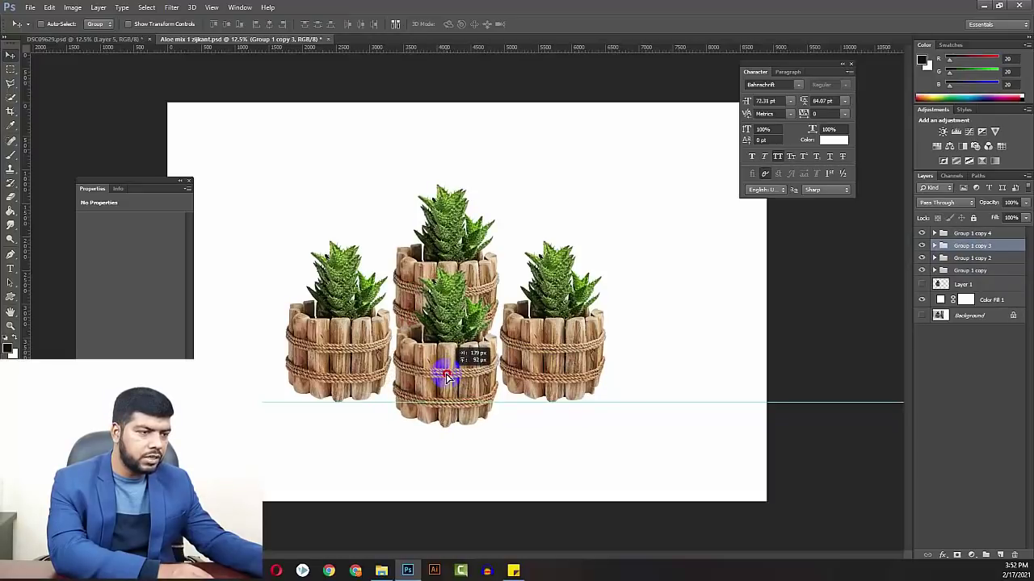
pyautogui.moveTo(451, 376); pyautogui.dragTo(443, 365)
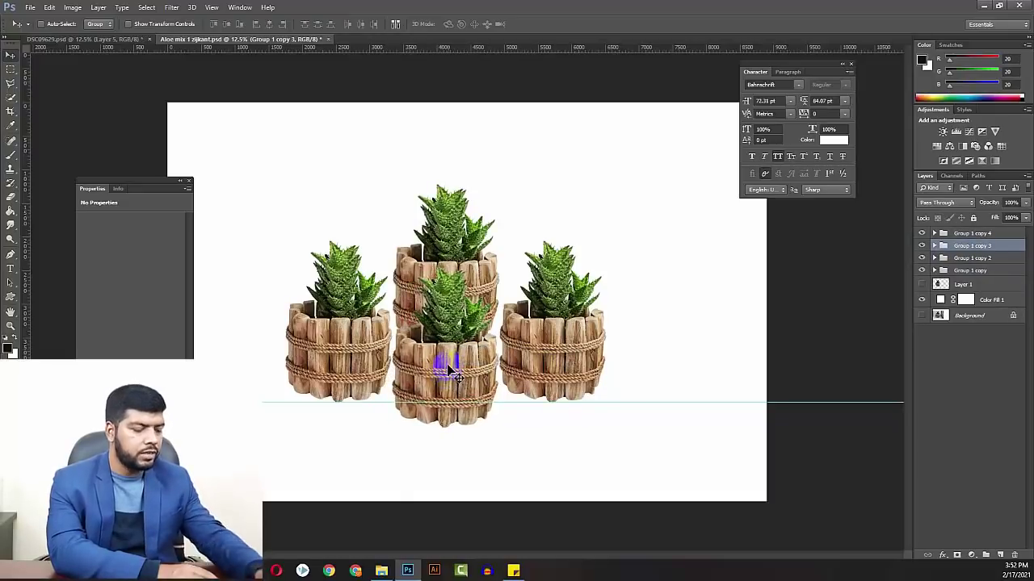
pyautogui.moveTo(524, 373); pyautogui.dragTo(529, 376)
pyautogui.press('Right')
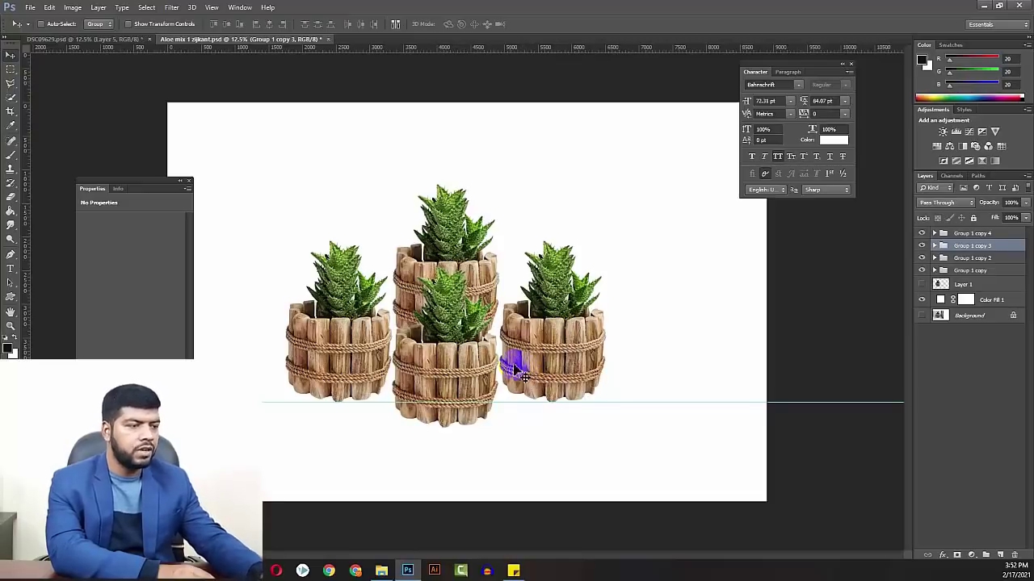
# - Select all four pot groups and move the cluster to the canvas centre
pyautogui.click(462, 222)
pyautogui.click(935, 270)
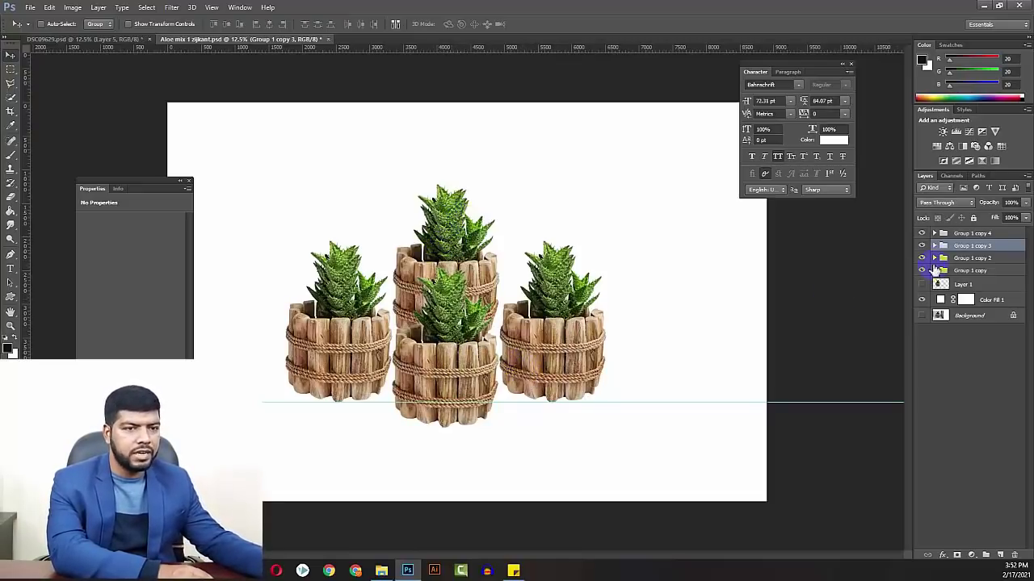
pyautogui.click(962, 234)
pyautogui.keyDown('shift'); pyautogui.click(969, 271); pyautogui.keyUp('shift')
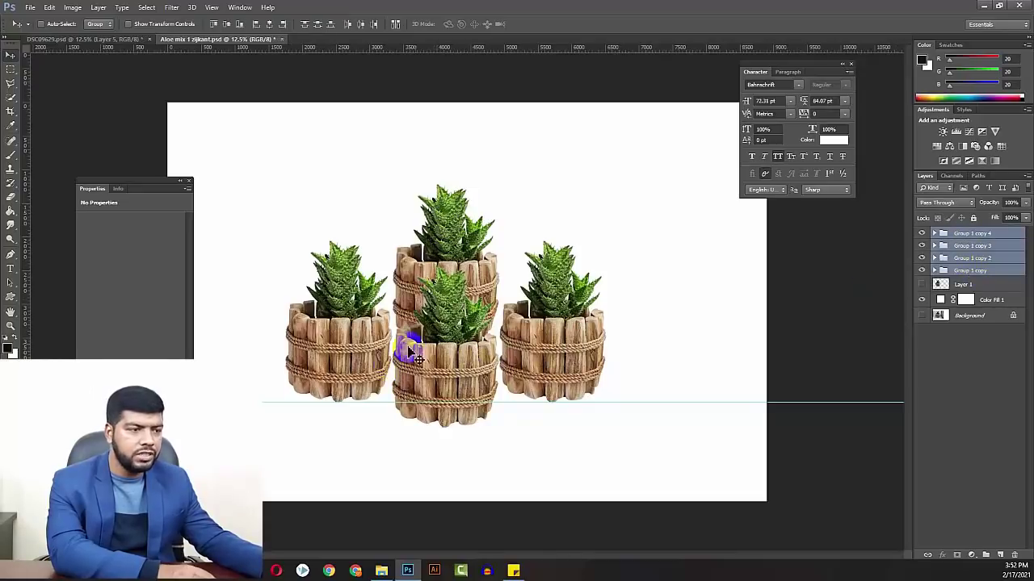
pyautogui.moveTo(428, 340)
pyautogui.mouseDown()
pyautogui.moveTo(432, 368)
pyautogui.moveTo(630, 263)
pyautogui.mouseUp()
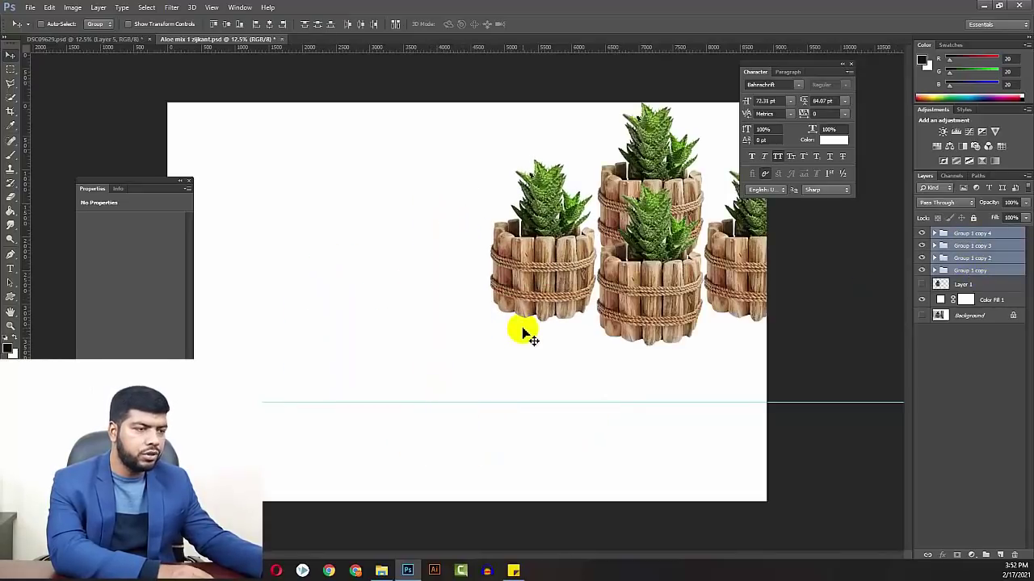
pyautogui.moveTo(524, 333); pyautogui.dragTo(490, 369)
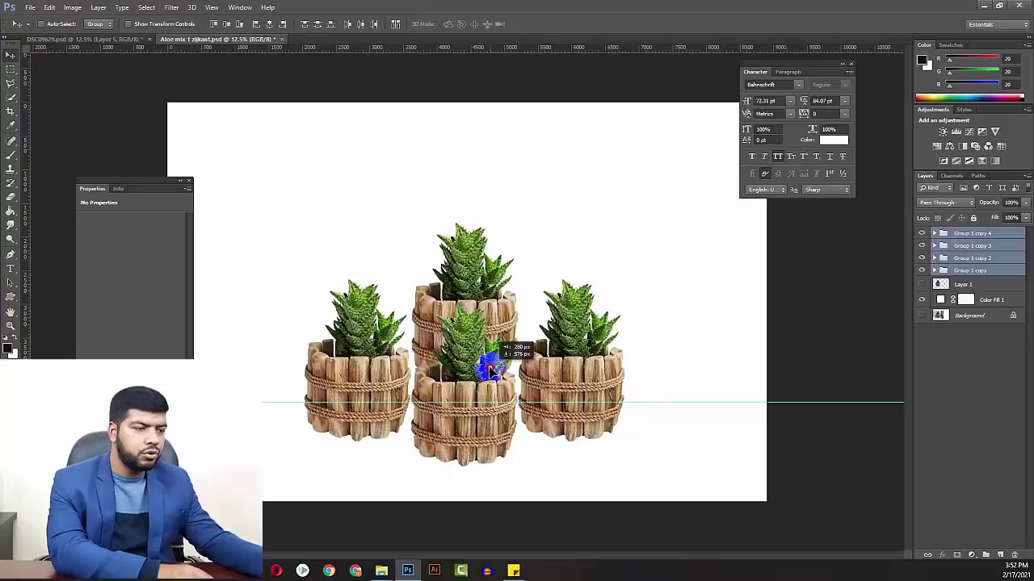
# - Remove the horizontal guide and select the top-middle pot's group, Group 1 copy 2
pyautogui.moveTo(487, 402); pyautogui.dragTo(595, 111)
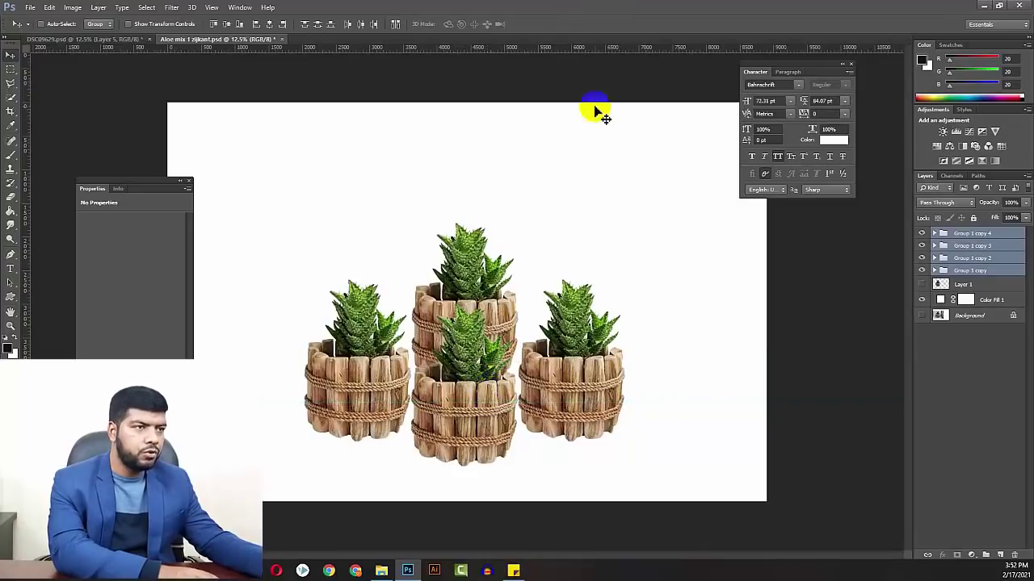
pyautogui.click(959, 250)
pyautogui.click(921, 245)
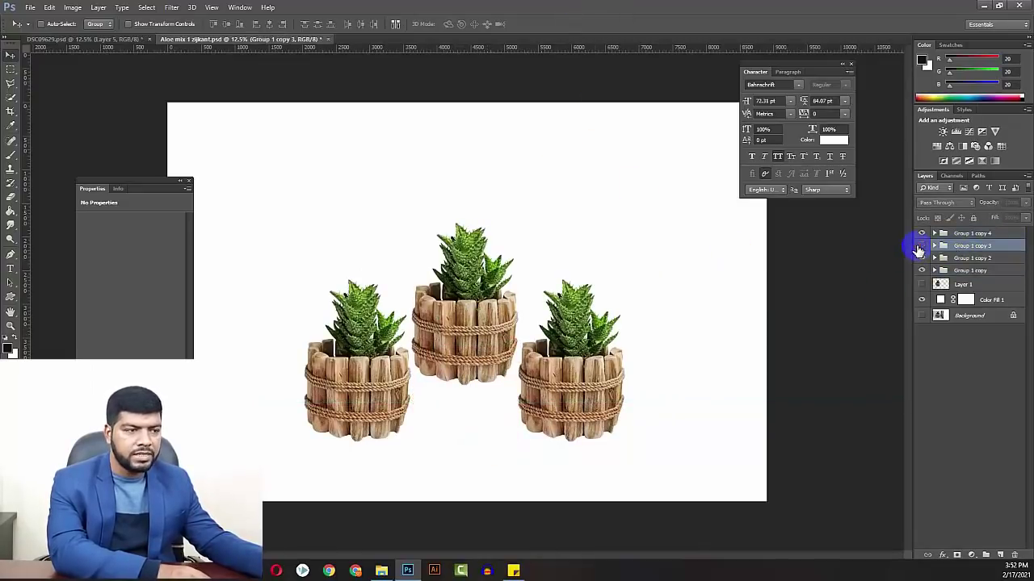
pyautogui.click(921, 246)
pyautogui.click(922, 233)
pyautogui.click(923, 234)
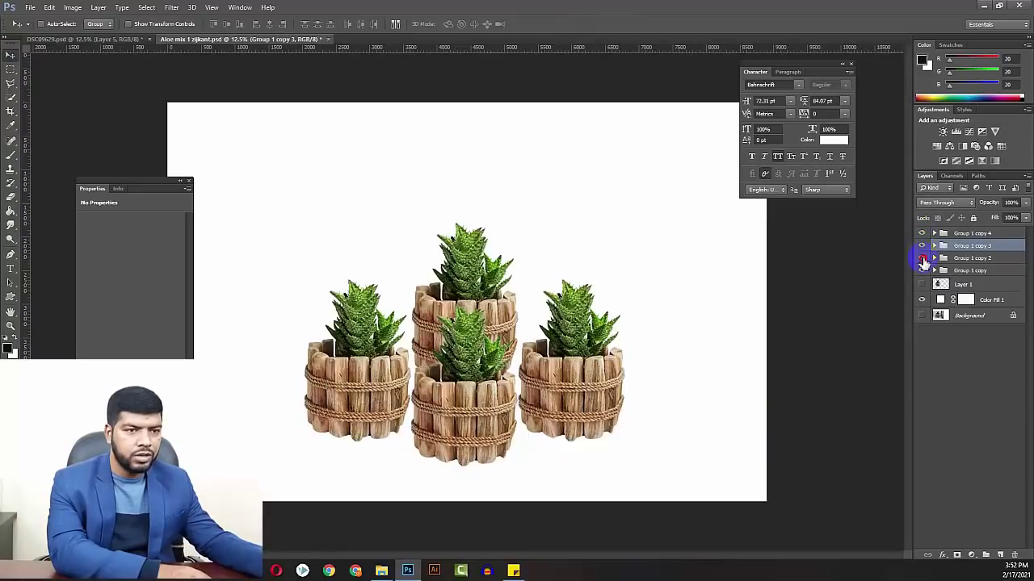
pyautogui.click(922, 258)
pyautogui.click(922, 257)
pyautogui.click(953, 258)
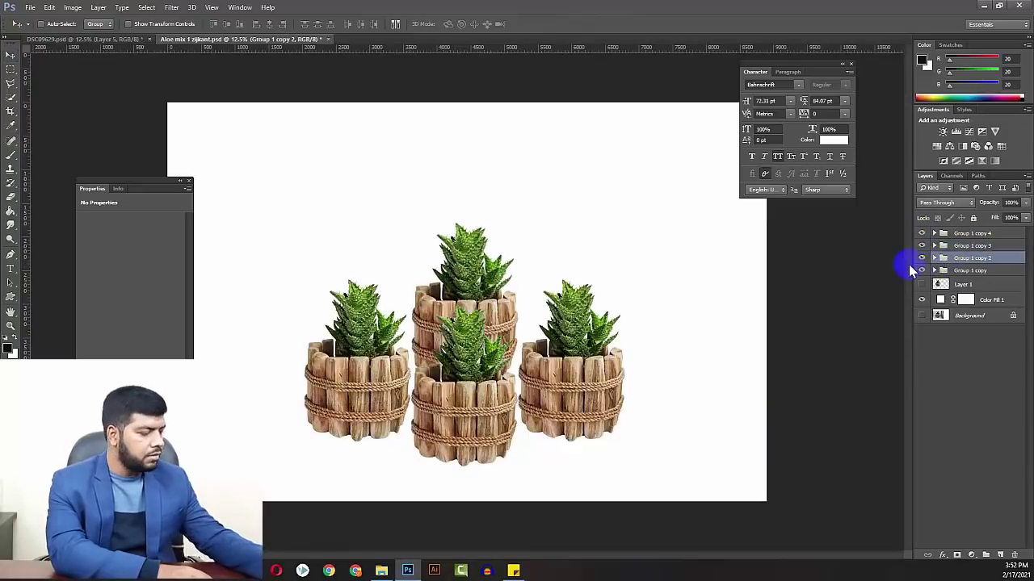
# - Enlarge the back-middle pot to about 153% and move it below the other groups
pyautogui.hotkey('ctrl', 't')
pyautogui.moveTo(517, 387); pyautogui.dragTo(536, 421)
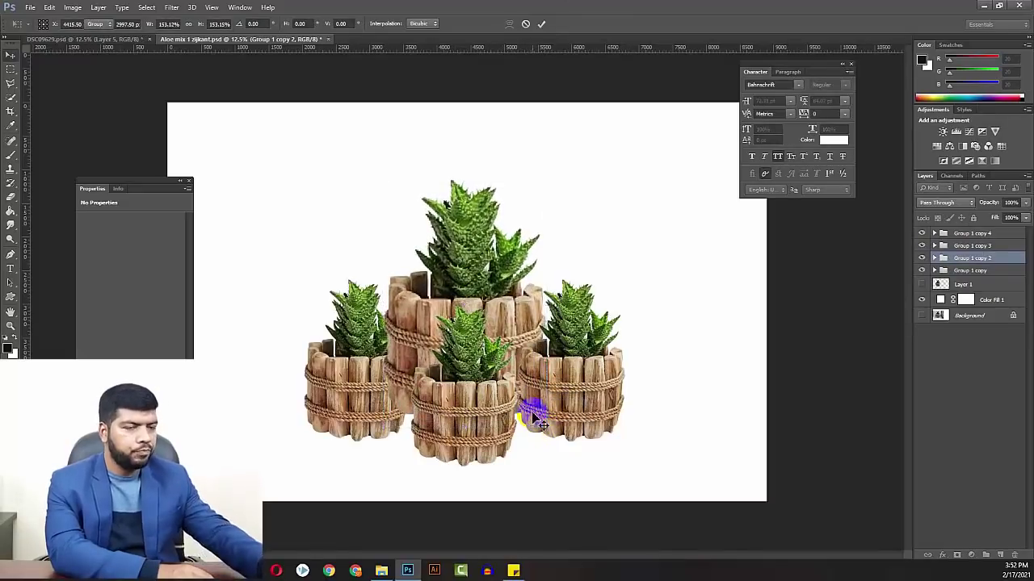
pyautogui.press('Return')
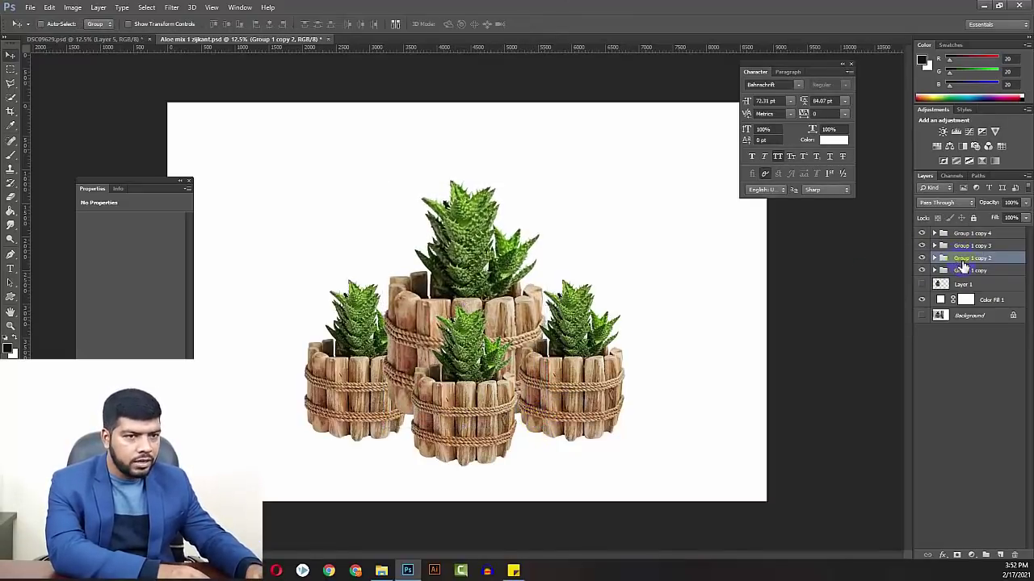
pyautogui.moveTo(963, 266); pyautogui.dragTo(963, 279)
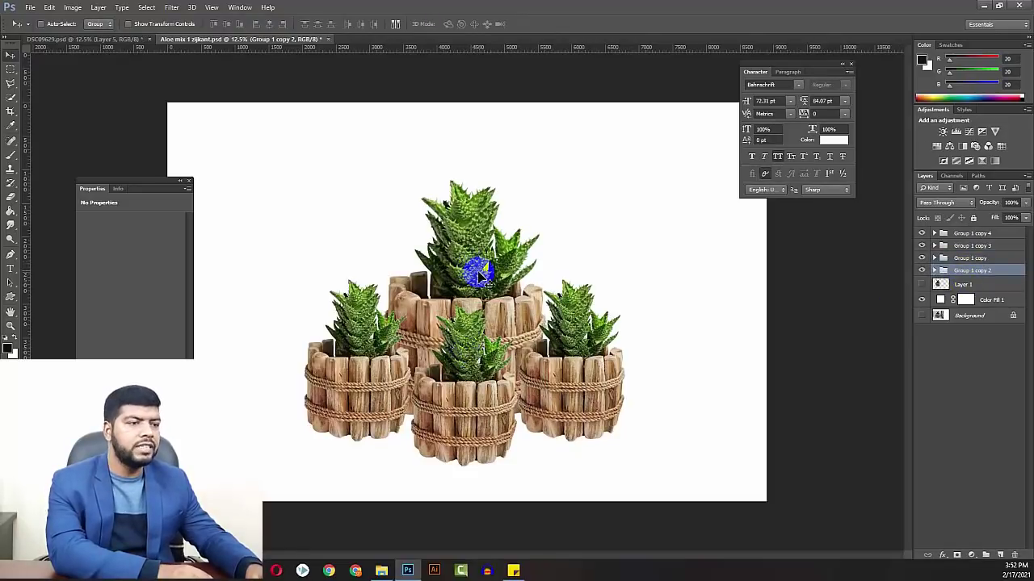
# - Nudge the back pot right, scale it to about 110% and raise it higher
pyautogui.press('Right')
pyautogui.press('Right')
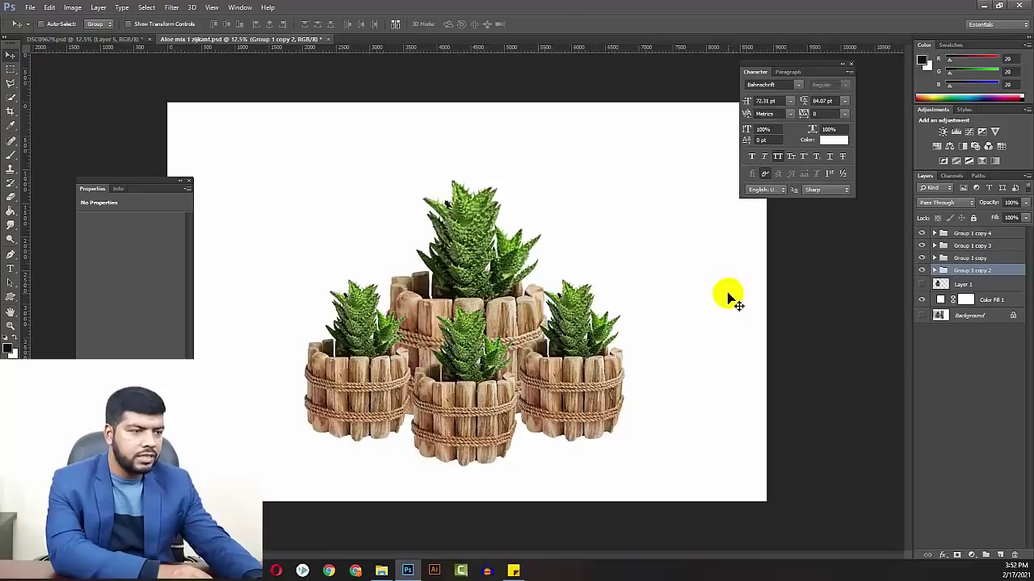
pyautogui.hotkey('ctrl', 't')
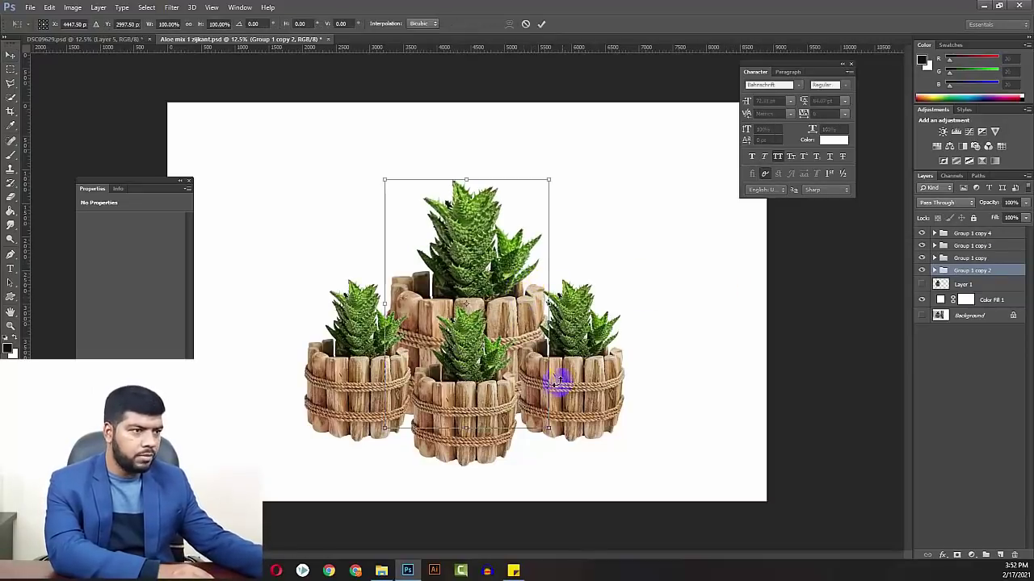
pyautogui.moveTo(548, 426); pyautogui.dragTo(560, 433)
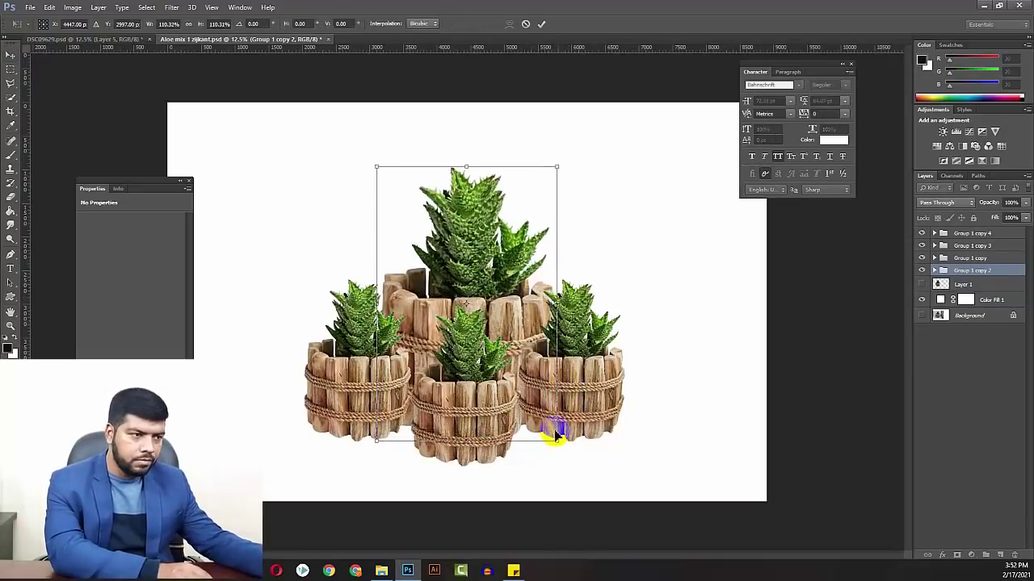
pyautogui.moveTo(477, 324); pyautogui.dragTo(485, 296)
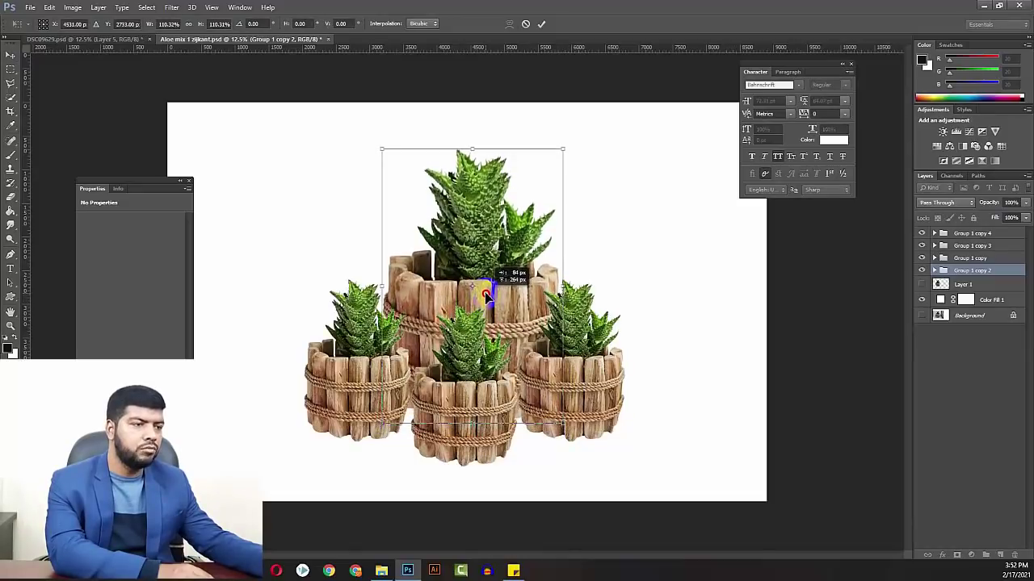
pyautogui.press('Return')
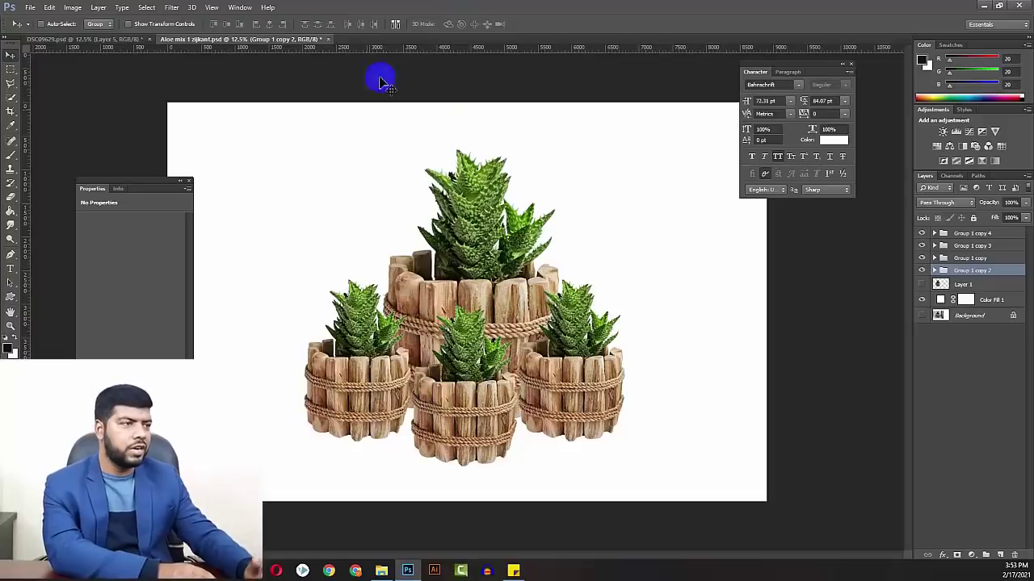
# - Open Aloe mix 2 zijkant.psd, close it again, and return to the project folder
pyautogui.click(379, 570)
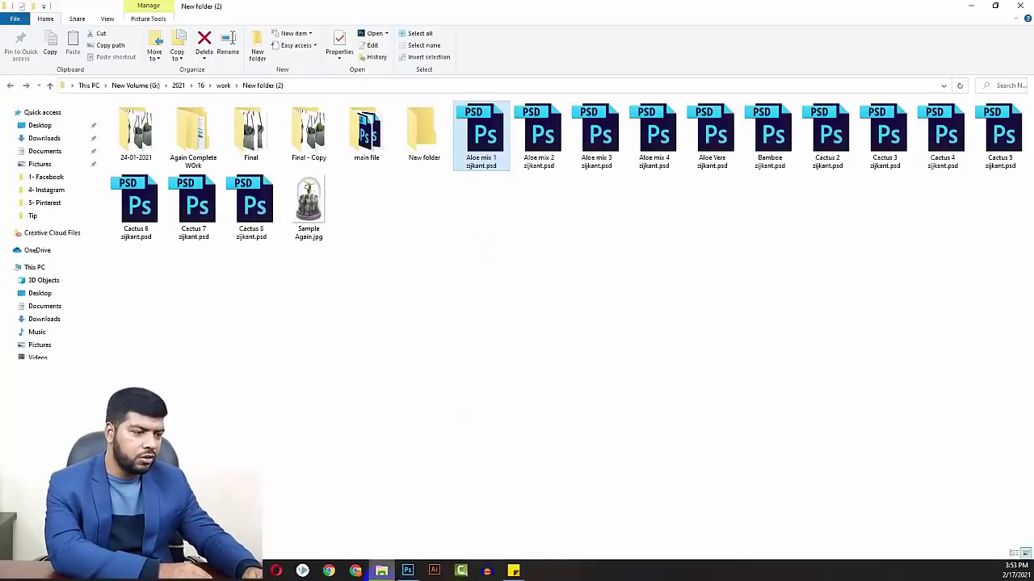
pyautogui.doubleClick(541, 140)
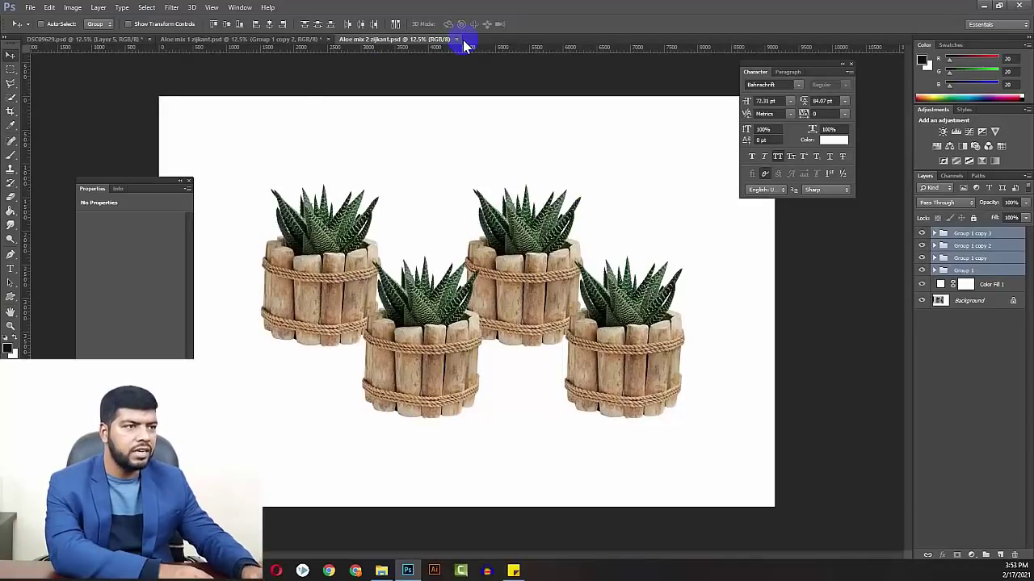
pyautogui.click(456, 38)
pyautogui.click(381, 571)
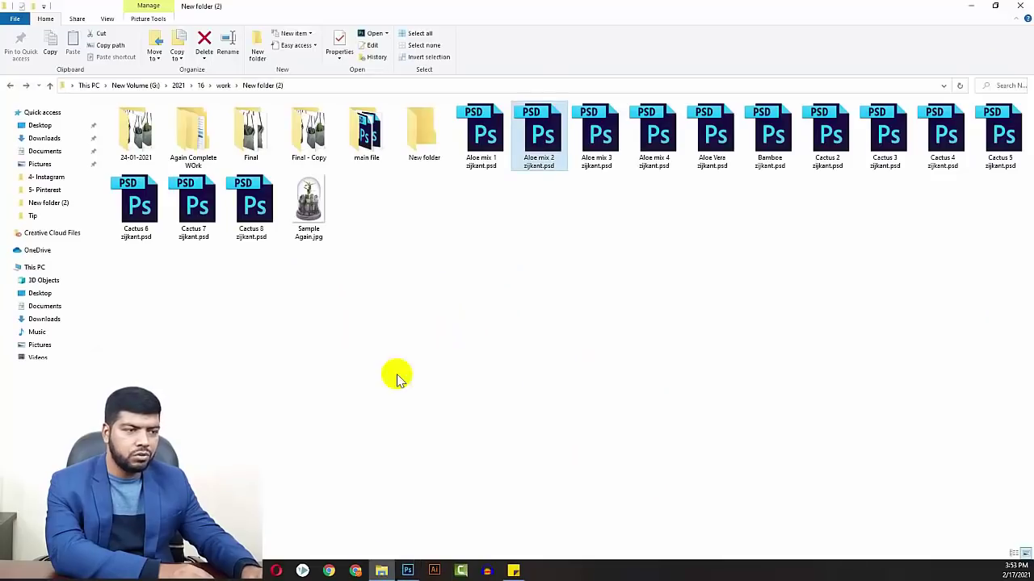
# - Peek into the main file, Complete work and Again D folders
pyautogui.doubleClick(387, 153)
pyautogui.hotkey('alt', 'Left')
pyautogui.hotkey('alt', 'Up')
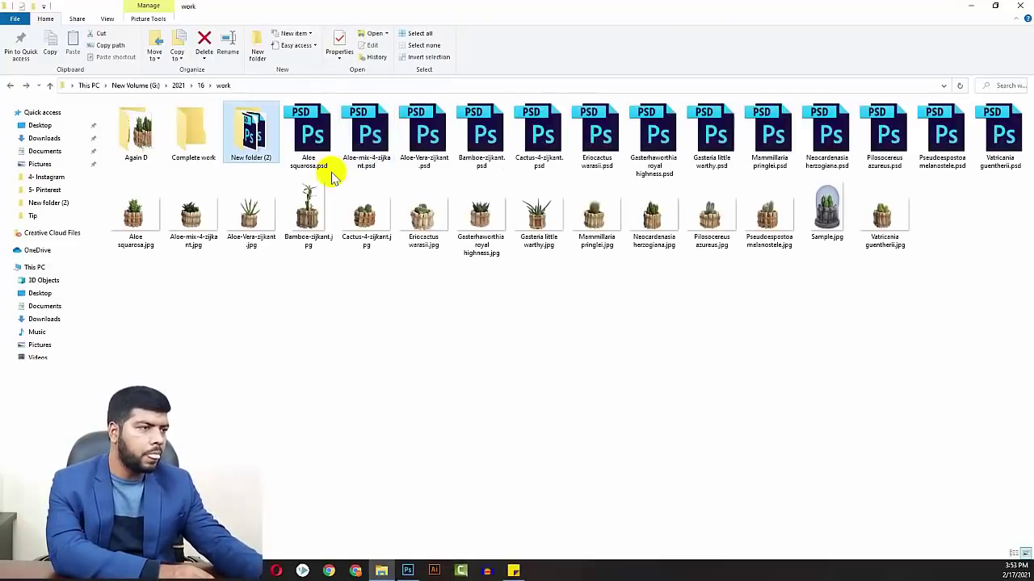
pyautogui.doubleClick(191, 139)
pyautogui.hotkey('alt', 'Left')
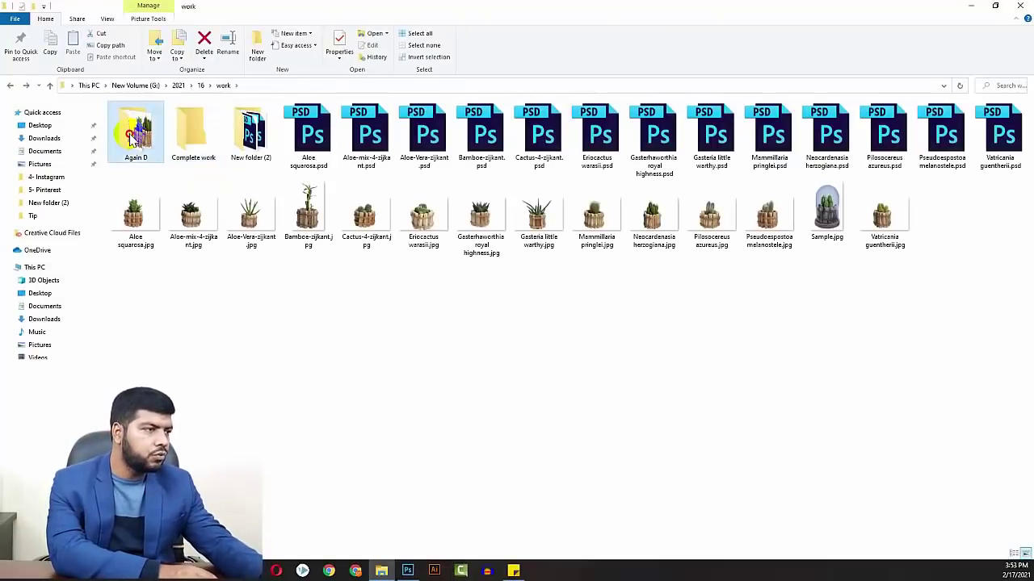
pyautogui.doubleClick(130, 139)
pyautogui.hotkey('alt', 'Left')
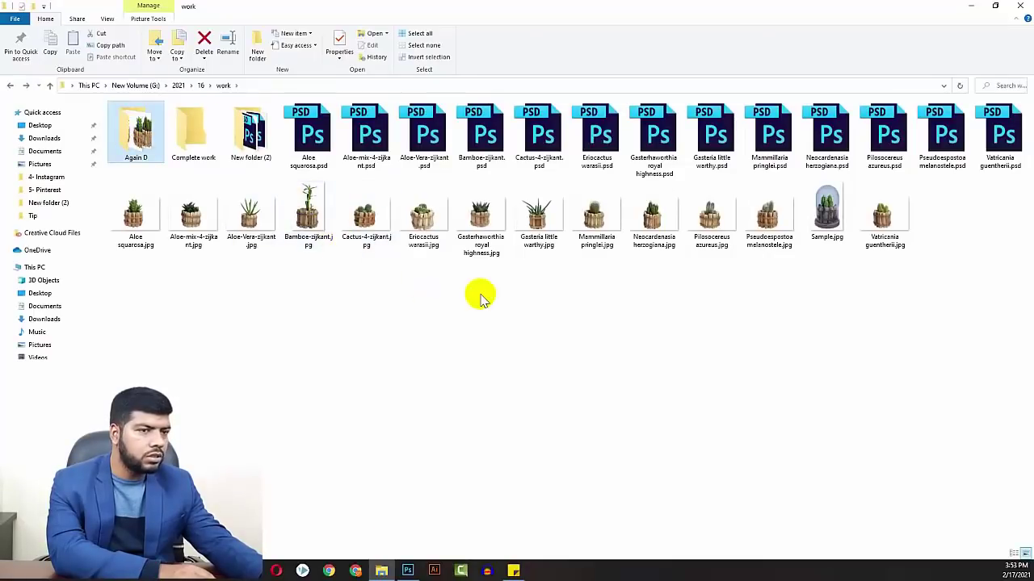
# - Browse folders 16 and 14, then open Rekje dubbel zijkant.JPG from folder 8
pyautogui.hotkey('alt', 'Up')
pyautogui.doubleClick(164, 155)
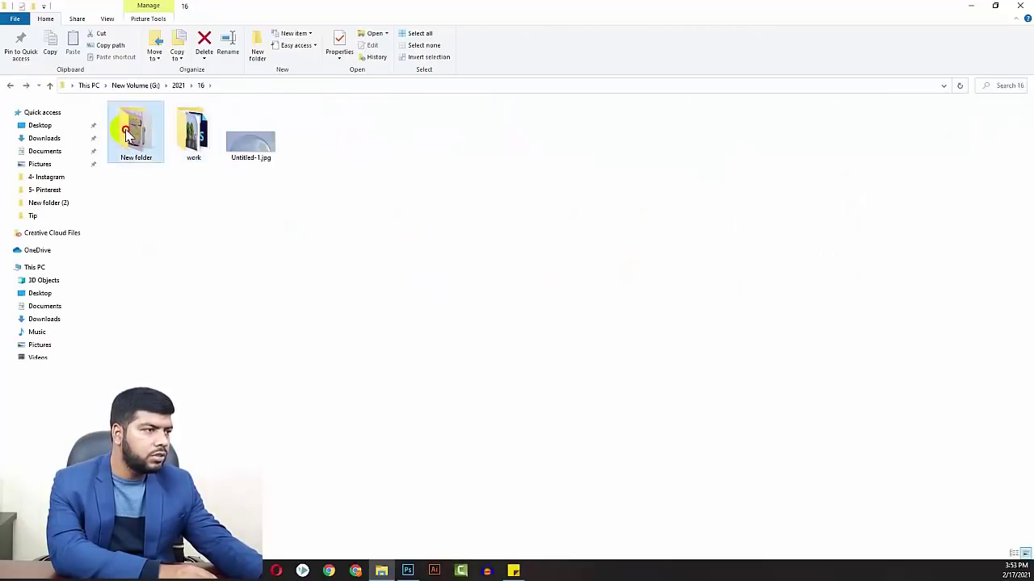
pyautogui.hotkey('alt', 'Left')
pyautogui.hotkey('alt', 'Up')
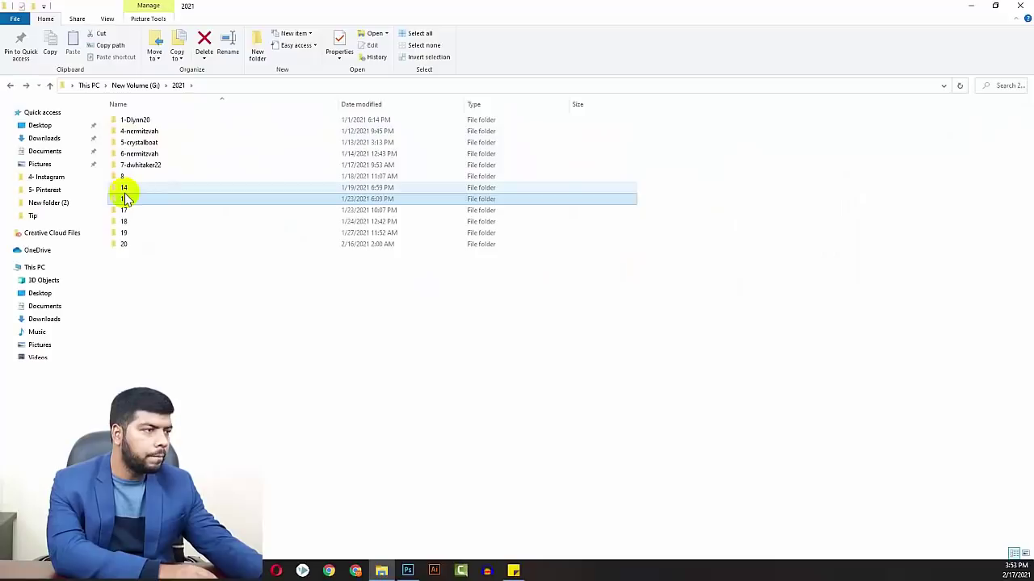
pyautogui.doubleClick(123, 188)
pyautogui.doubleClick(142, 123)
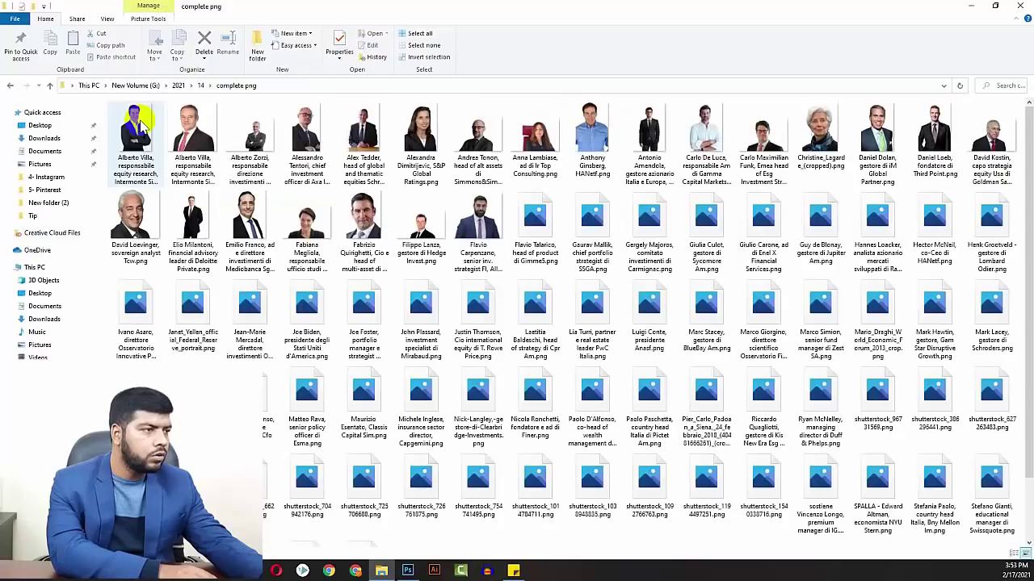
pyautogui.hotkey('alt', 'Left')
pyautogui.hotkey('alt', 'Up')
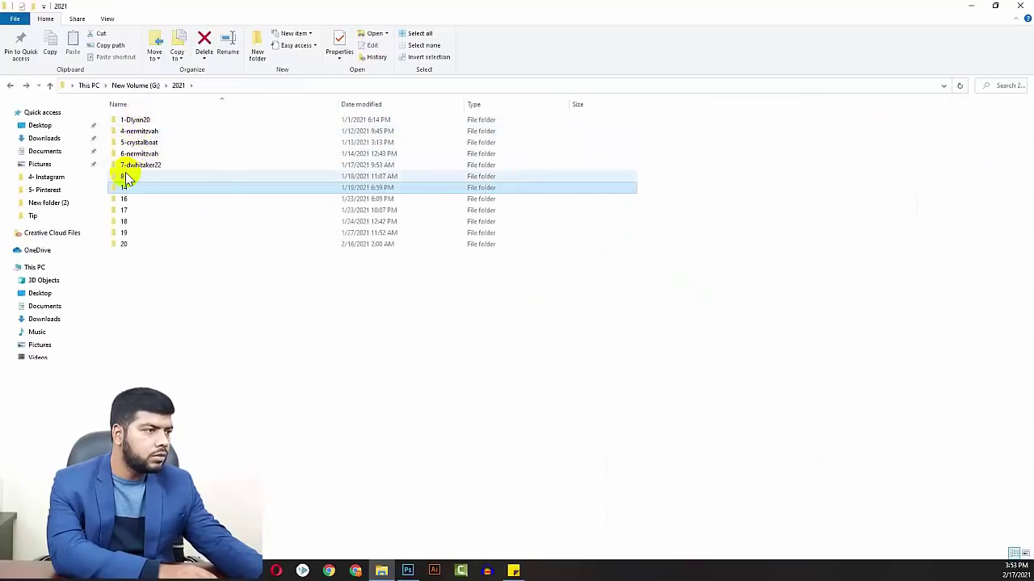
pyautogui.doubleClick(126, 176)
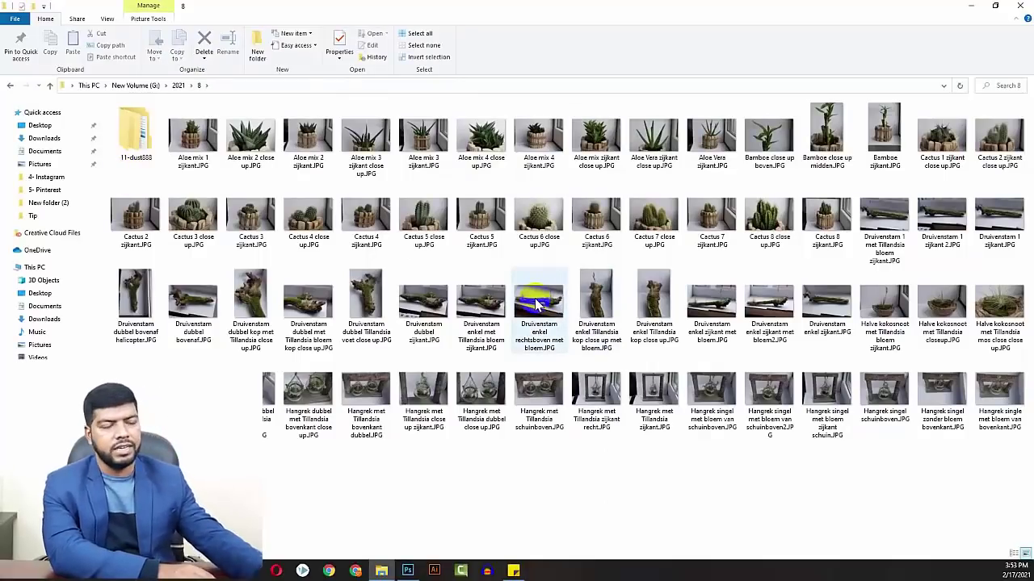
pyautogui.moveTo(537, 303)
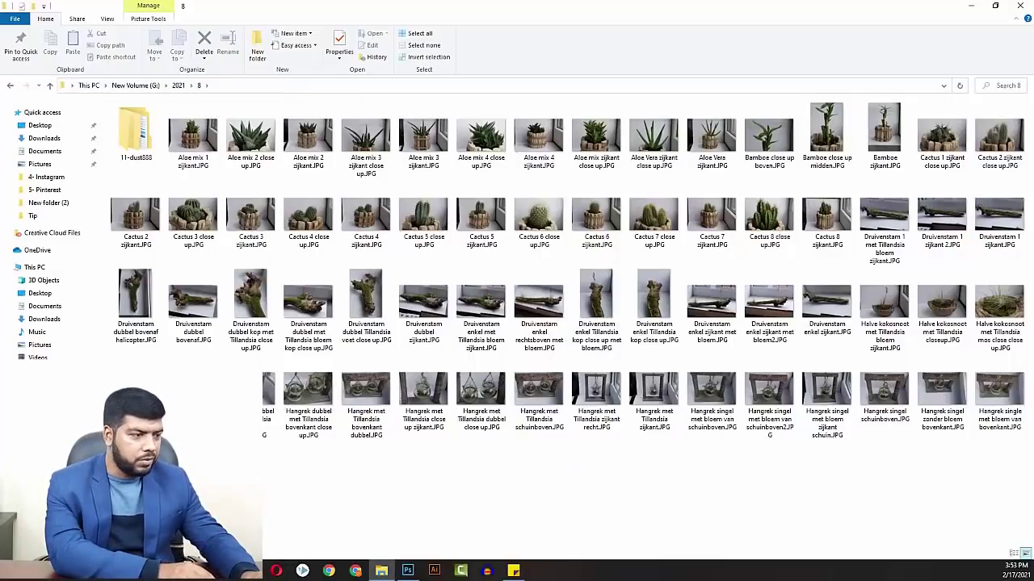
pyautogui.doubleClick(135, 469)
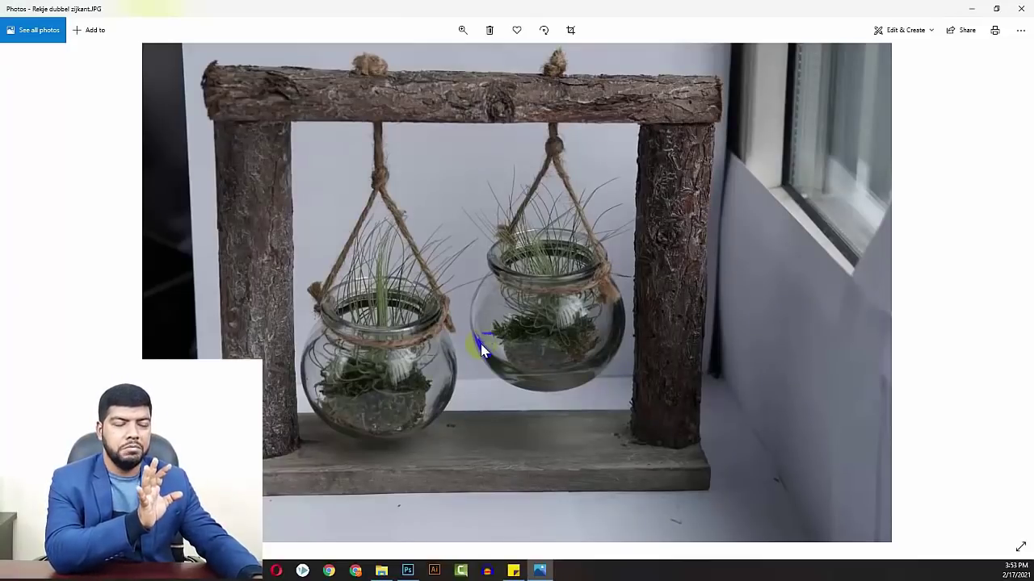
# - Flip through the next several hanging-rack photos and close Photos
pyautogui.press('Right')
pyautogui.press('Right')
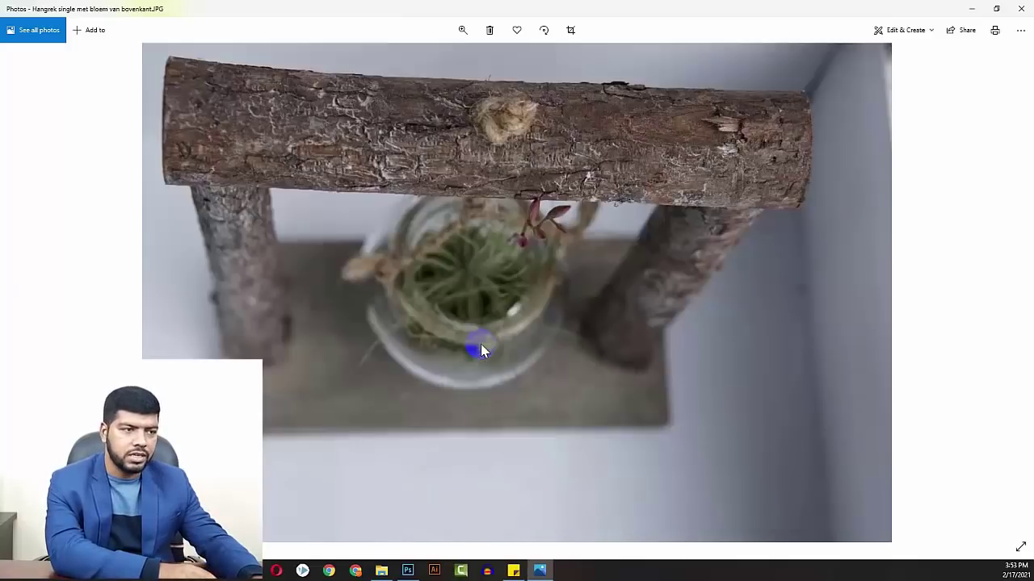
pyautogui.press('Right')
pyautogui.press('Right')
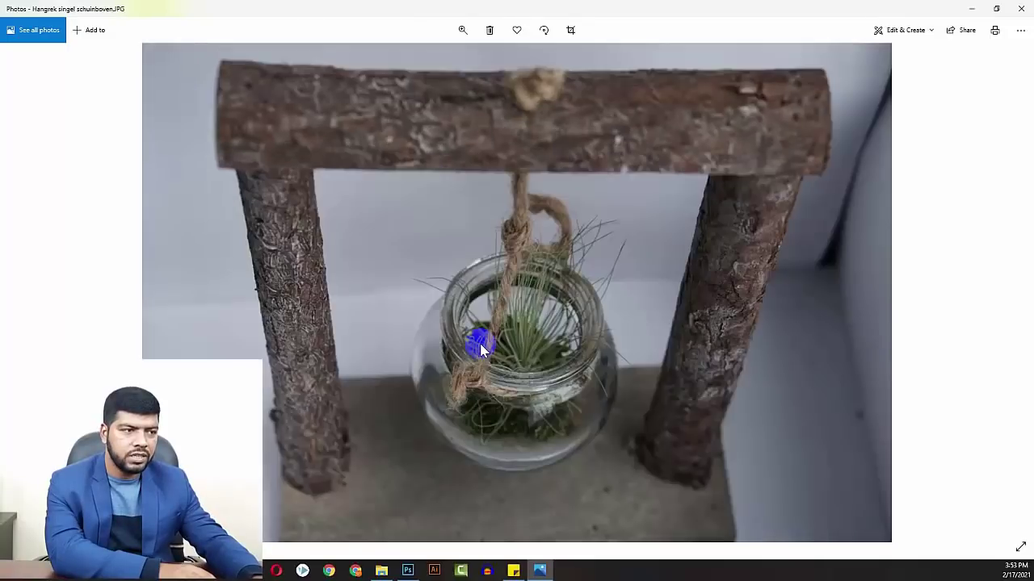
pyautogui.press('Right')
pyautogui.press('Right')
pyautogui.press('Right')
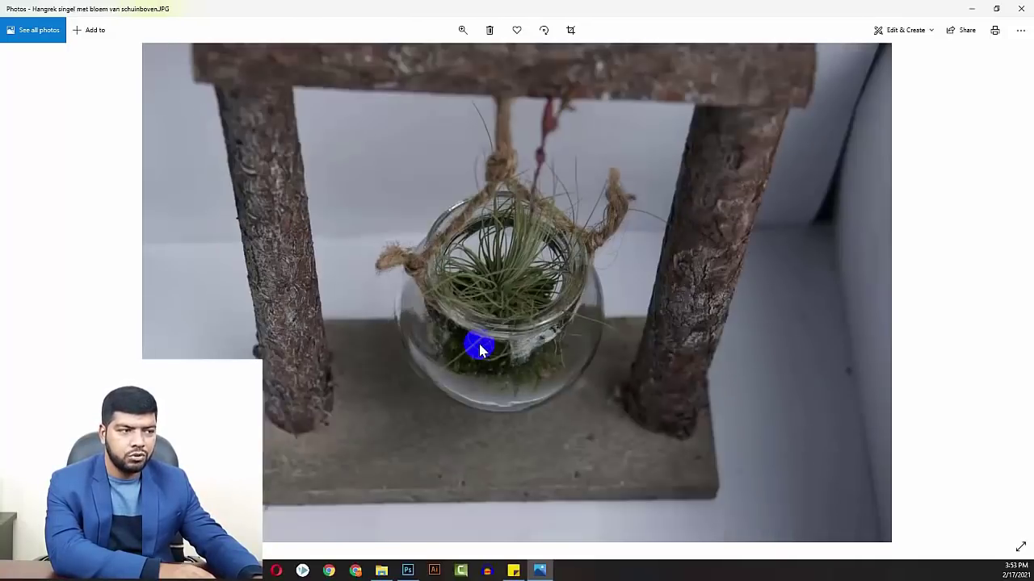
pyautogui.press('Right')
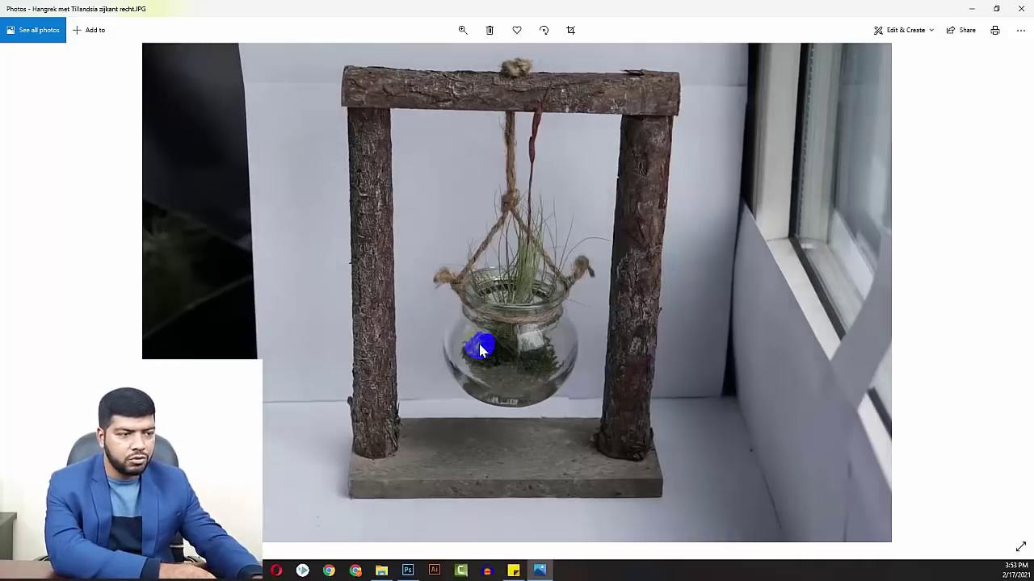
pyautogui.press('Right')
pyautogui.press('Right')
pyautogui.press('Right')
pyautogui.press('Right')
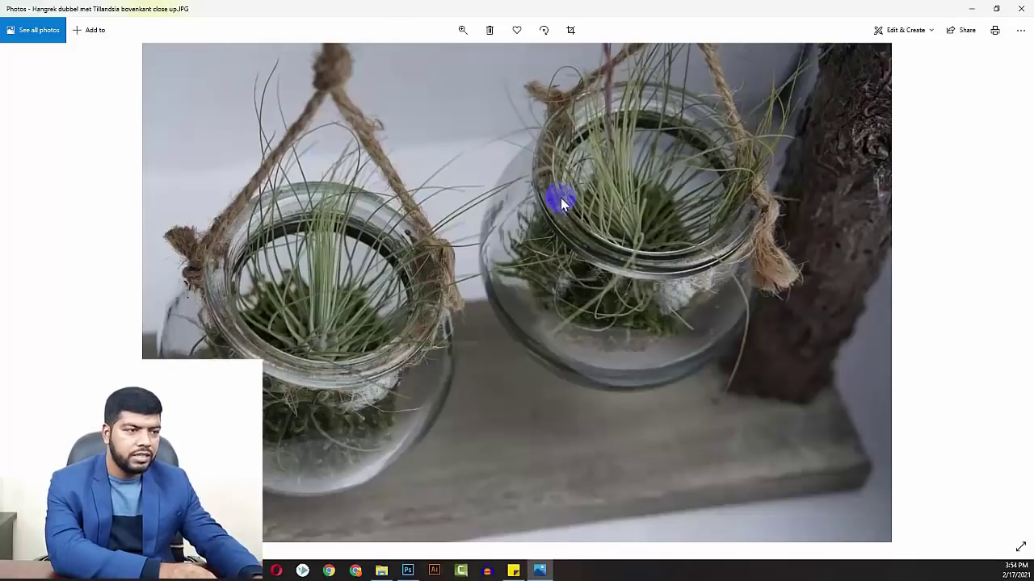
pyautogui.press('Right')
pyautogui.click(1021, 8)
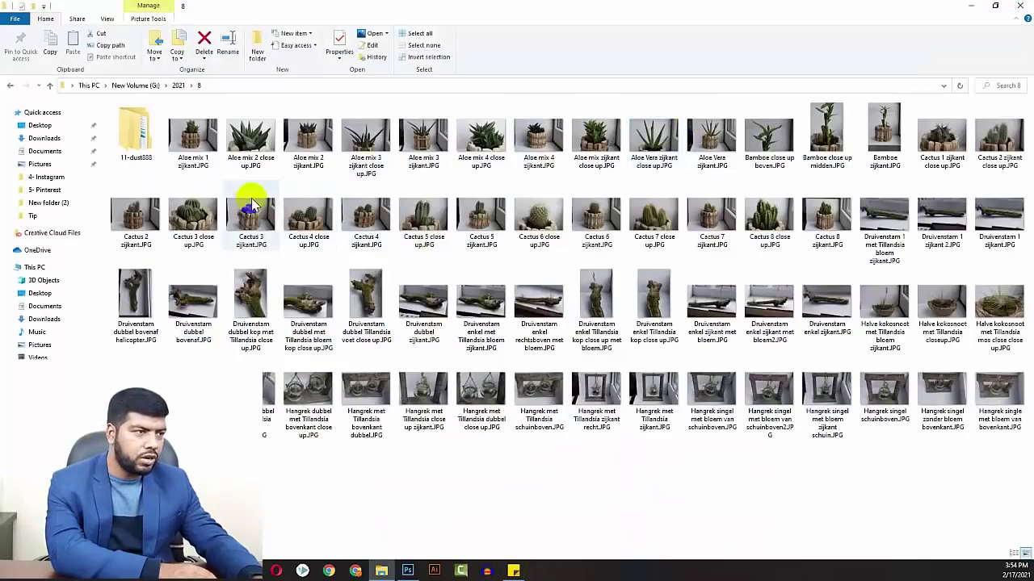
# - View Aloe mix 1 zijkant.JPG through the Aloe mix 4 close-up, then close Photos
pyautogui.doubleClick(193, 139)
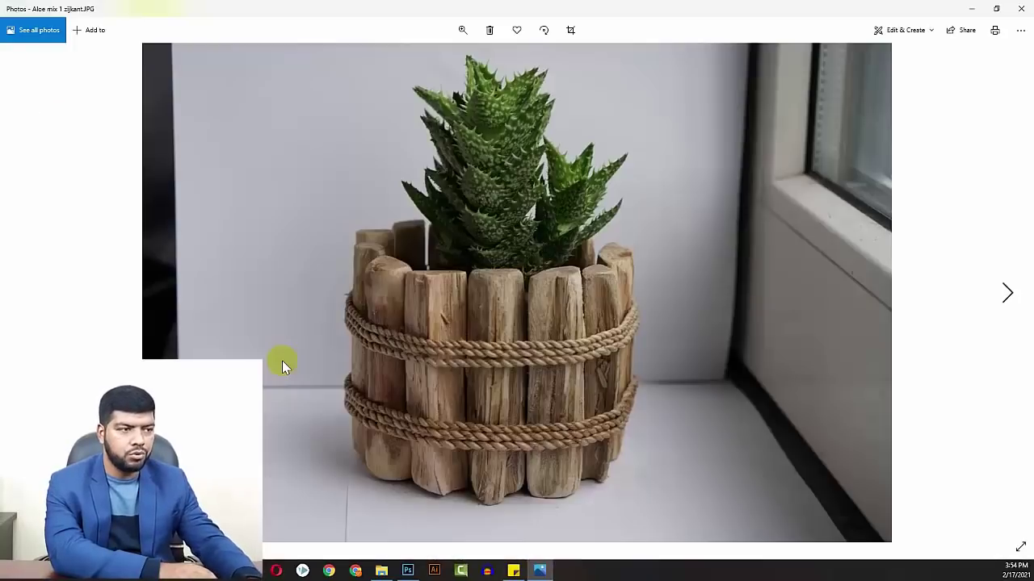
pyautogui.press('Right')
pyautogui.press('Right')
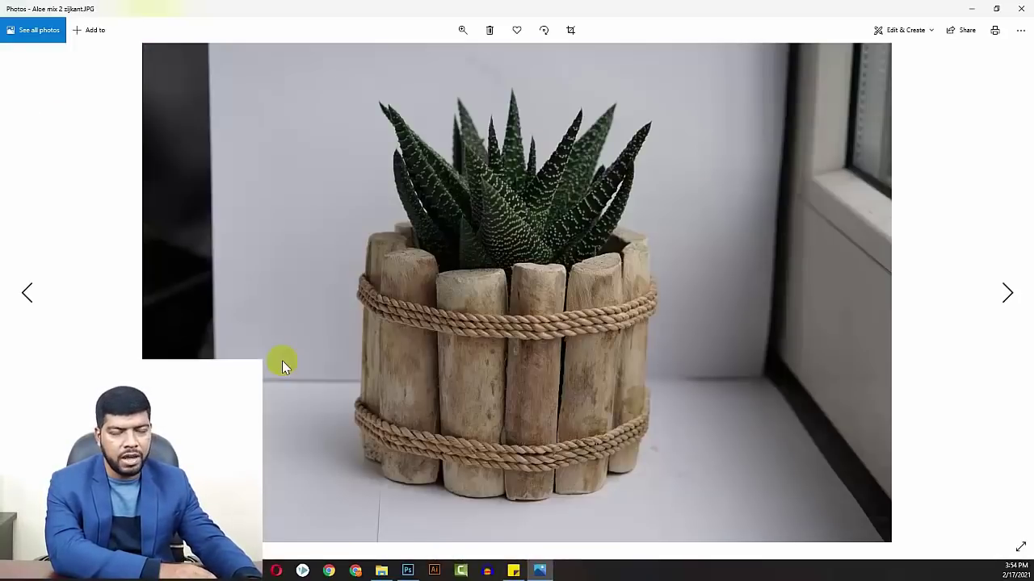
pyautogui.press('Right')
pyautogui.press('Right')
pyautogui.press('Right')
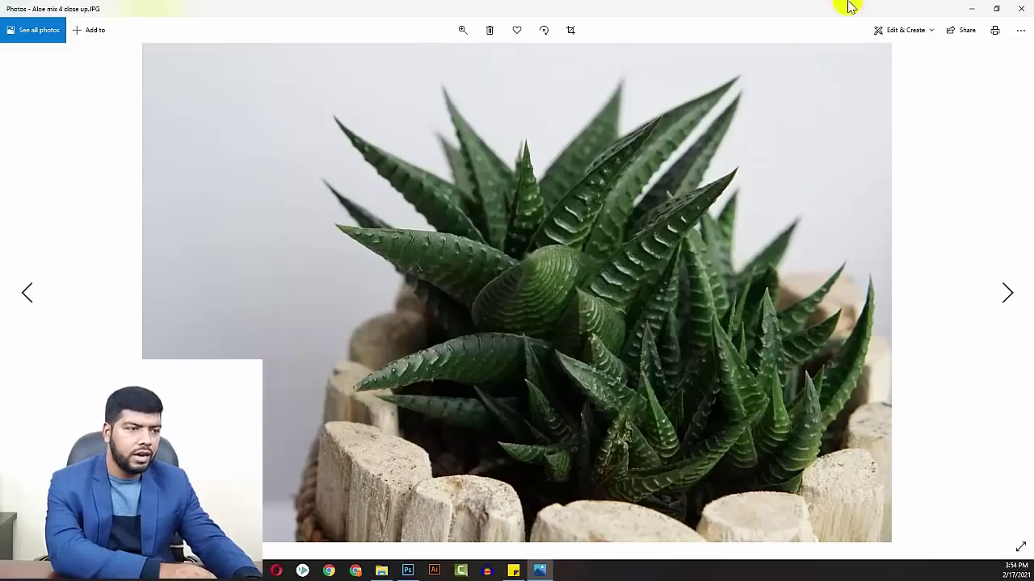
pyautogui.press('Right')
pyautogui.click(1022, 10)
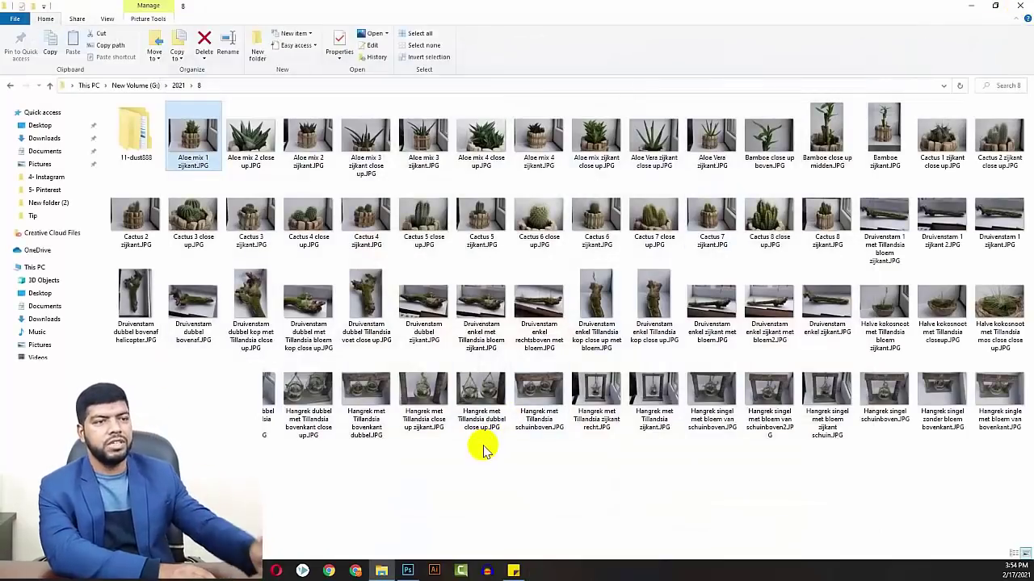
# - Go to 2021 > 20, peek into Complete-2 and 1x4- images, then open Complete > 1x3 Images
pyautogui.hotkey('alt', 'Up')
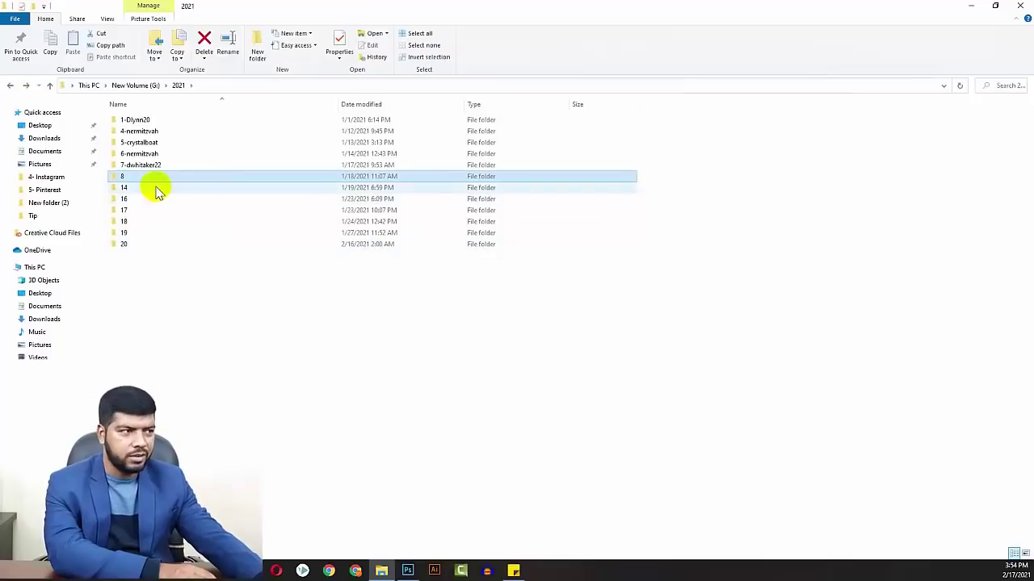
pyautogui.doubleClick(127, 244)
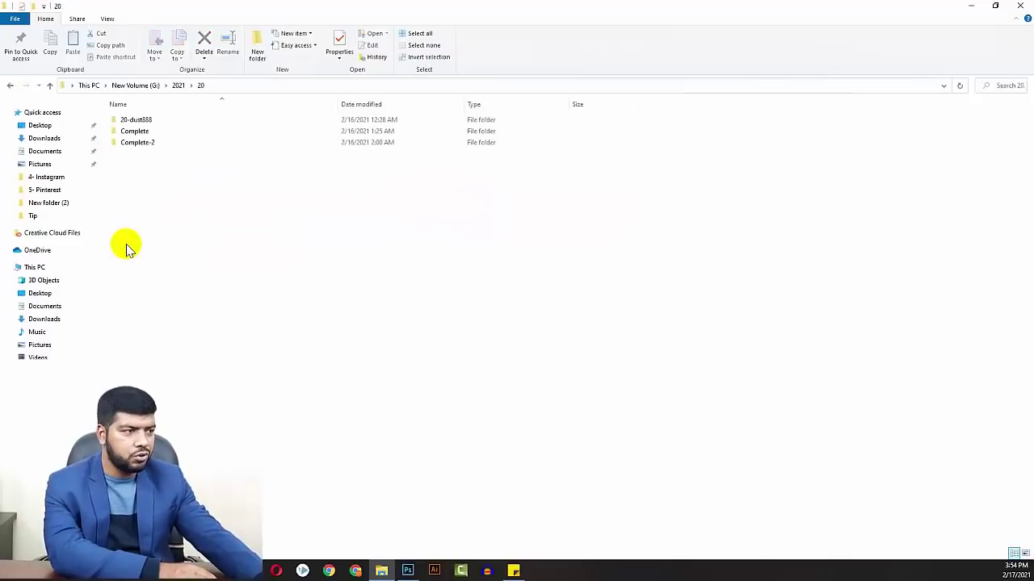
pyautogui.click(135, 132)
pyautogui.doubleClick(138, 142)
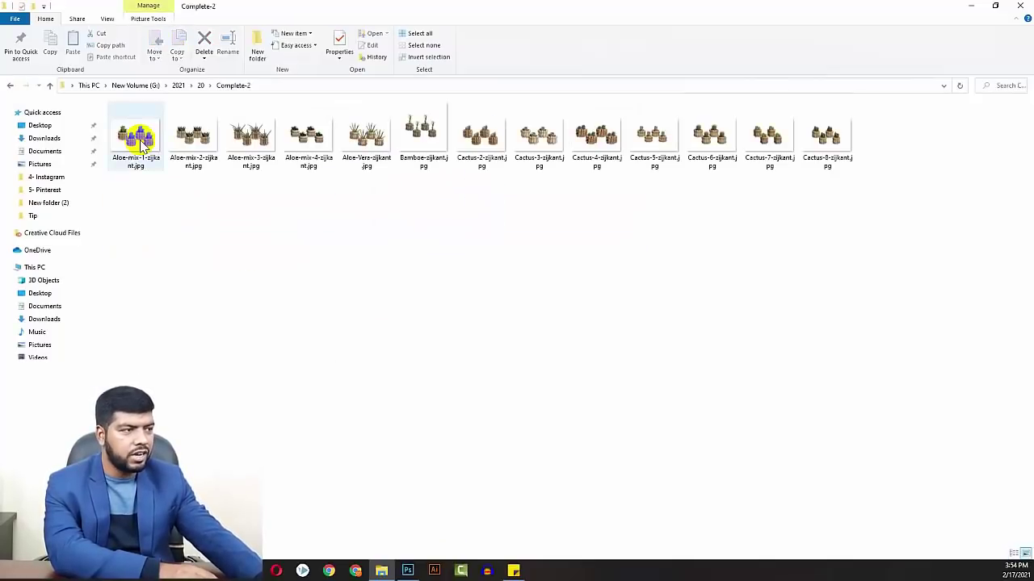
pyautogui.hotkey('alt', 'Left')
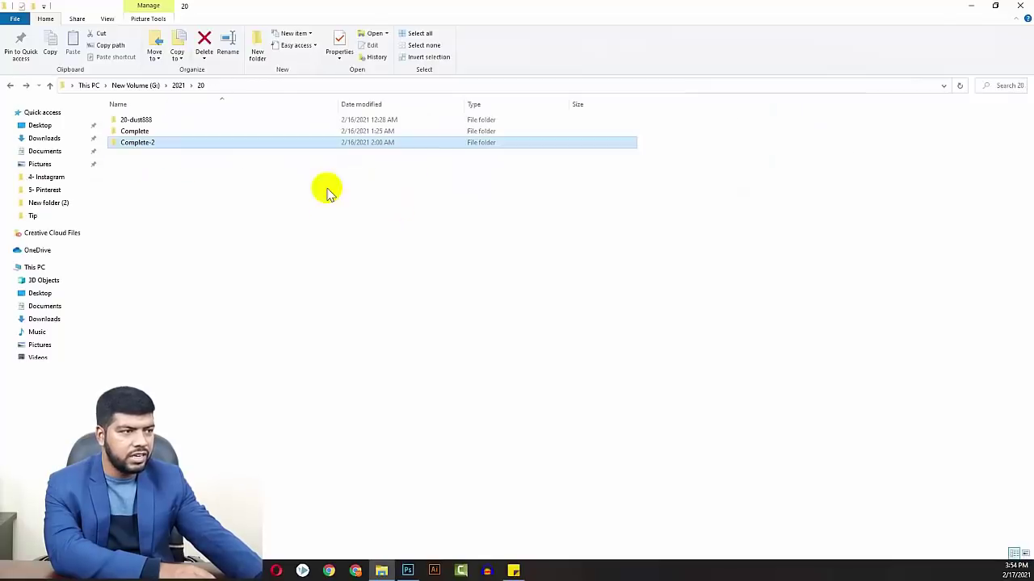
pyautogui.doubleClick(142, 131)
pyautogui.doubleClick(139, 121)
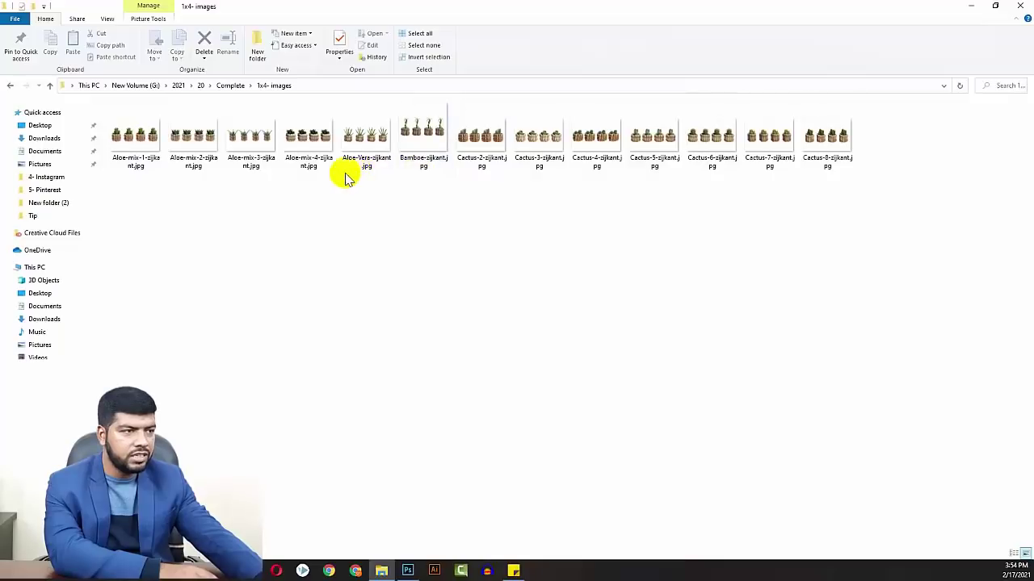
pyautogui.hotkey('alt', 'Left')
pyautogui.doubleClick(142, 119)
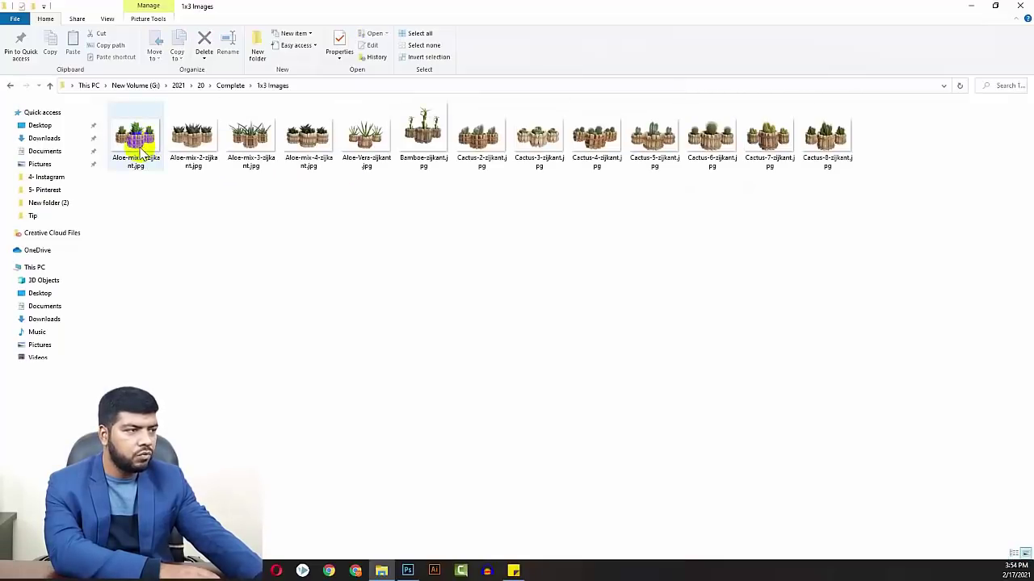
pyautogui.doubleClick(138, 144)
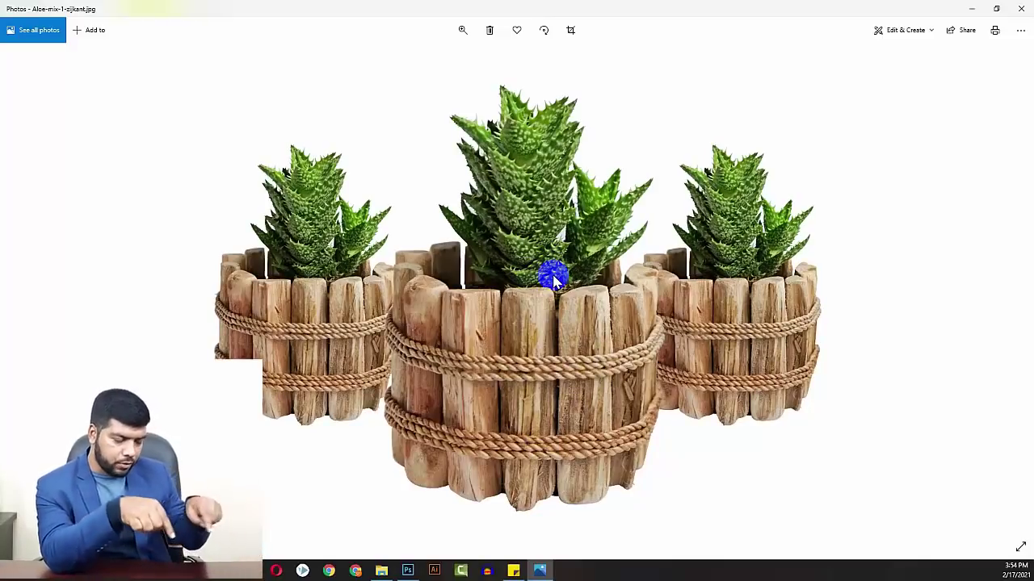
pyautogui.click(1020, 8)
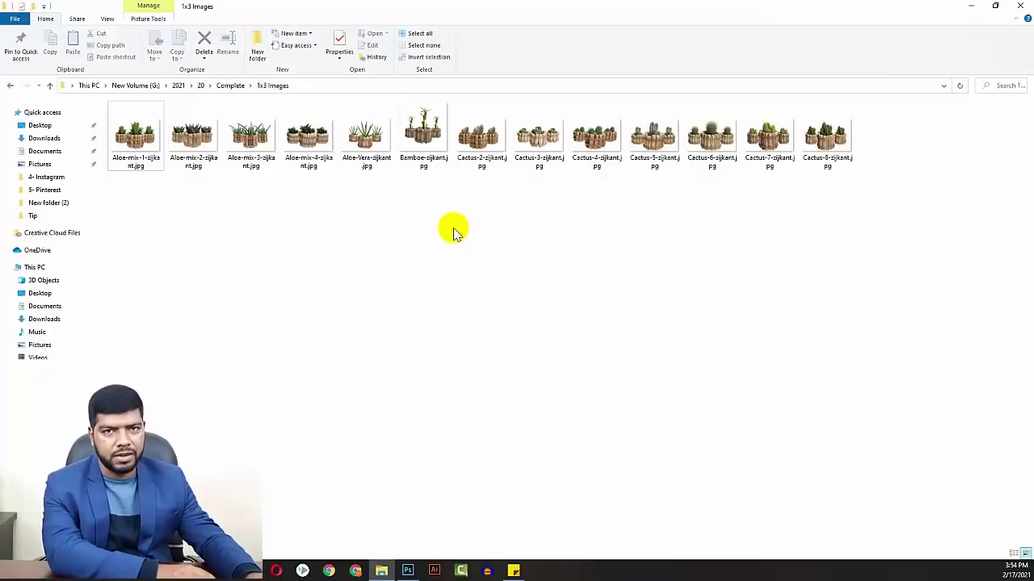
# - Go up to the 2021 folder and browse the first client's project folder
pyautogui.hotkey('alt', 'Up')
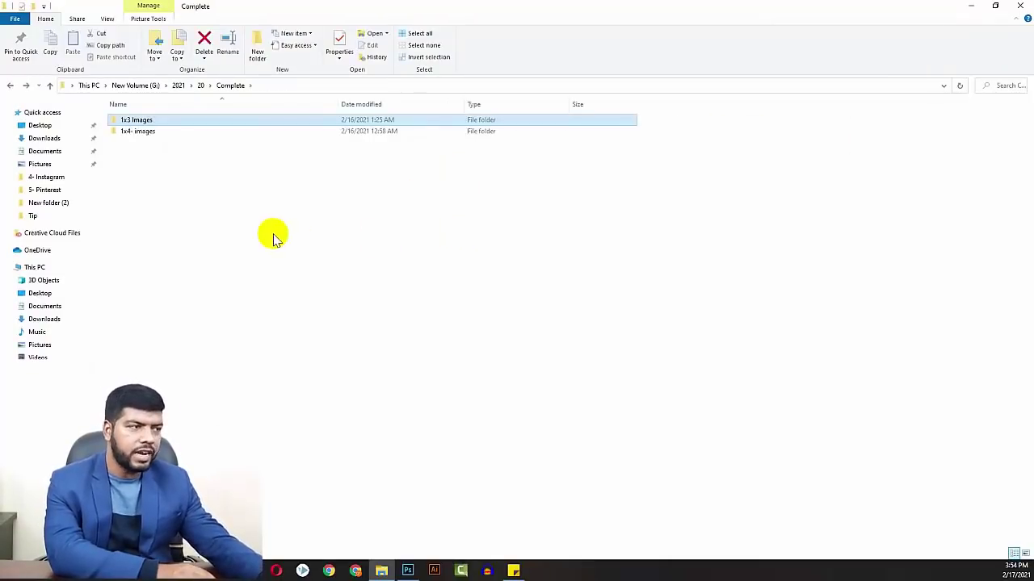
pyautogui.hotkey('alt', 'Up')
pyautogui.hotkey('alt', 'Up')
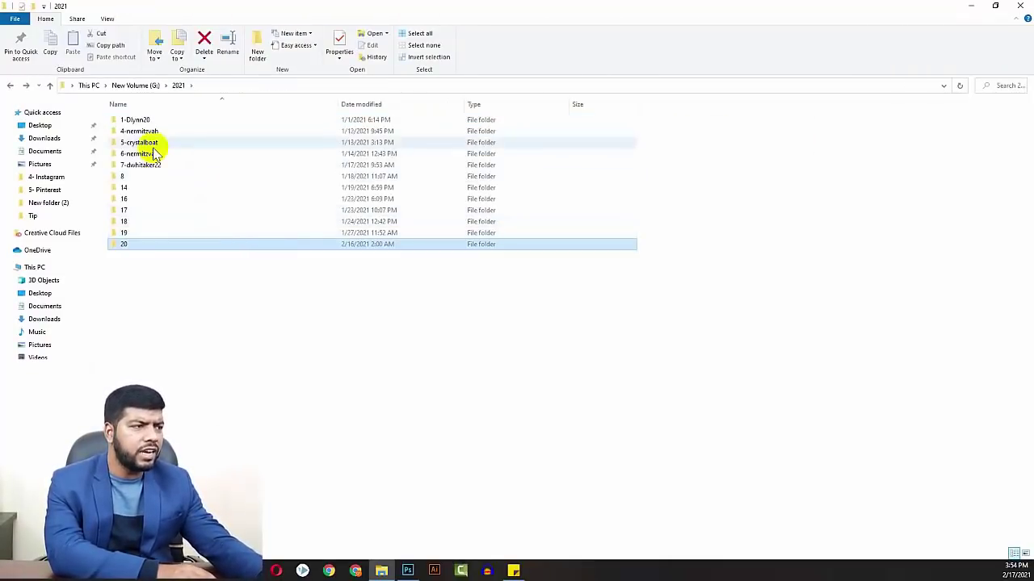
pyautogui.doubleClick(137, 119)
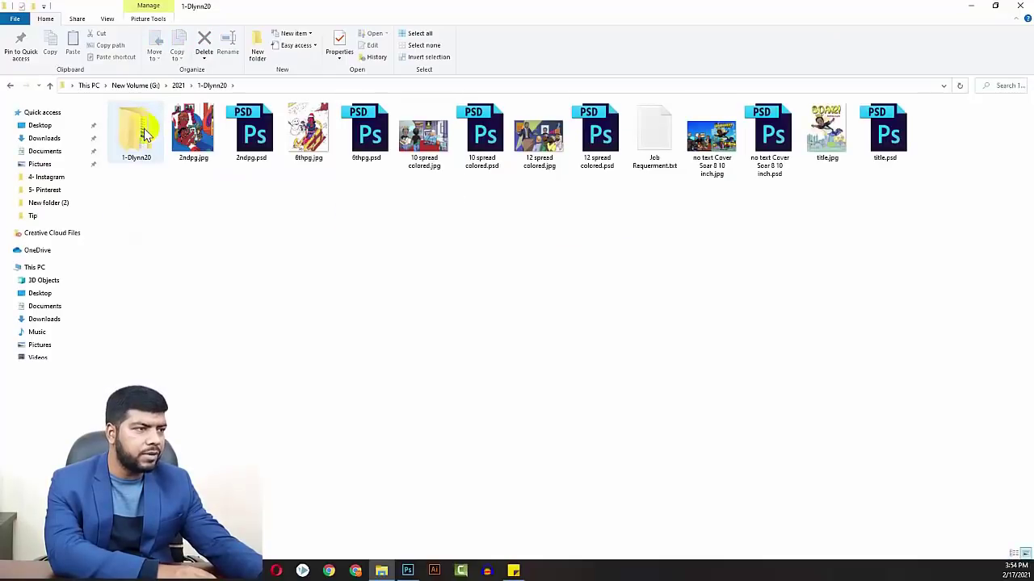
pyautogui.hotkey('alt', 'Up')
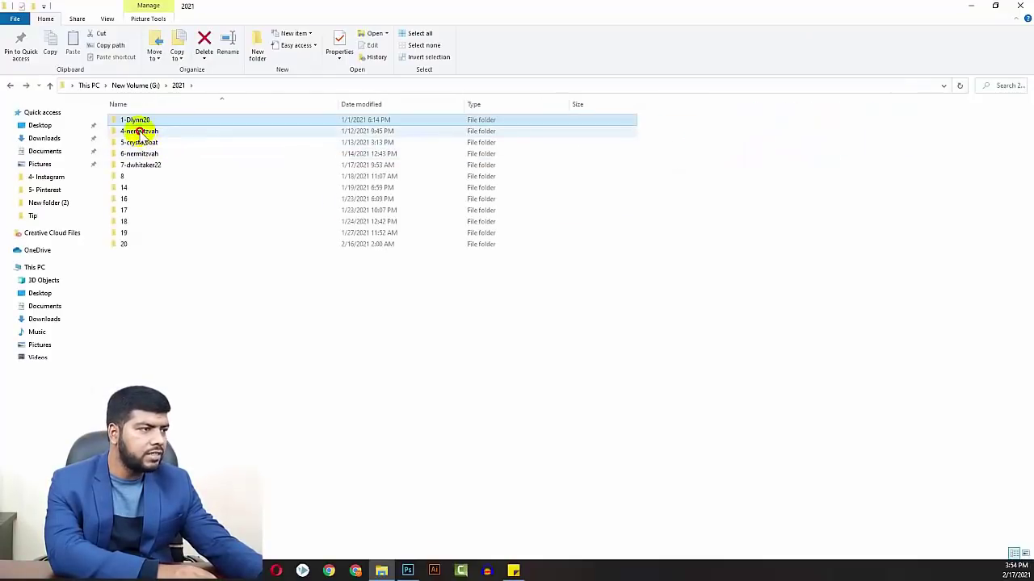
# - Browse the fourth client's folder and its new kosher subfolder, then the fifth and sixth clients' folders
pyautogui.doubleClick(139, 133)
pyautogui.doubleClick(137, 121)
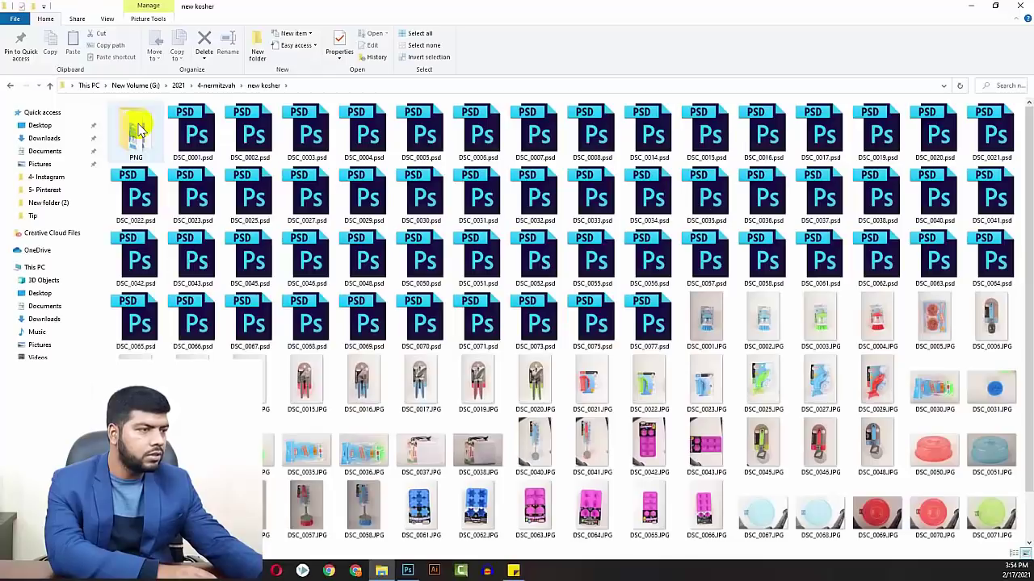
pyautogui.hotkey('alt', 'Up')
pyautogui.hotkey('alt', 'Up')
pyautogui.doubleClick(146, 145)
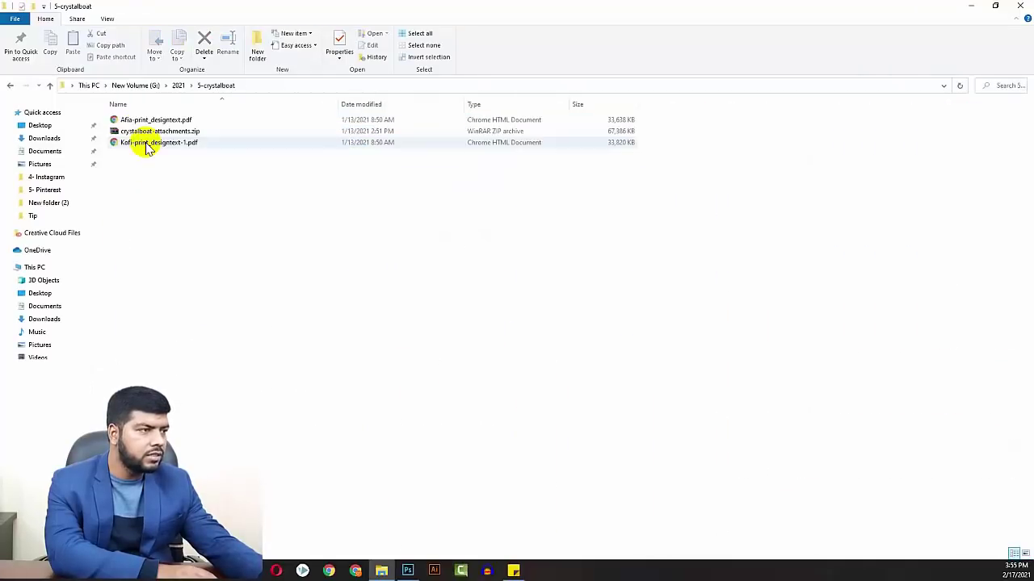
pyautogui.hotkey('alt', 'Up')
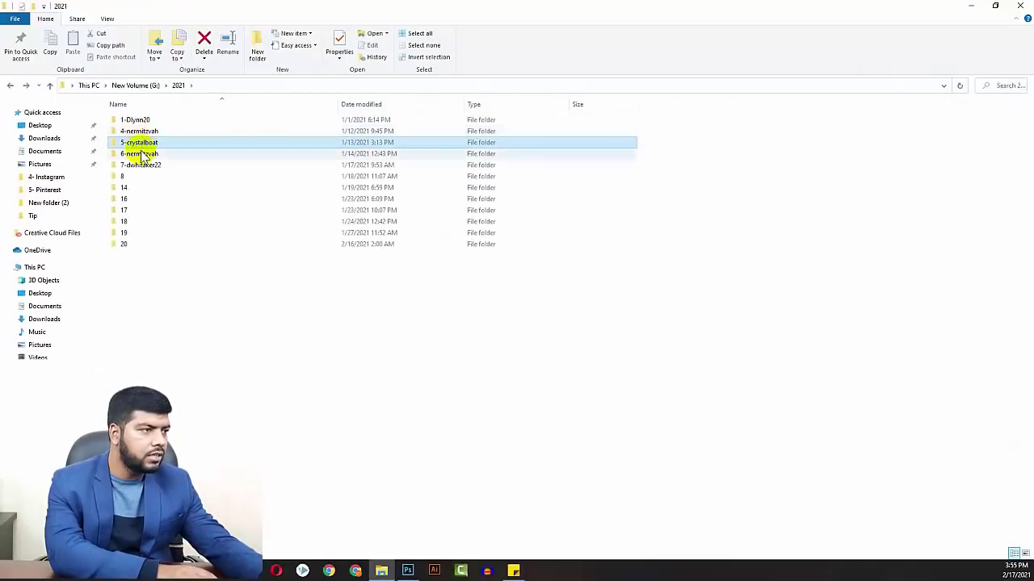
pyautogui.doubleClick(141, 154)
pyautogui.hotkey('alt', 'Up')
pyautogui.doubleClick(143, 166)
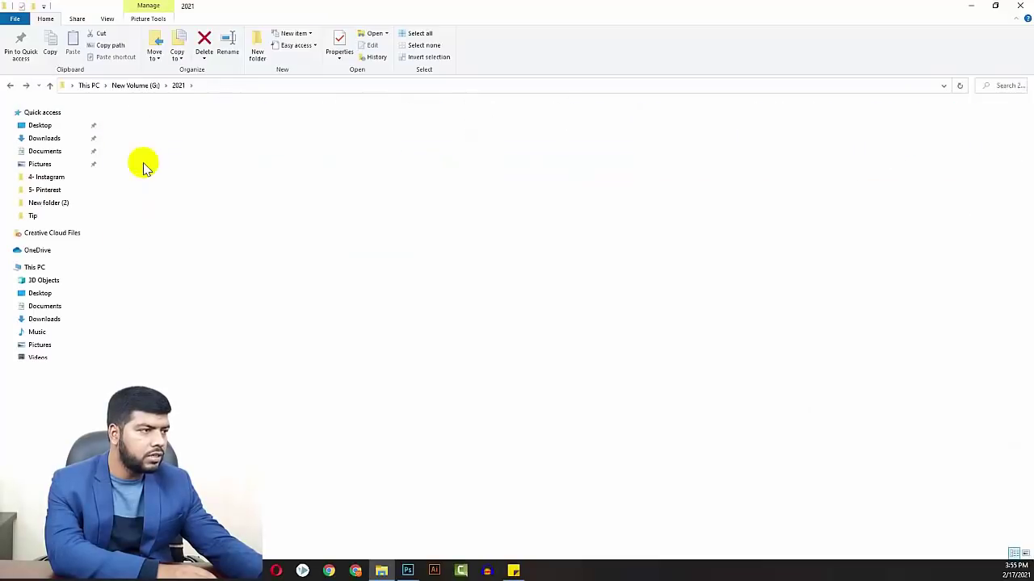
pyautogui.moveTo(136, 133)
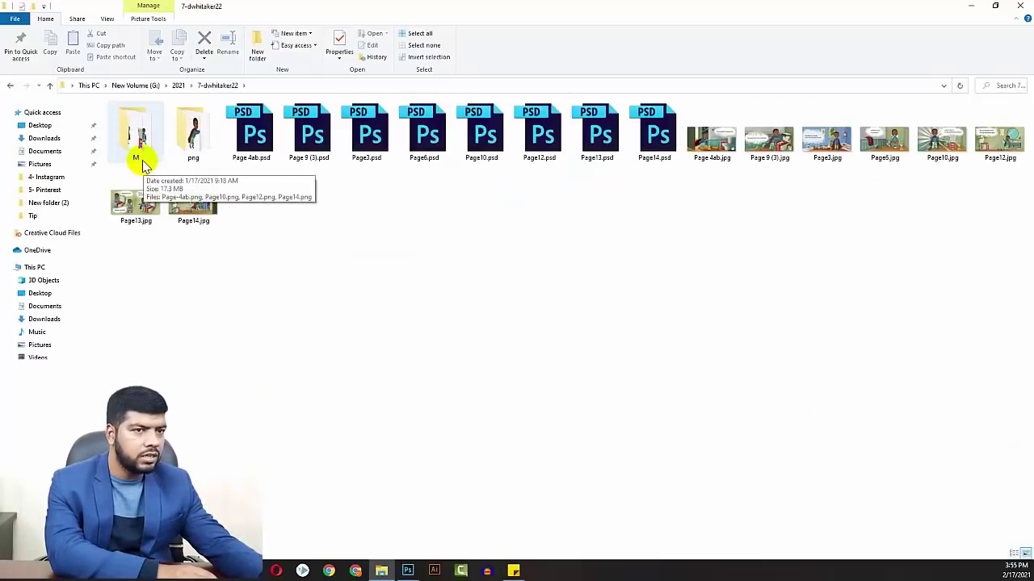
pyautogui.doubleClick(704, 134)
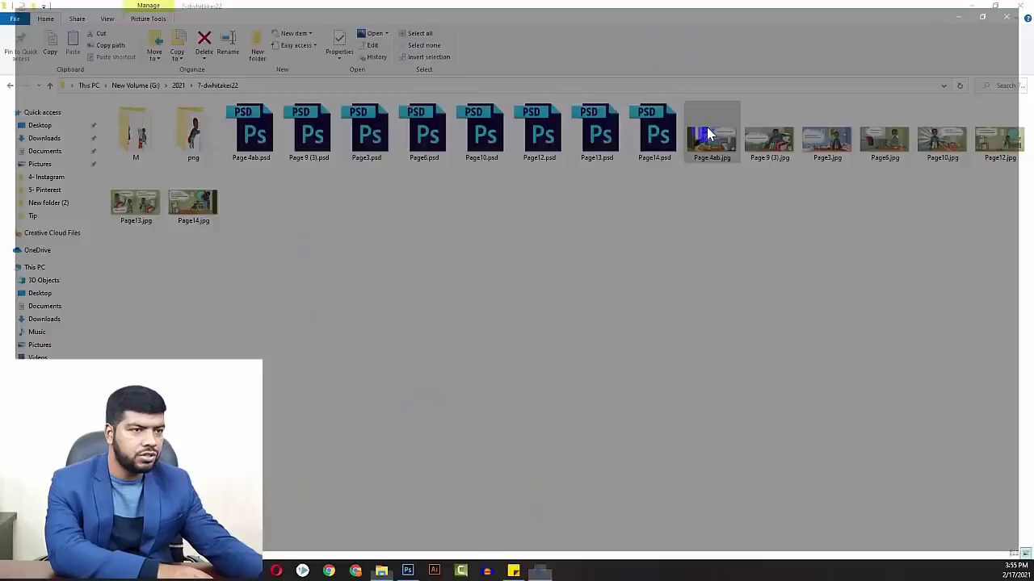
pyautogui.press('Right')
pyautogui.press('Right')
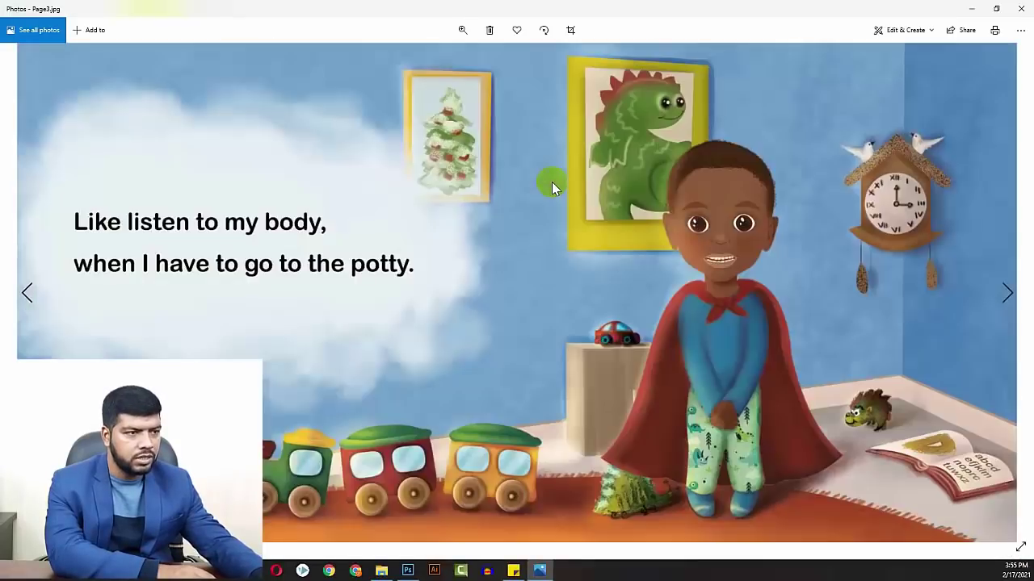
pyautogui.press('Right')
pyautogui.press('Right')
pyautogui.press('Right')
pyautogui.click(1022, 9)
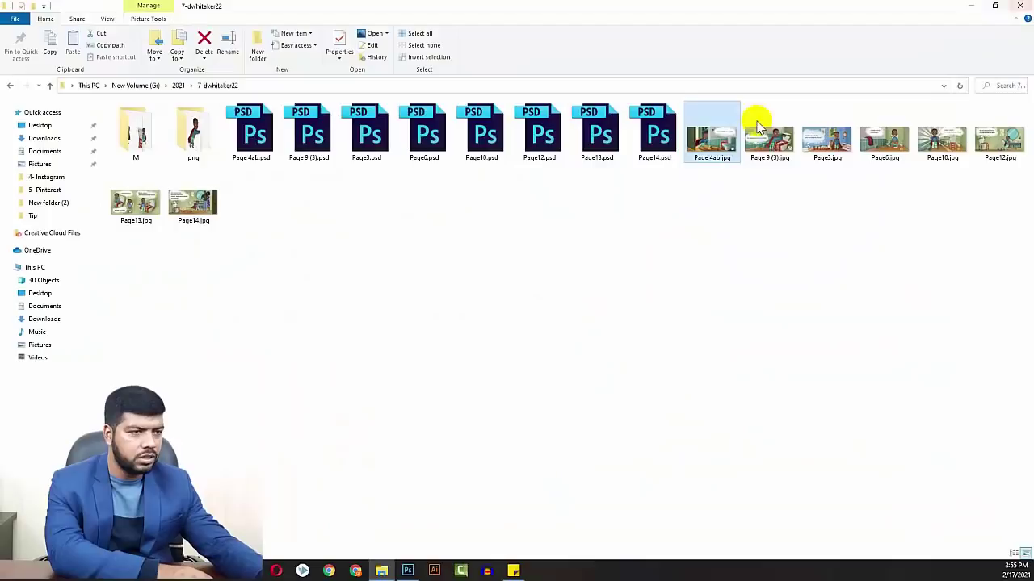
pyautogui.press('BackSpace')
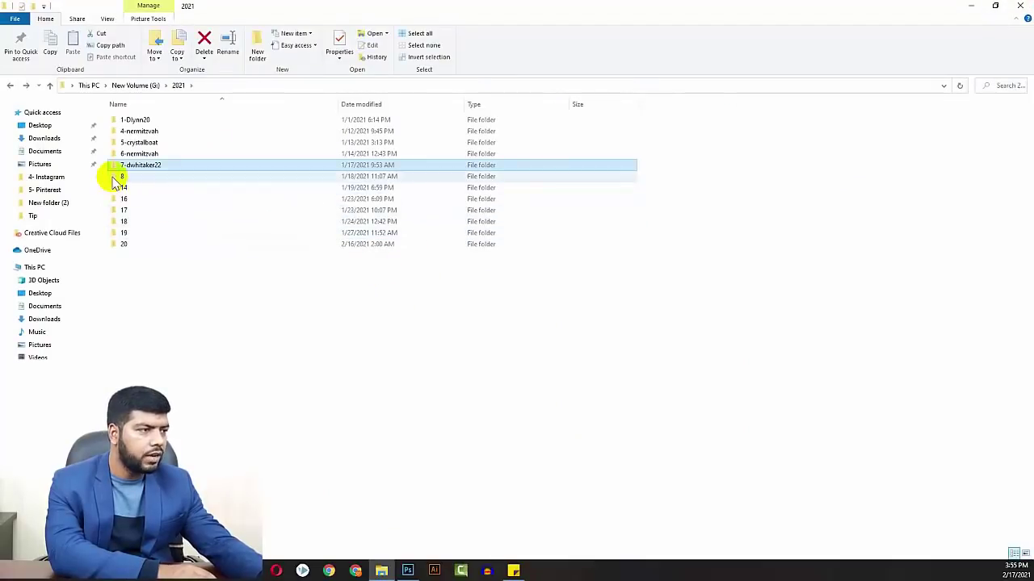
pyautogui.doubleClick(114, 176)
pyautogui.press('BackSpace')
pyautogui.doubleClick(133, 188)
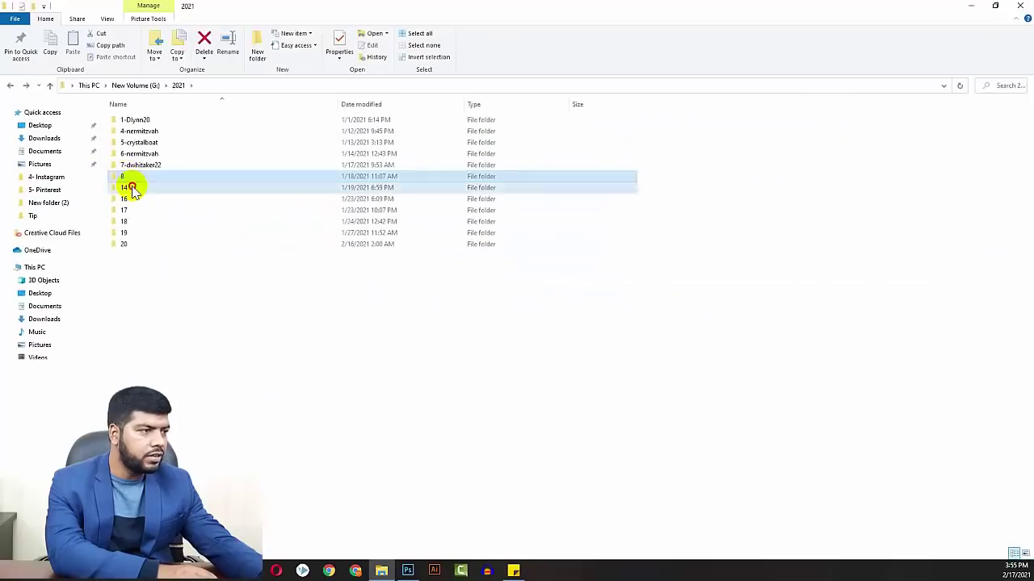
pyautogui.doubleClick(153, 122)
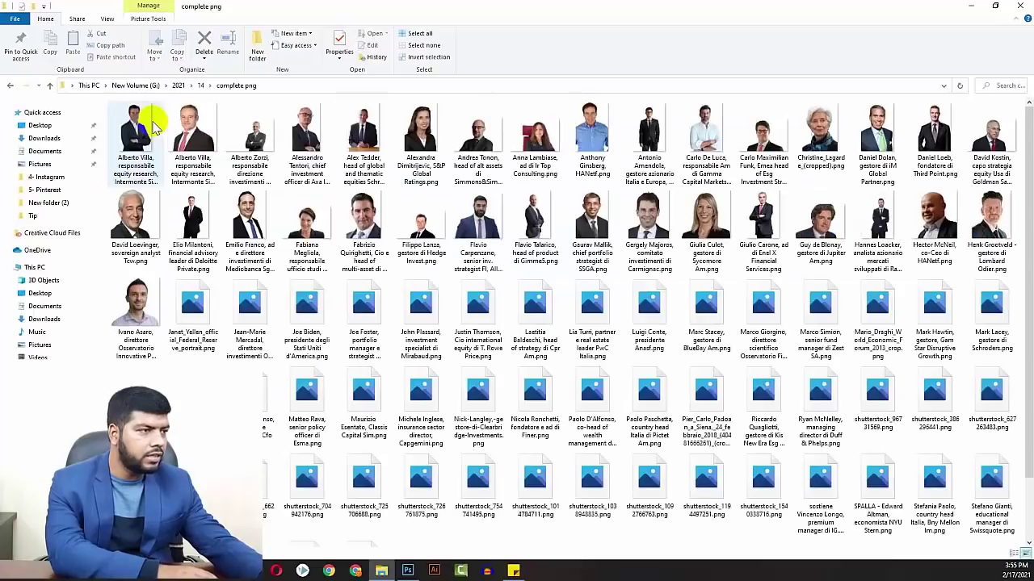
pyautogui.press('BackSpace')
pyautogui.press('BackSpace')
pyautogui.doubleClick(129, 200)
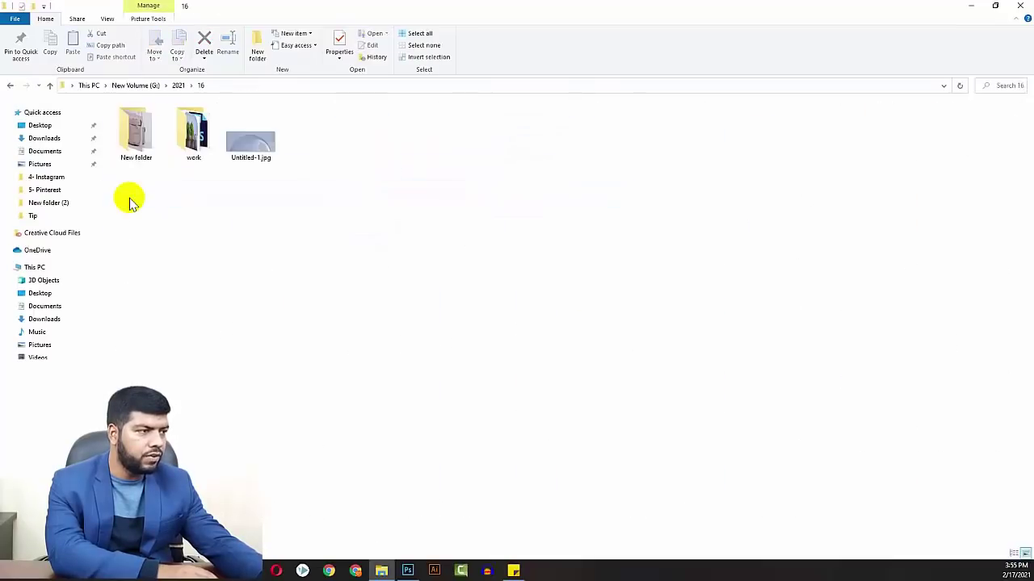
pyautogui.press('BackSpace')
pyautogui.doubleClick(124, 211)
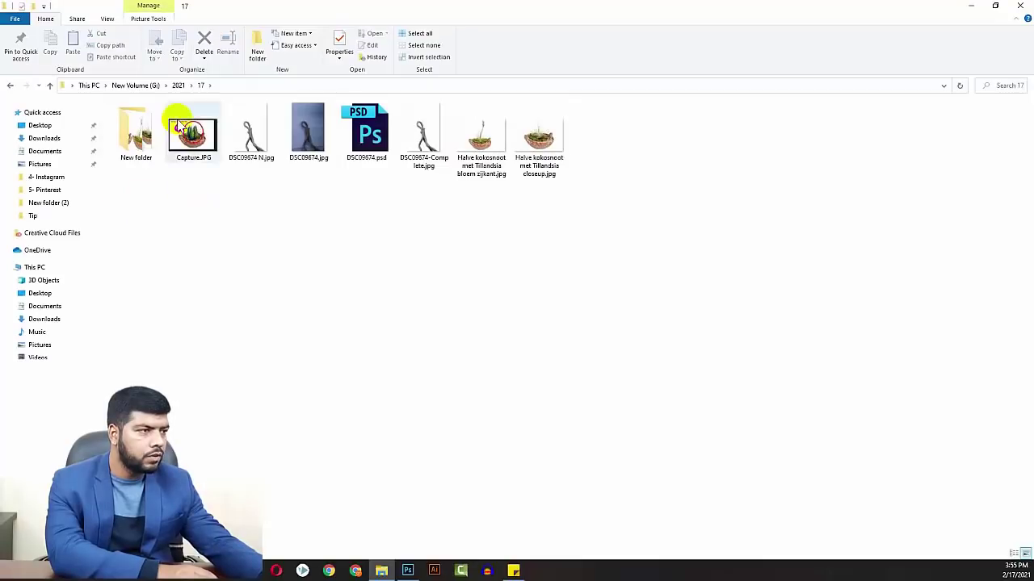
pyautogui.click(134, 134)
pyautogui.doubleClick(135, 136)
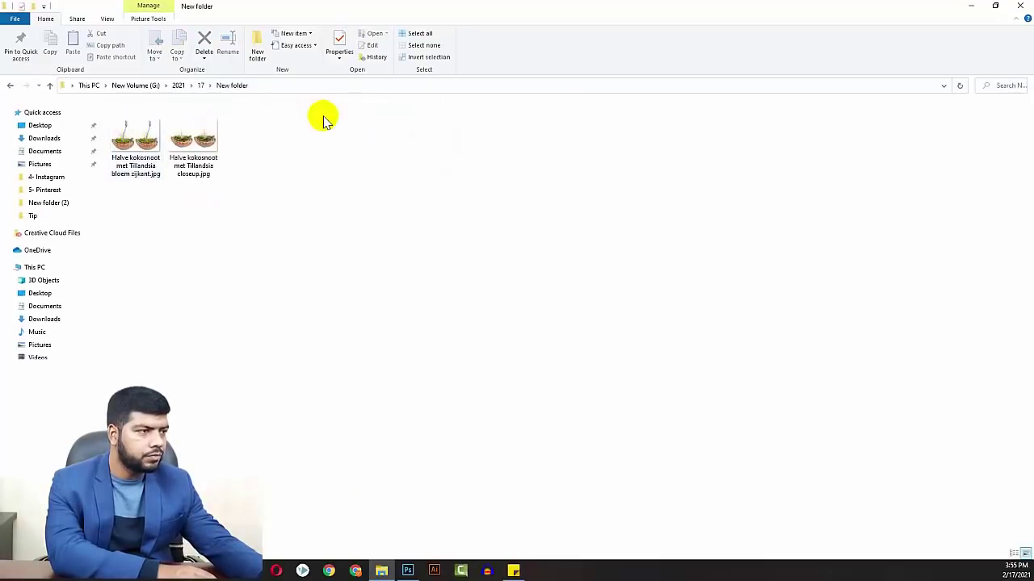
pyautogui.press('BackSpace')
pyautogui.doubleClick(153, 150)
pyautogui.doubleClick(139, 141)
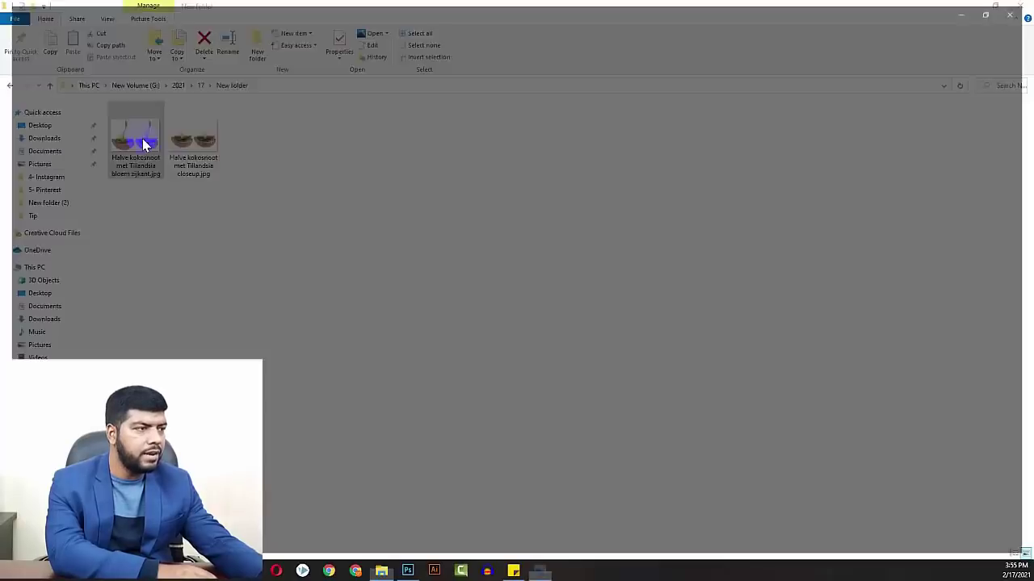
pyautogui.press('Right')
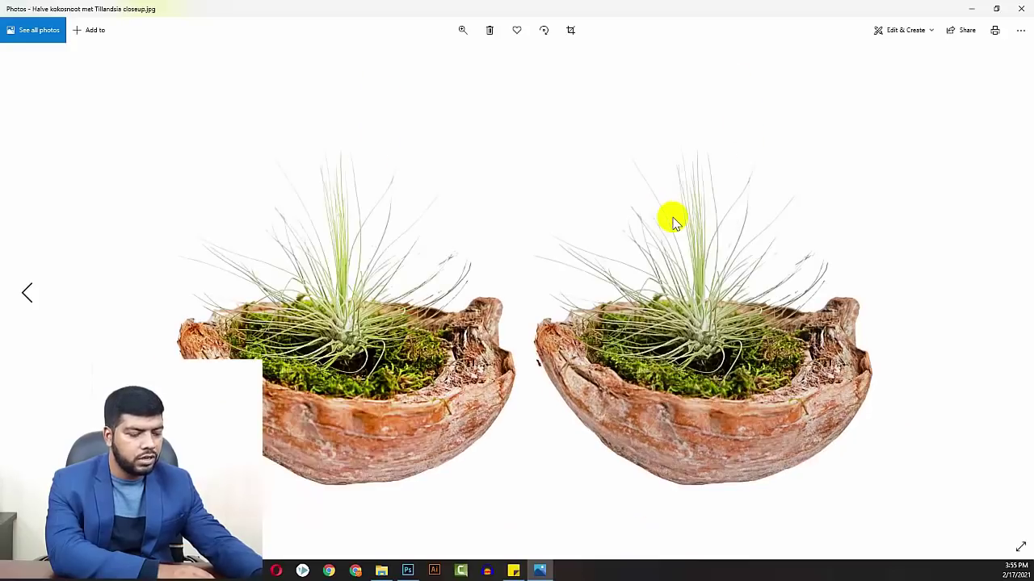
pyautogui.click(1020, 9)
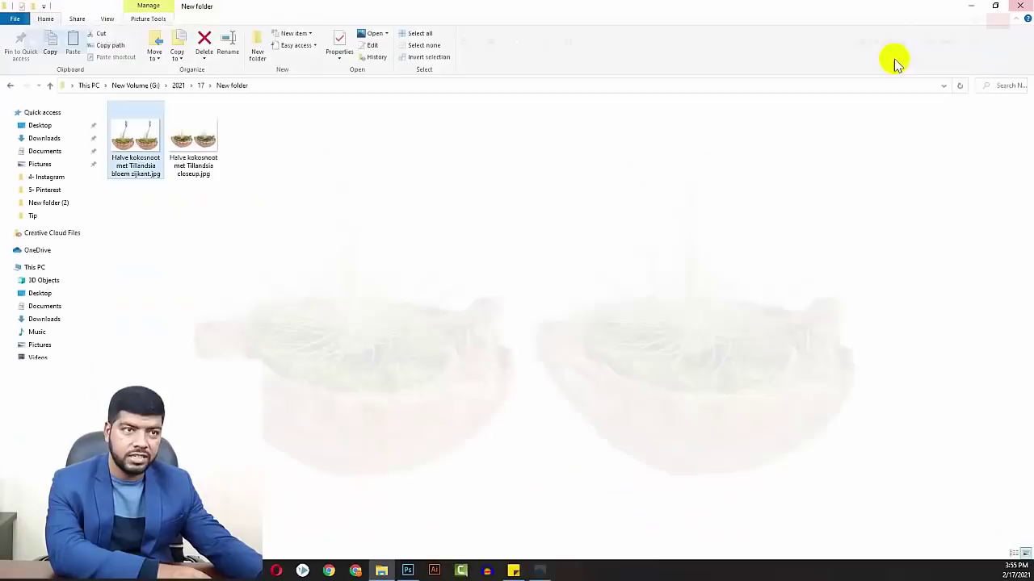
pyautogui.press('BackSpace')
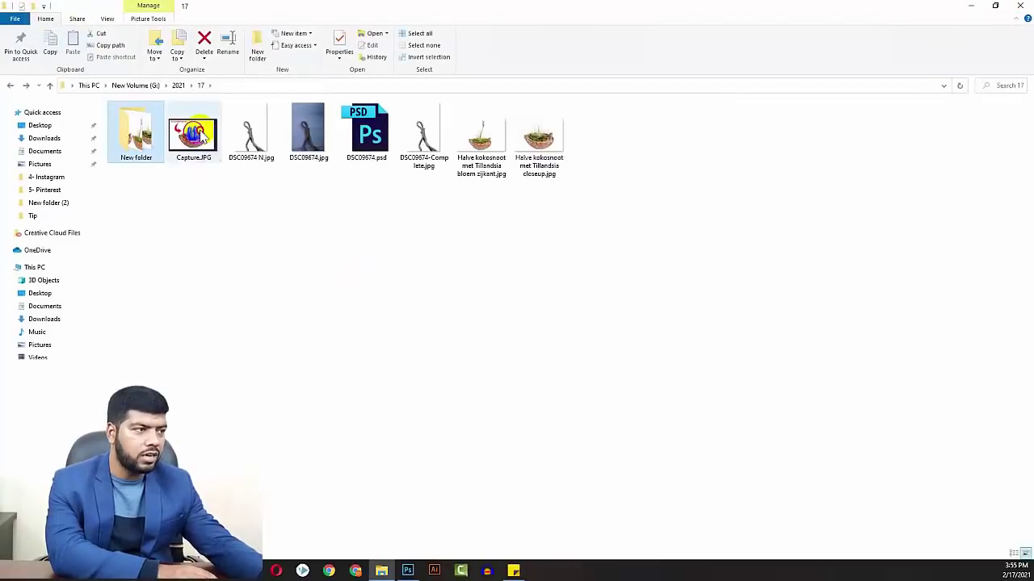
# - View the cactus-in-coconut-shell Capture.JPG in Photos, then open 2021 client folder 18
pyautogui.doubleClick(198, 135)
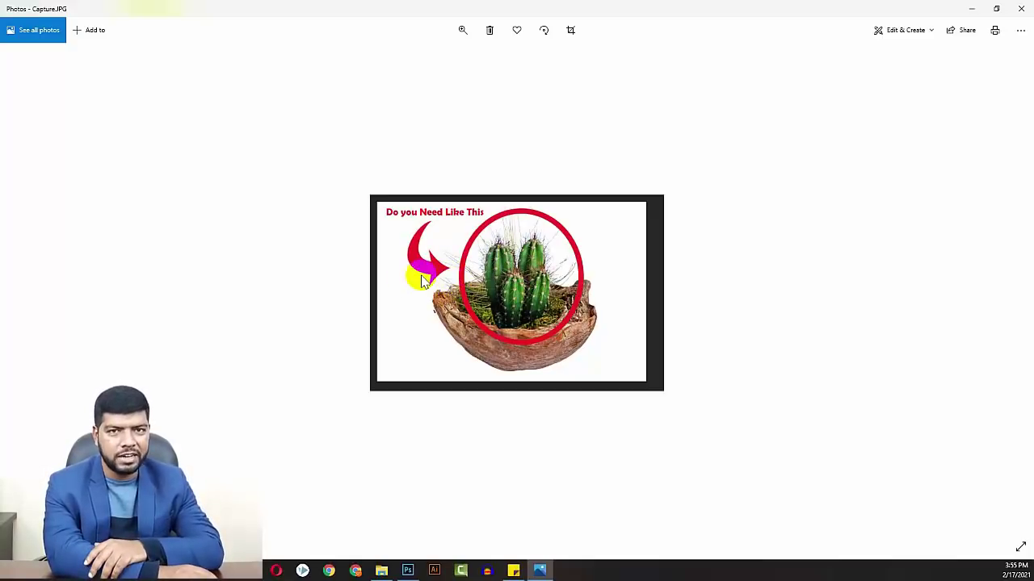
pyautogui.click(1019, 8)
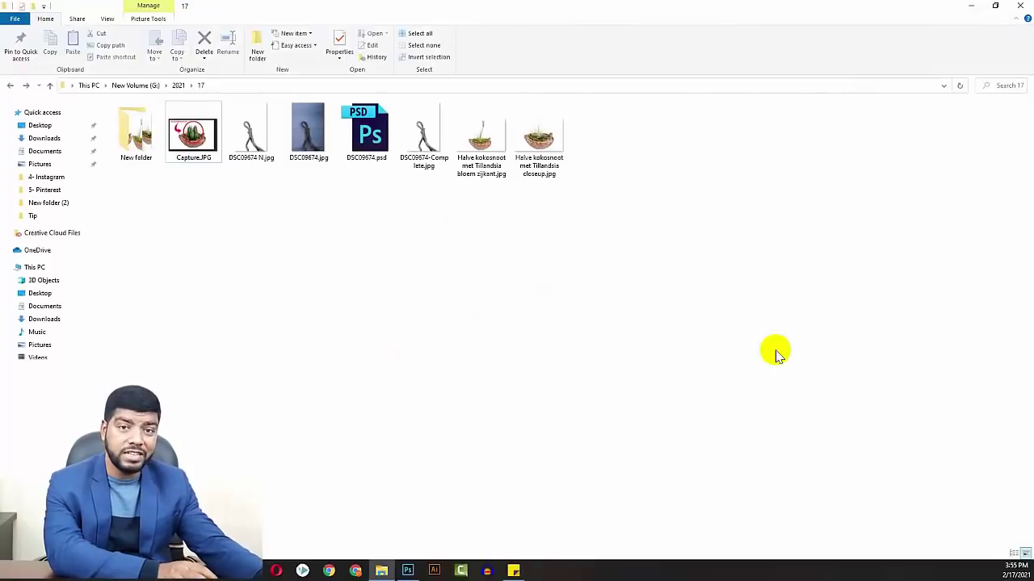
pyautogui.press('BackSpace')
pyautogui.doubleClick(121, 224)
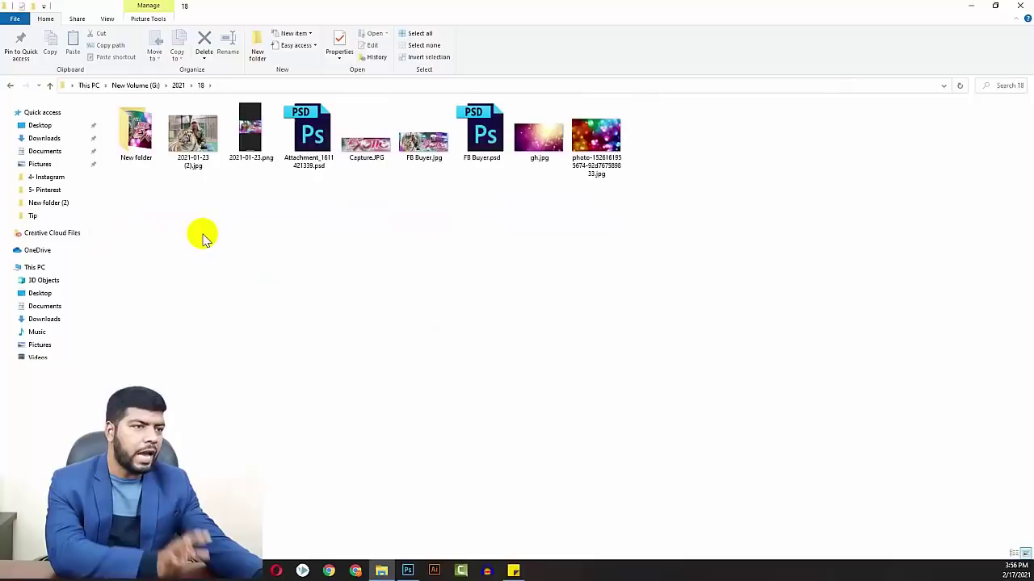
# - Glance into folder 18's New folder, then preview 2021-01-23 (2).jpg
pyautogui.doubleClick(136, 136)
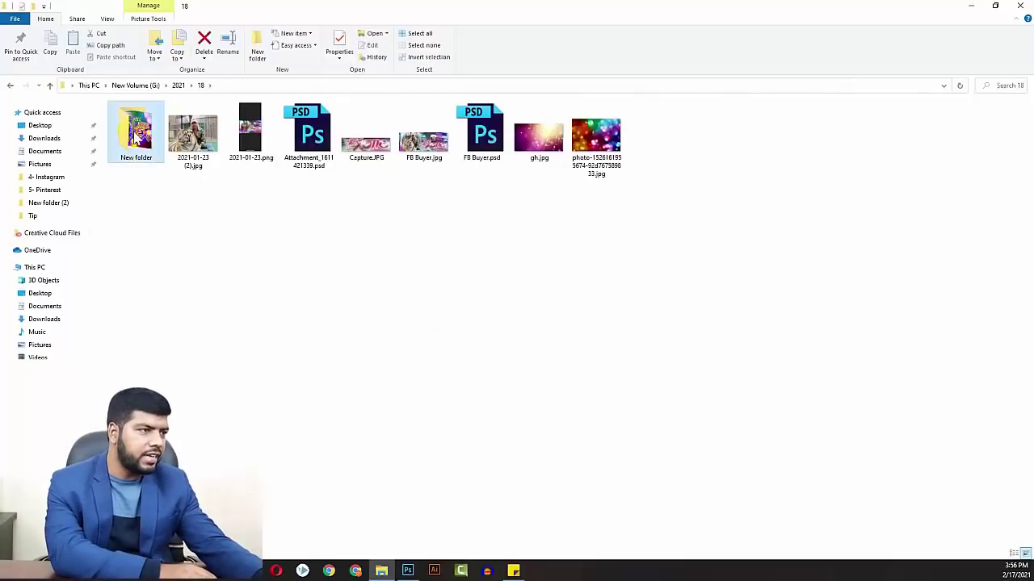
pyautogui.press('BackSpace')
pyautogui.doubleClick(194, 141)
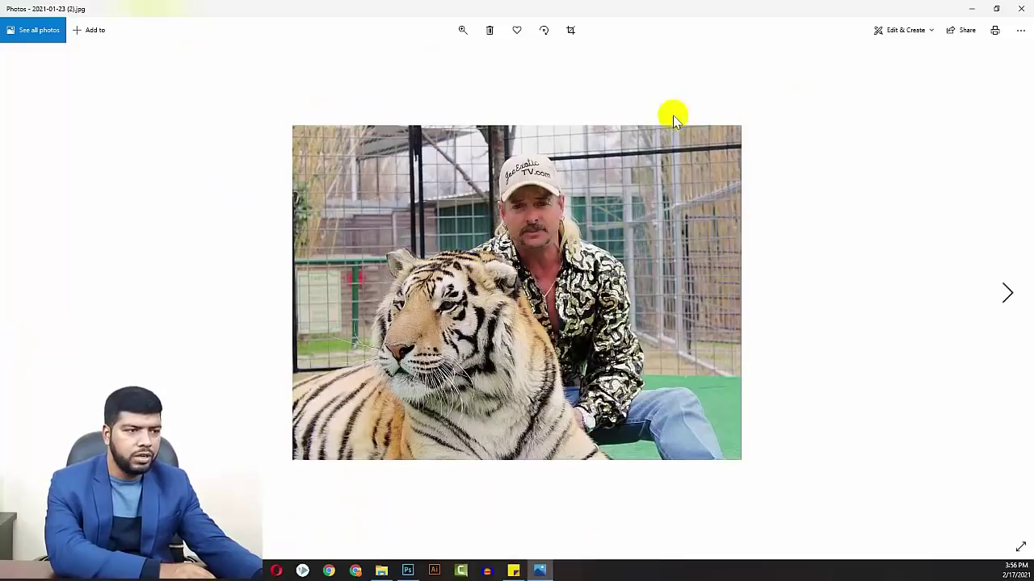
pyautogui.click(1021, 8)
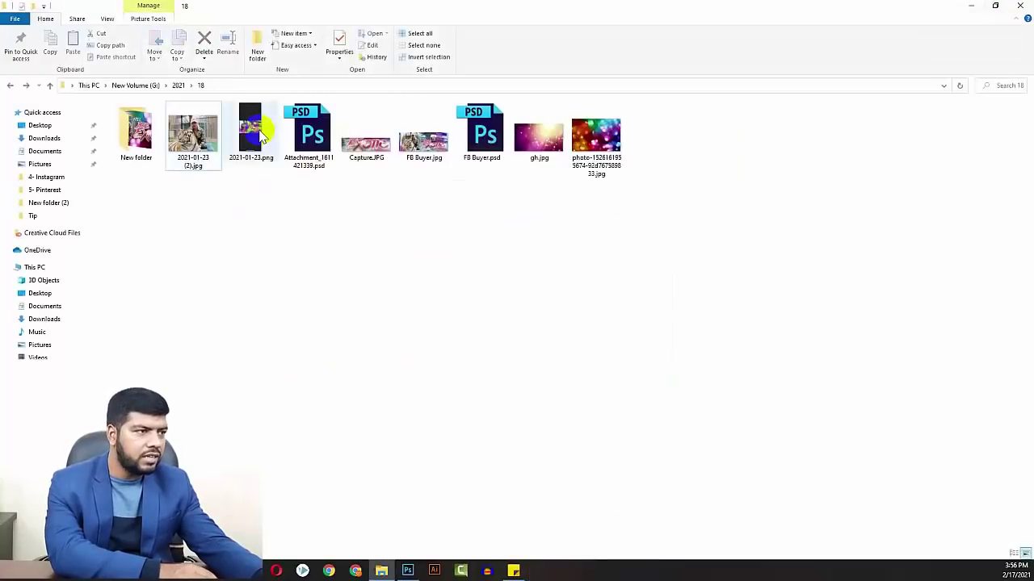
# - Preview the tall 2021-01-23.png and Capture.JPG from folder 18, scrolling through the images
pyautogui.doubleClick(260, 134)
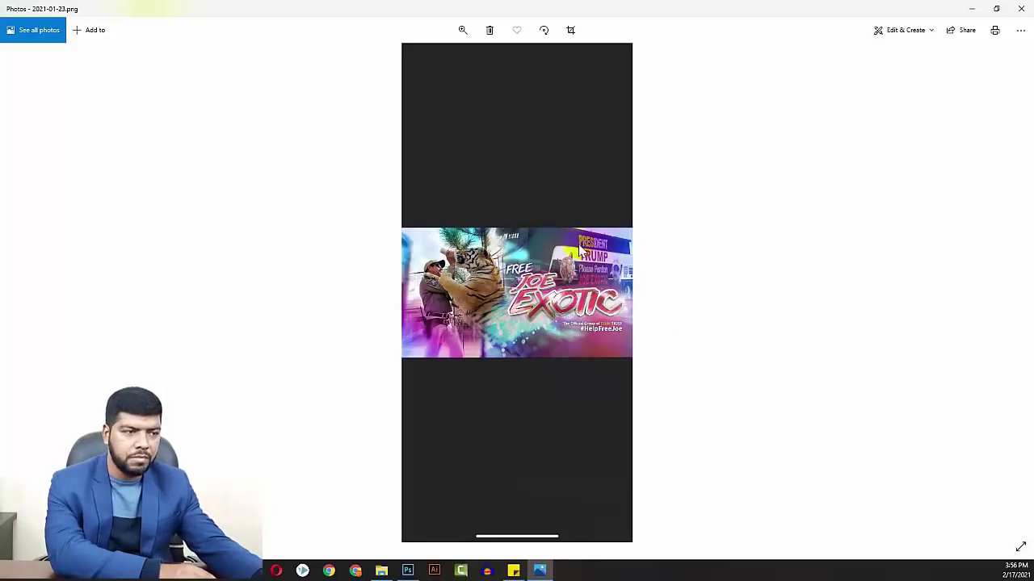
pyautogui.click(1019, 8)
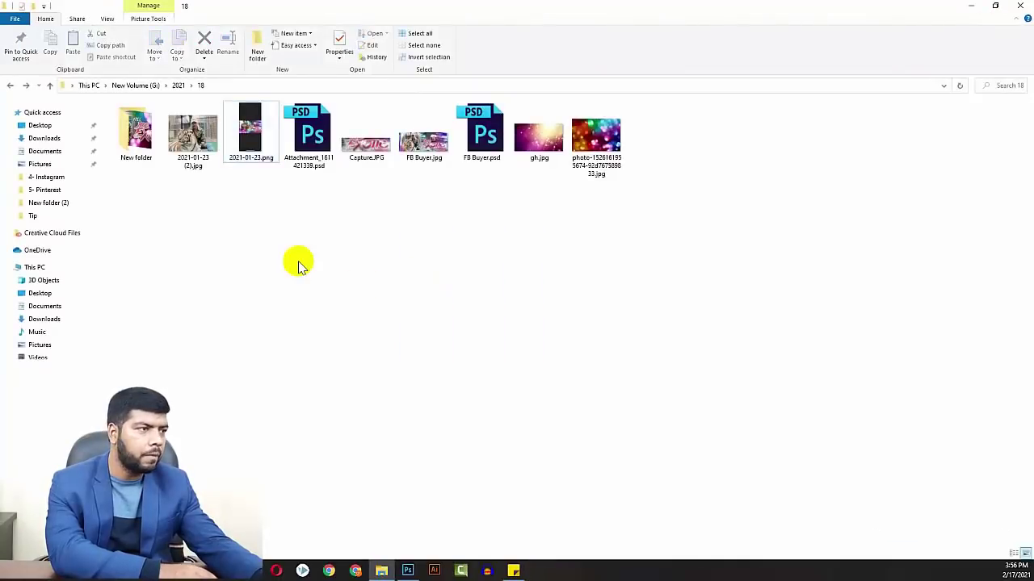
pyautogui.doubleClick(370, 149)
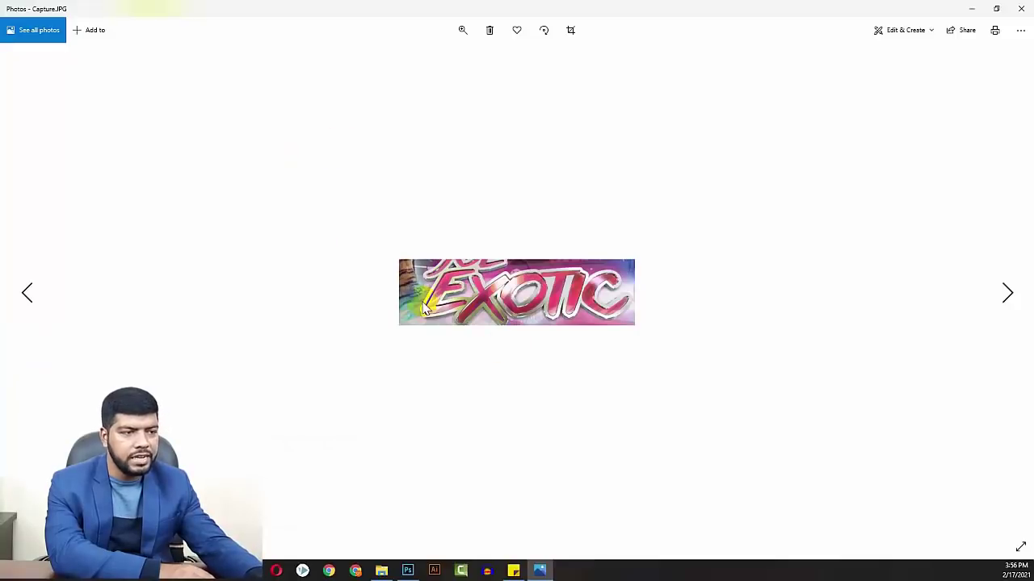
pyautogui.scroll(-1, 410, 300)
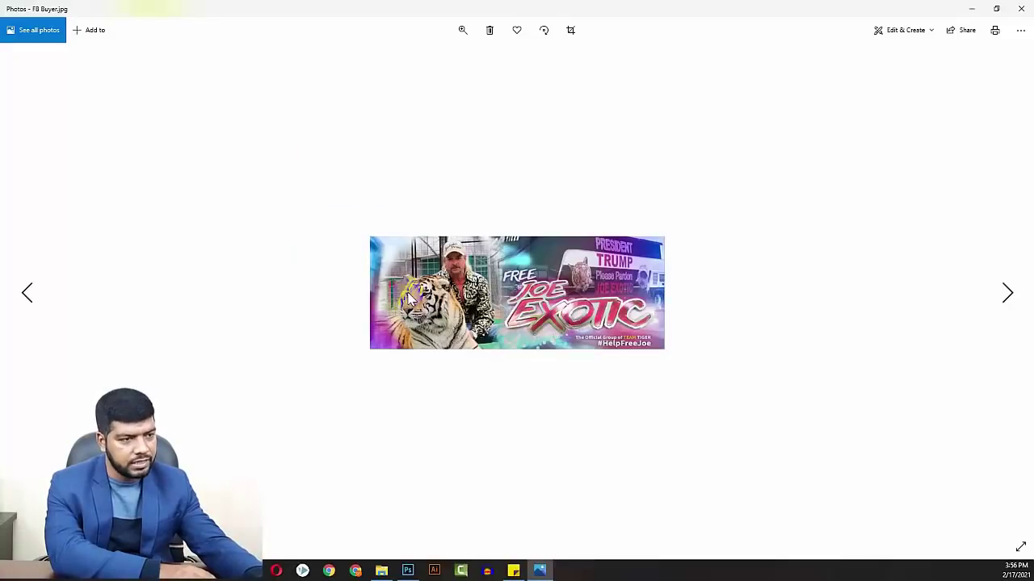
pyautogui.scroll(-1, 406, 297)
pyautogui.scroll(-1, 406, 297)
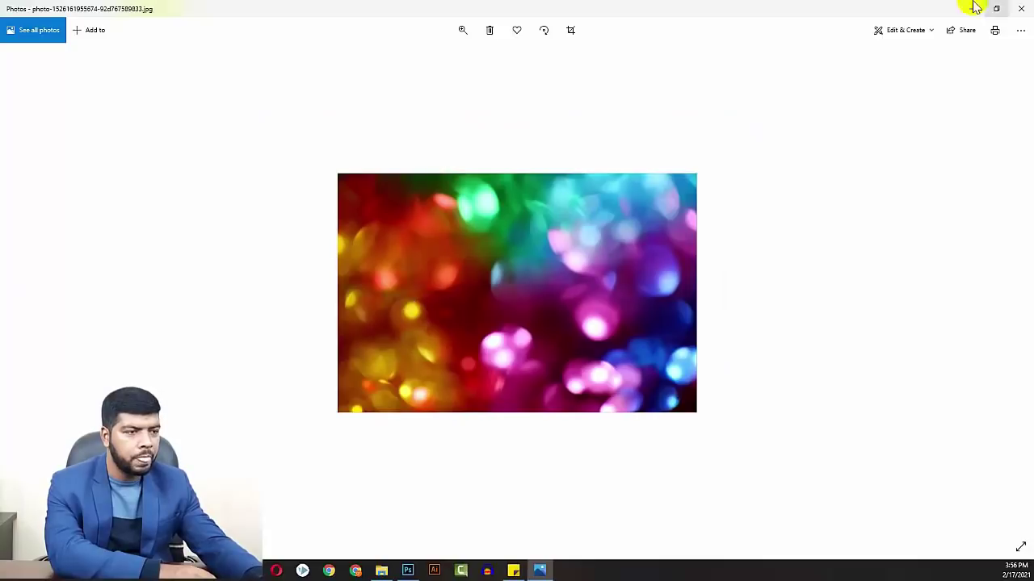
pyautogui.click(1021, 8)
# - View the finished banner 1.jpg in folder 18's New folder, then return to folder 18
pyautogui.doubleClick(135, 139)
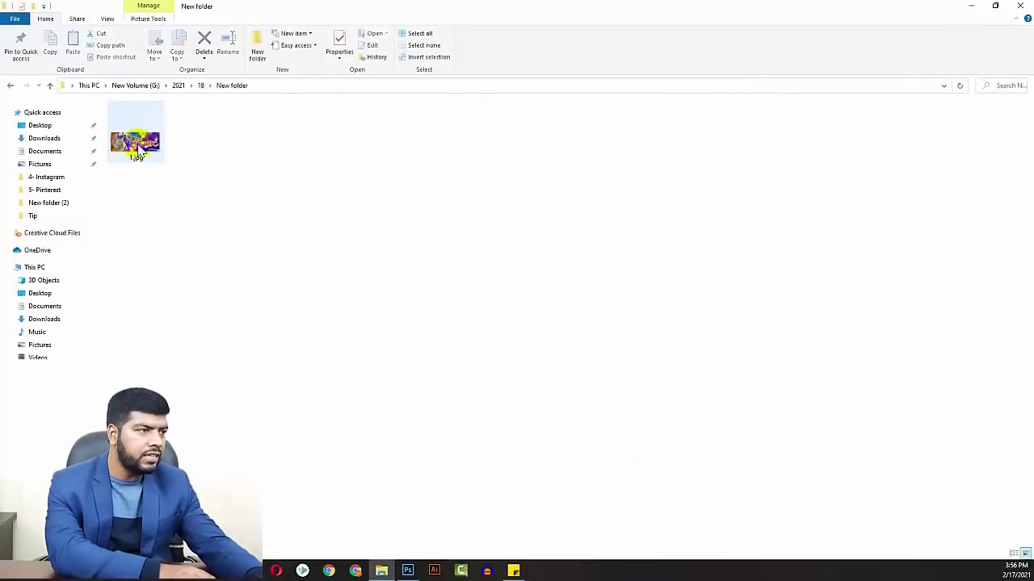
pyautogui.doubleClick(136, 143)
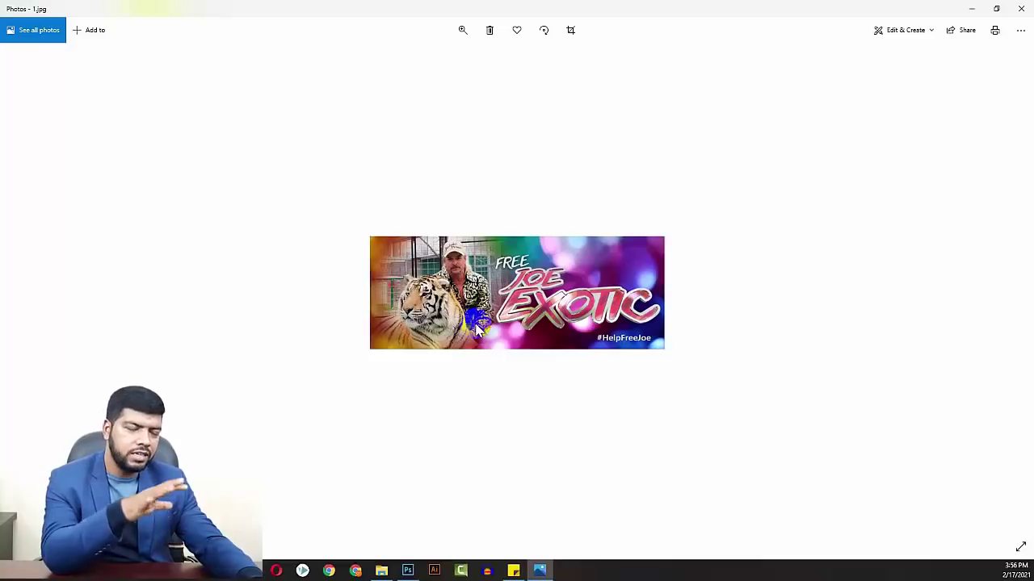
pyautogui.click(1020, 8)
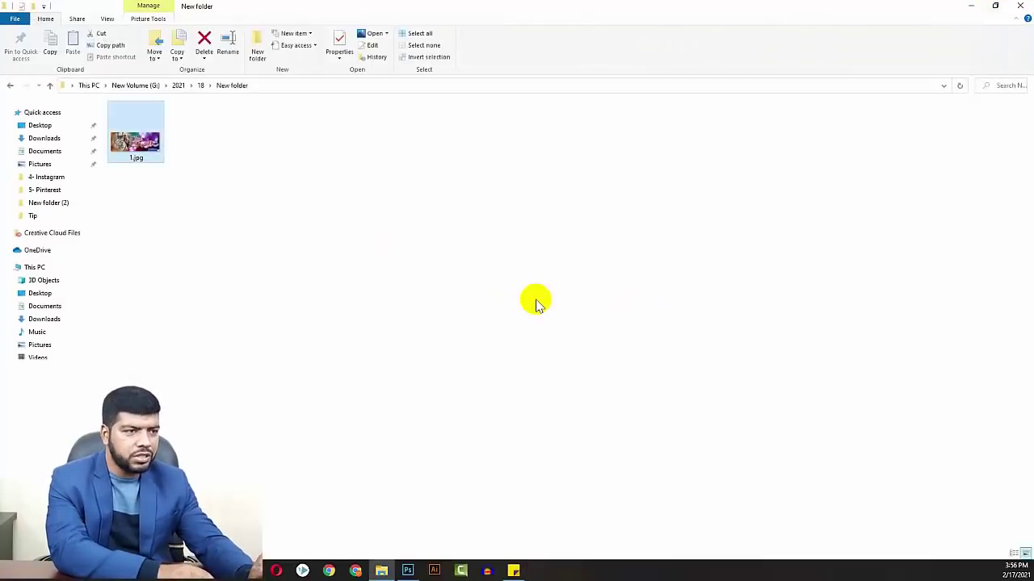
pyautogui.click(526, 288)
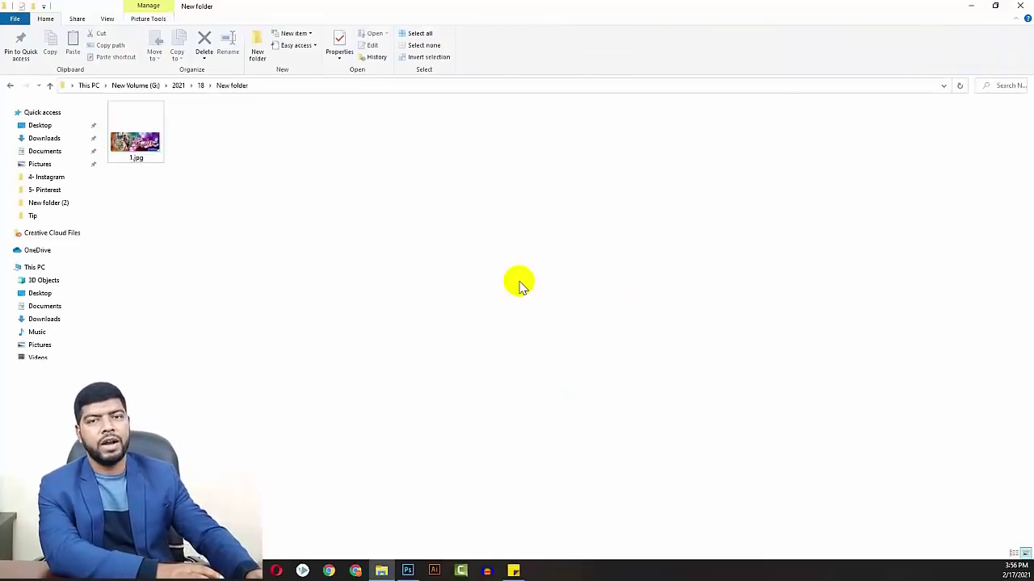
pyautogui.hotkey('alt', 'Up')
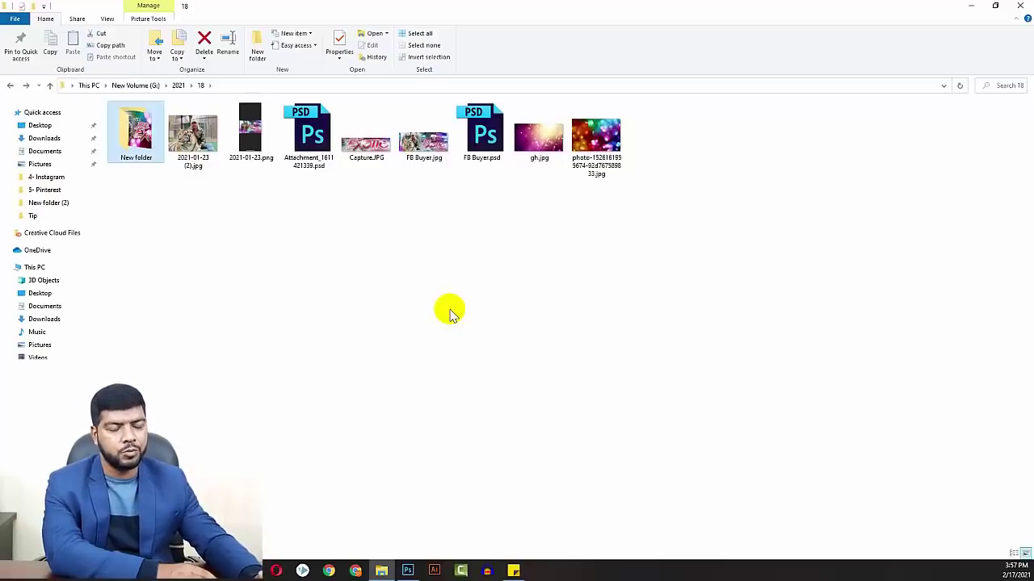
# - Clear the New folder selection and return to the 2021 list of client folders 1-Dlynn20 through 20
pyautogui.click(449, 311)
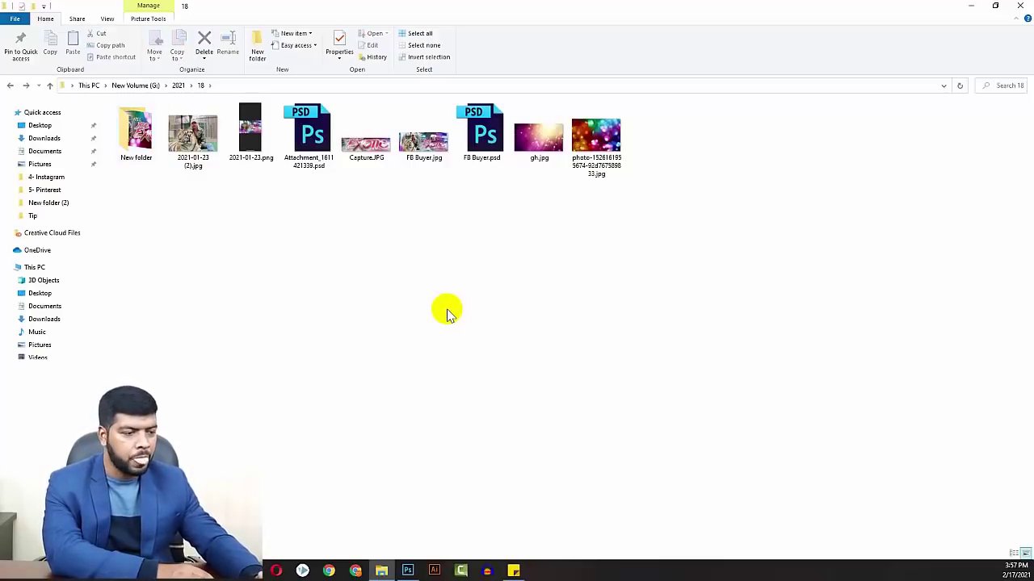
pyautogui.press('BackSpace')
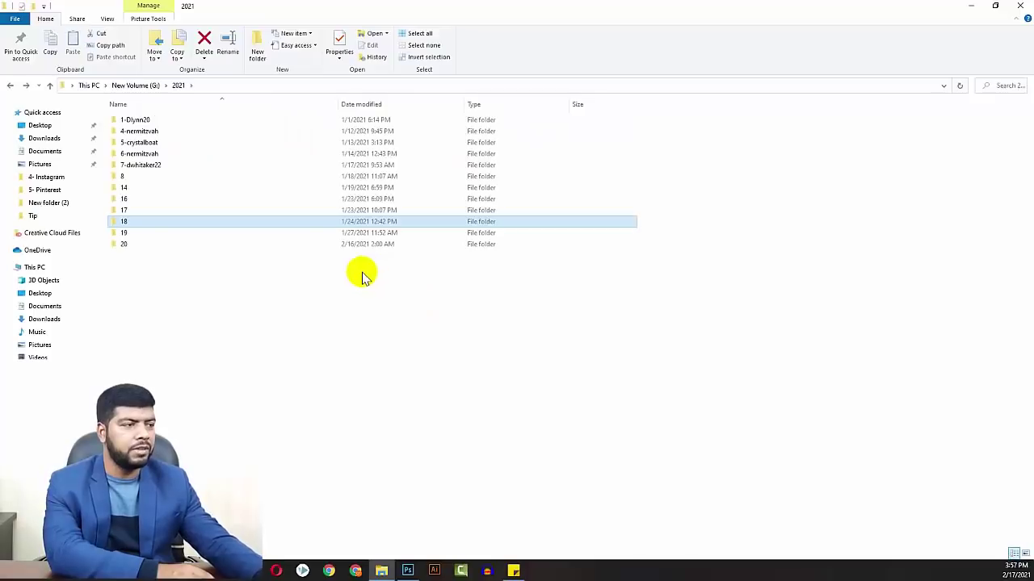